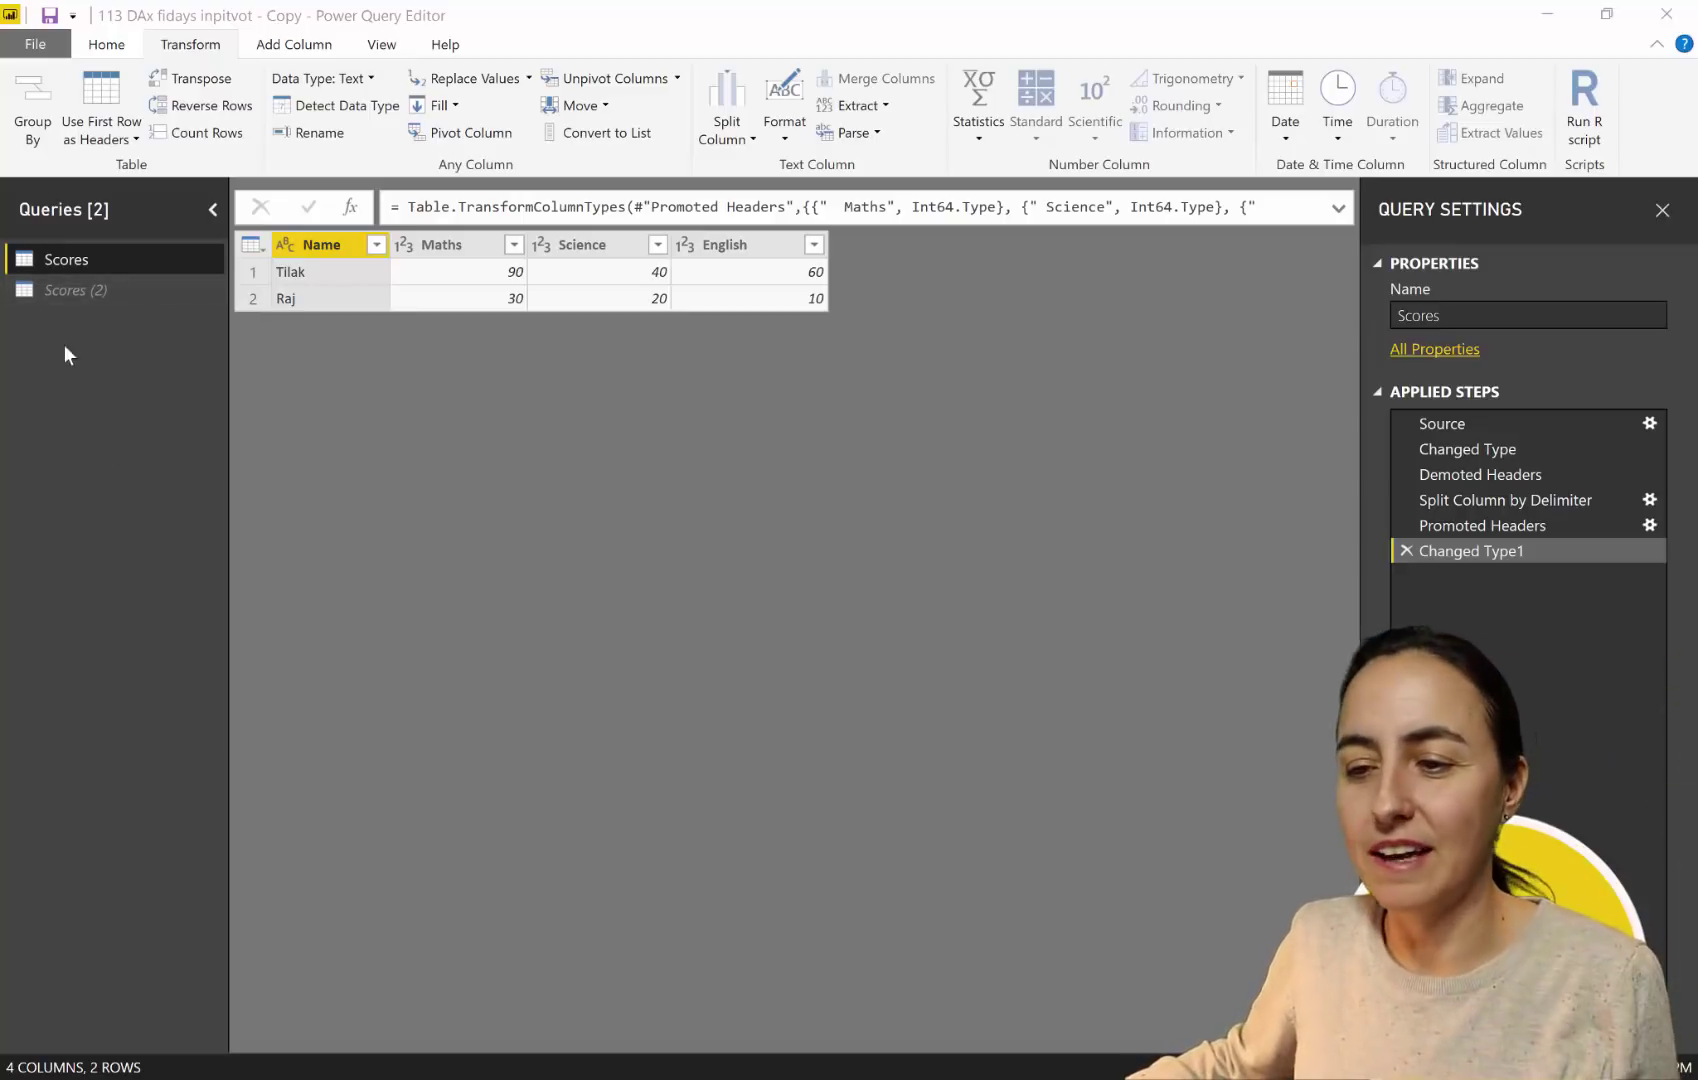
left_click(96, 296)
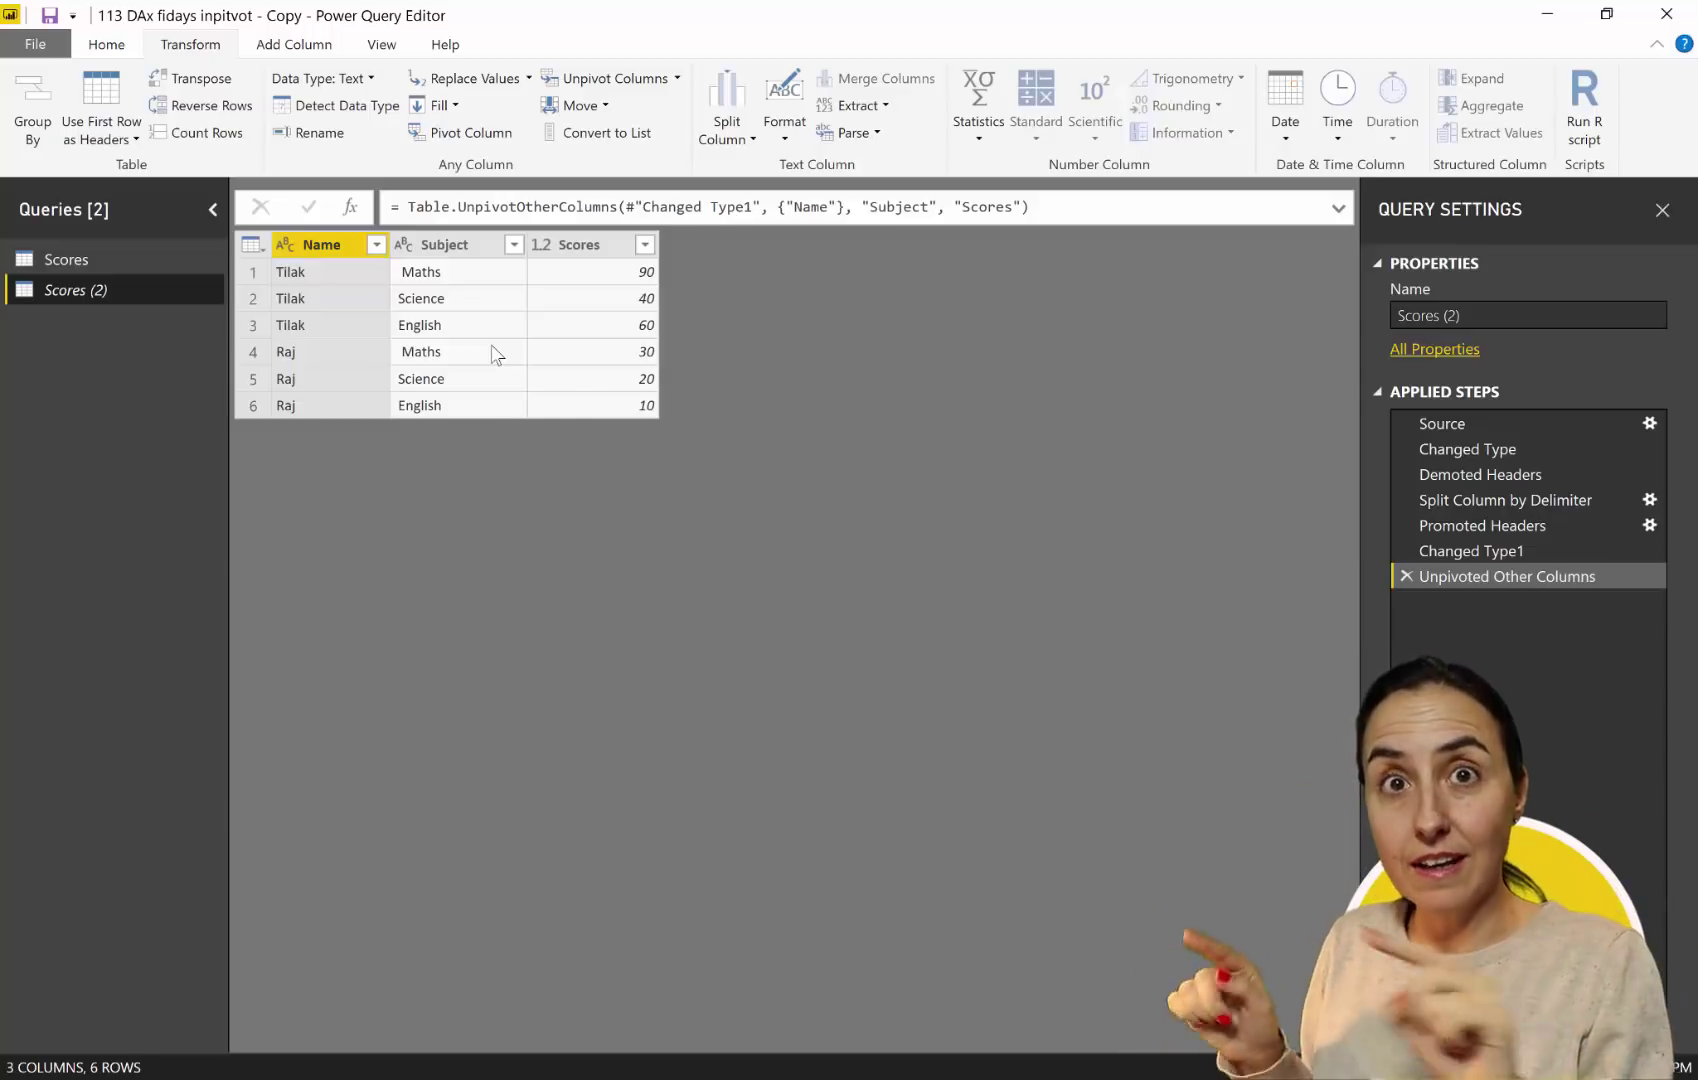
left_click(64, 256)
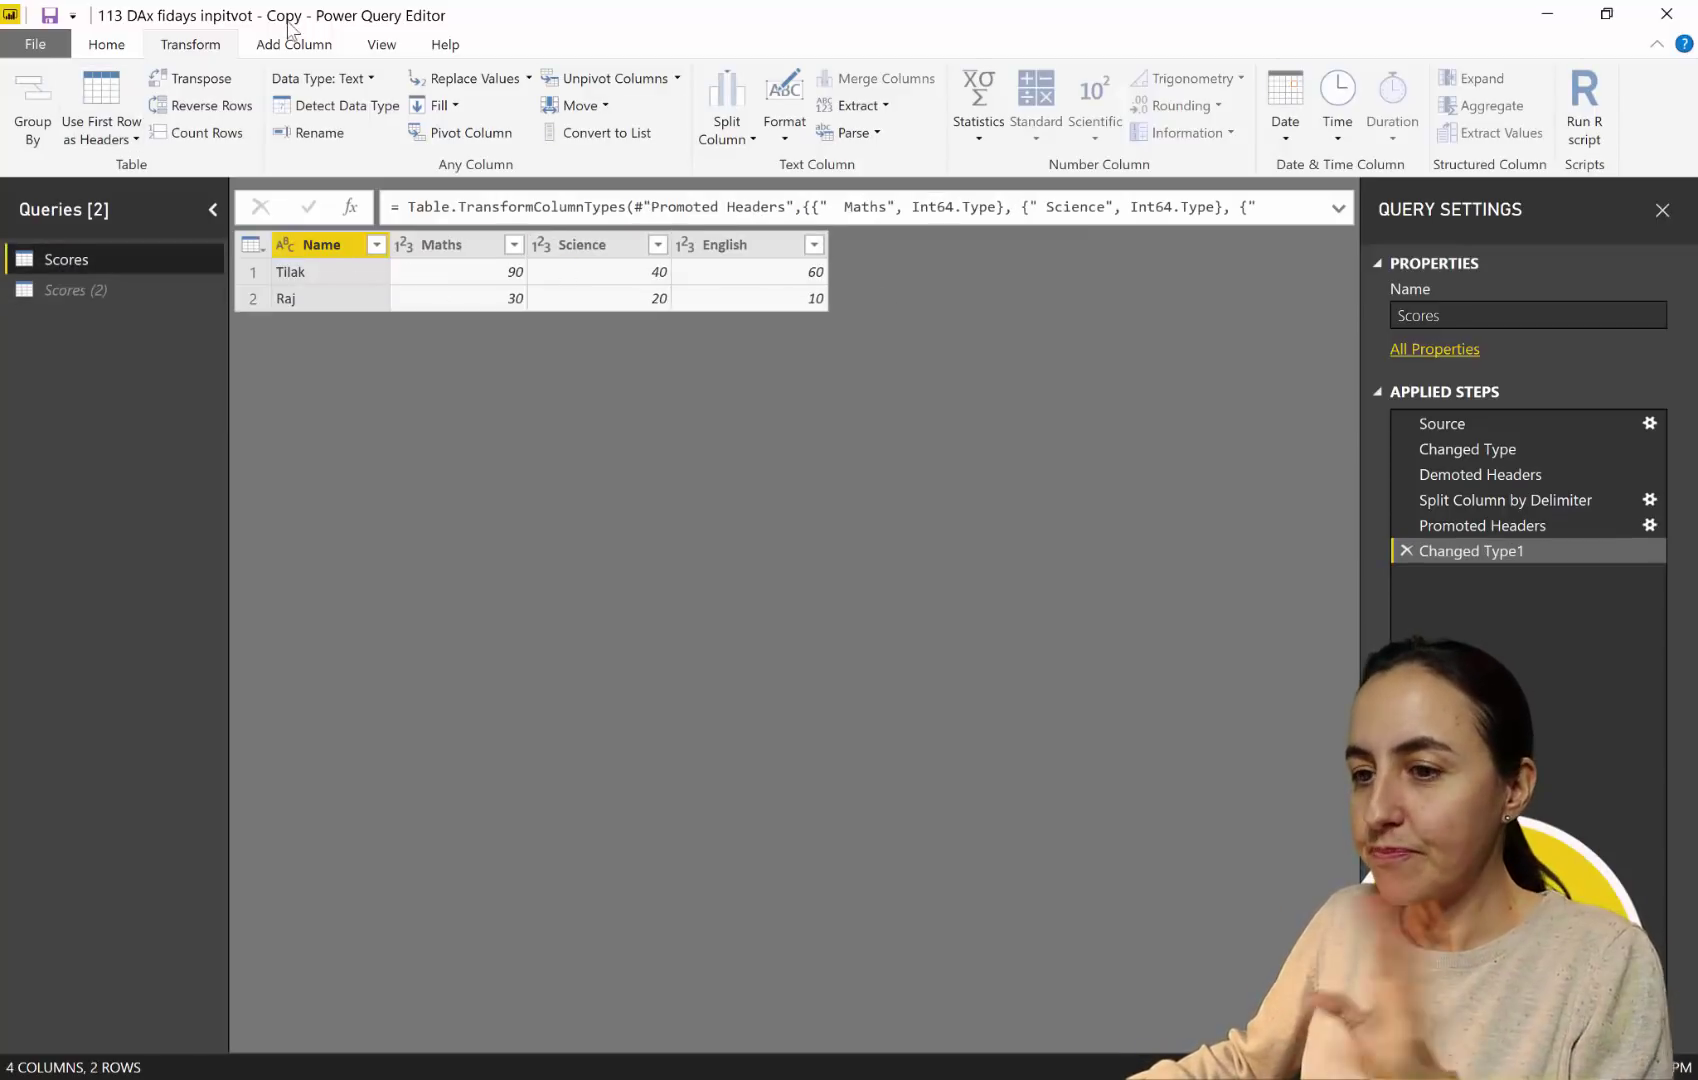
left_click(118, 46)
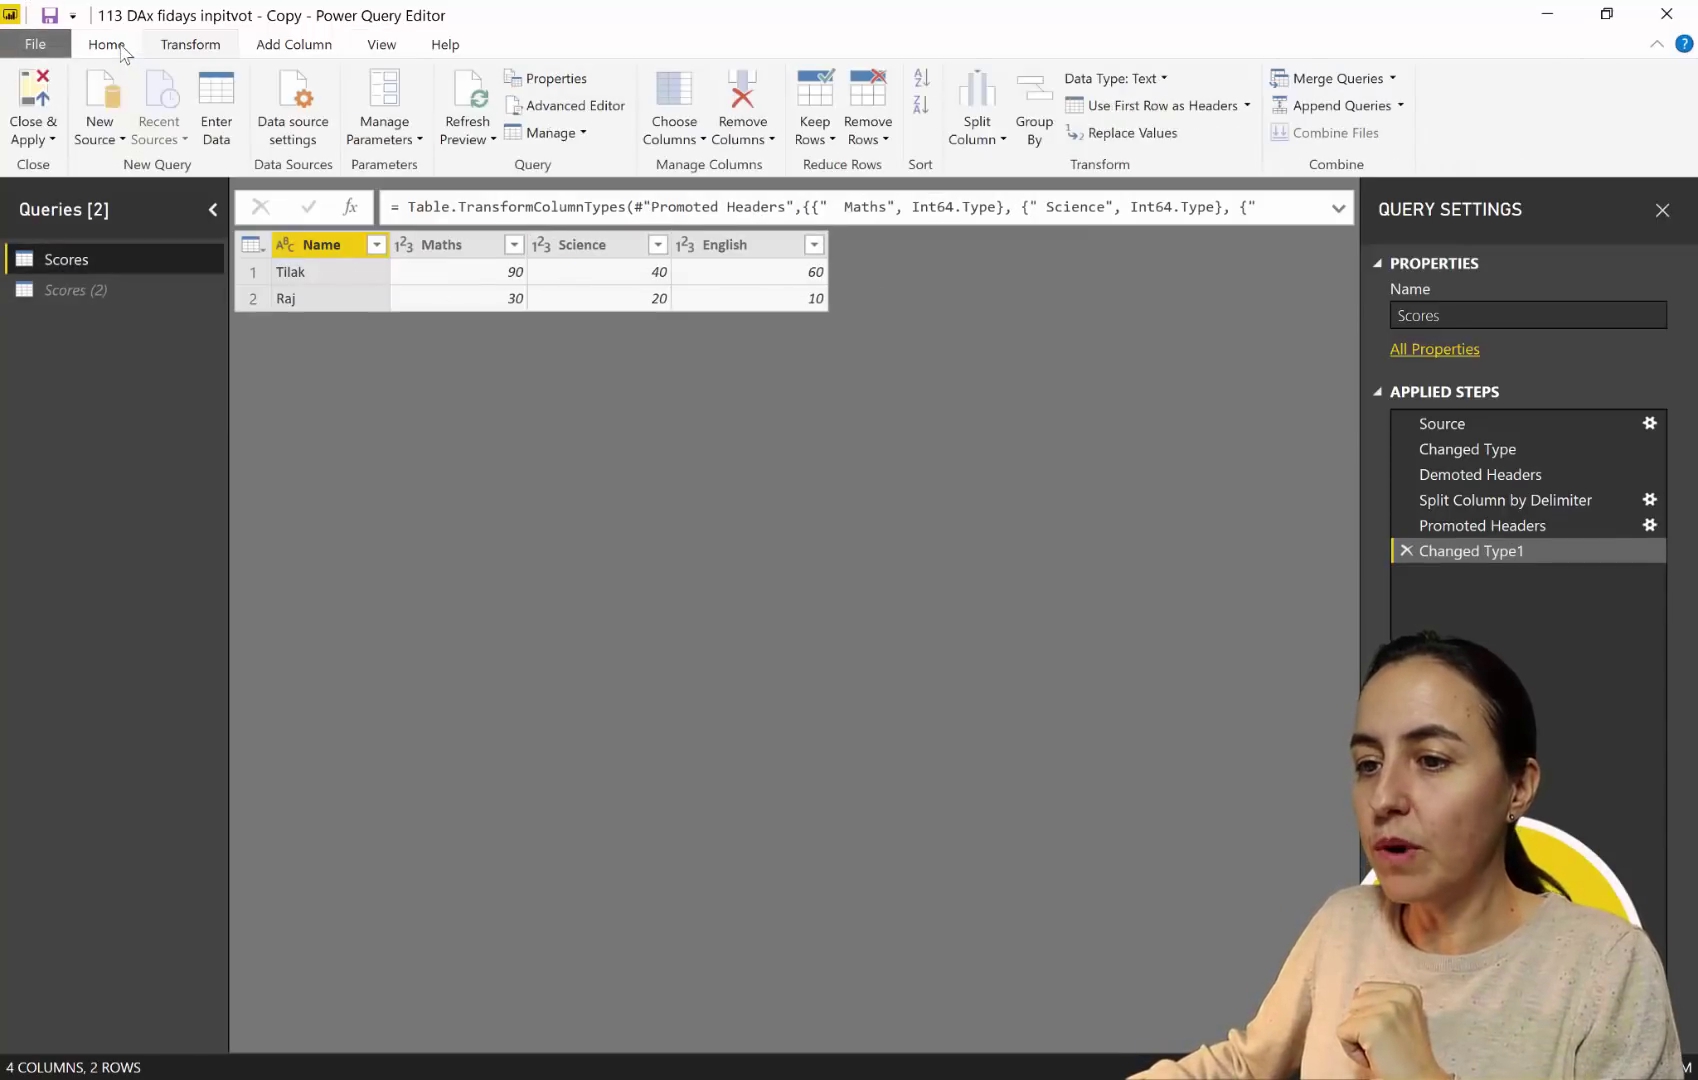
- Apply the query changes and view the two-row Scores table in Data view
left_click(30, 95)
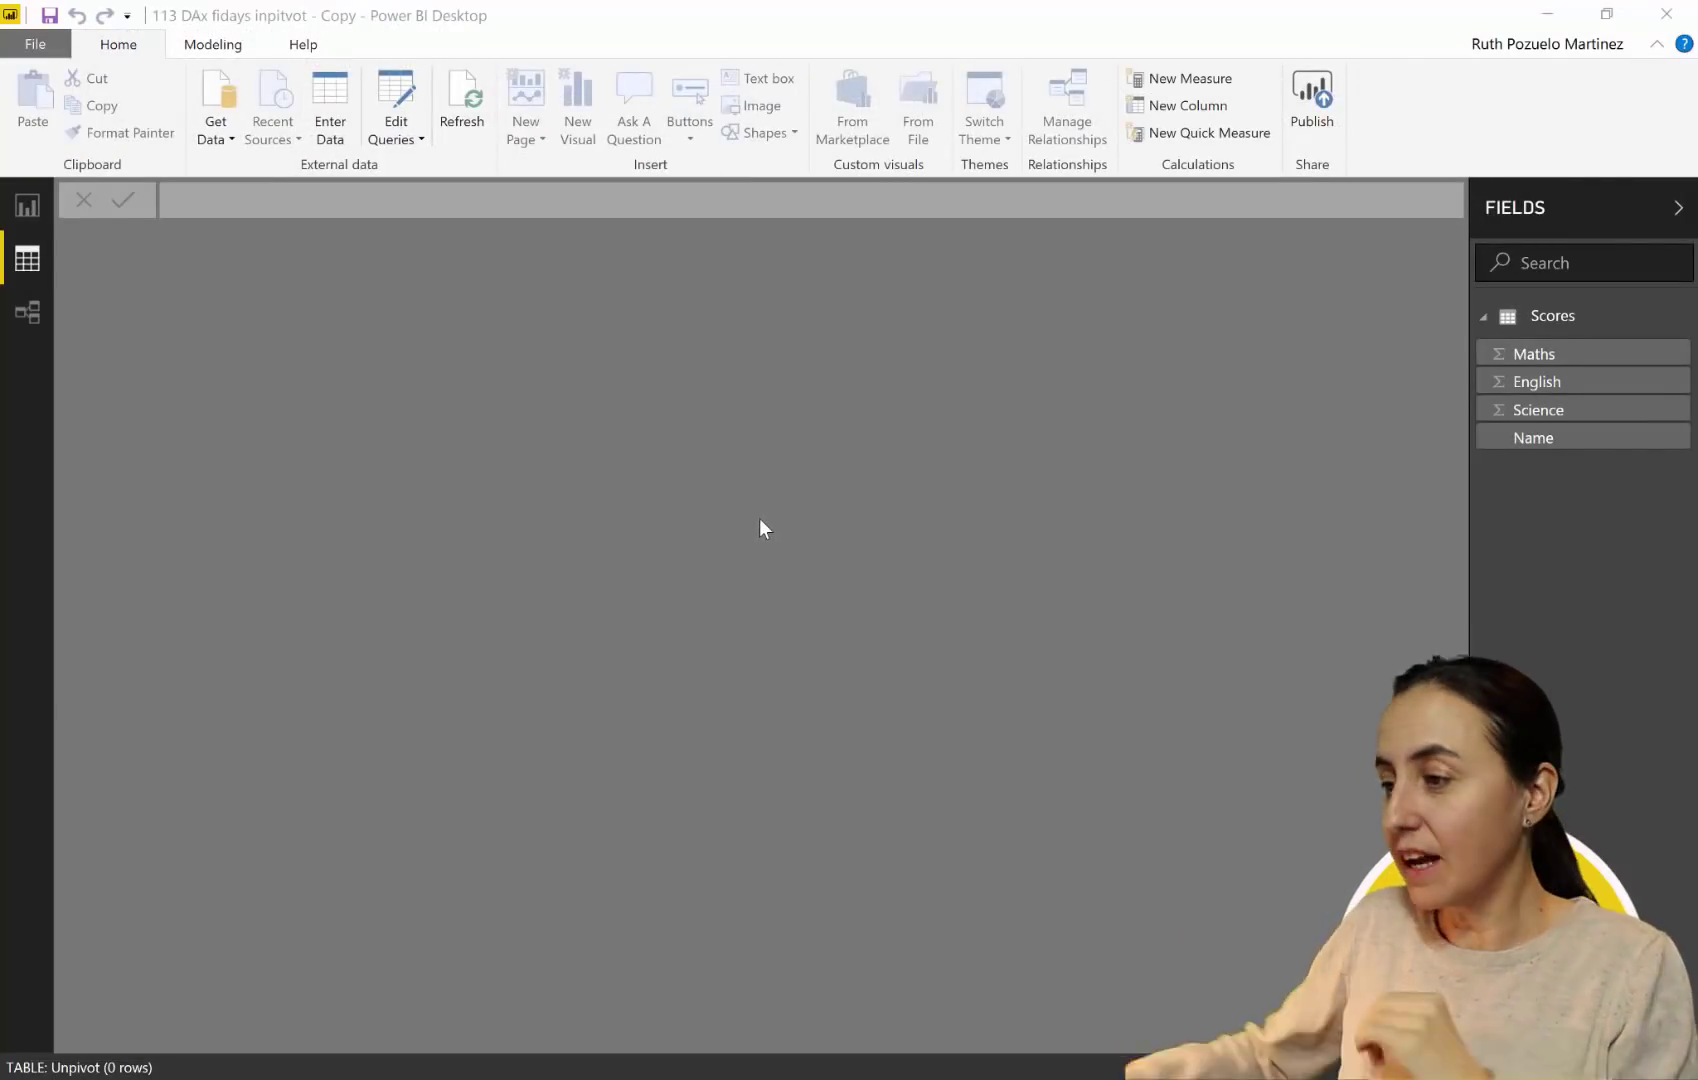
left_click(1548, 318)
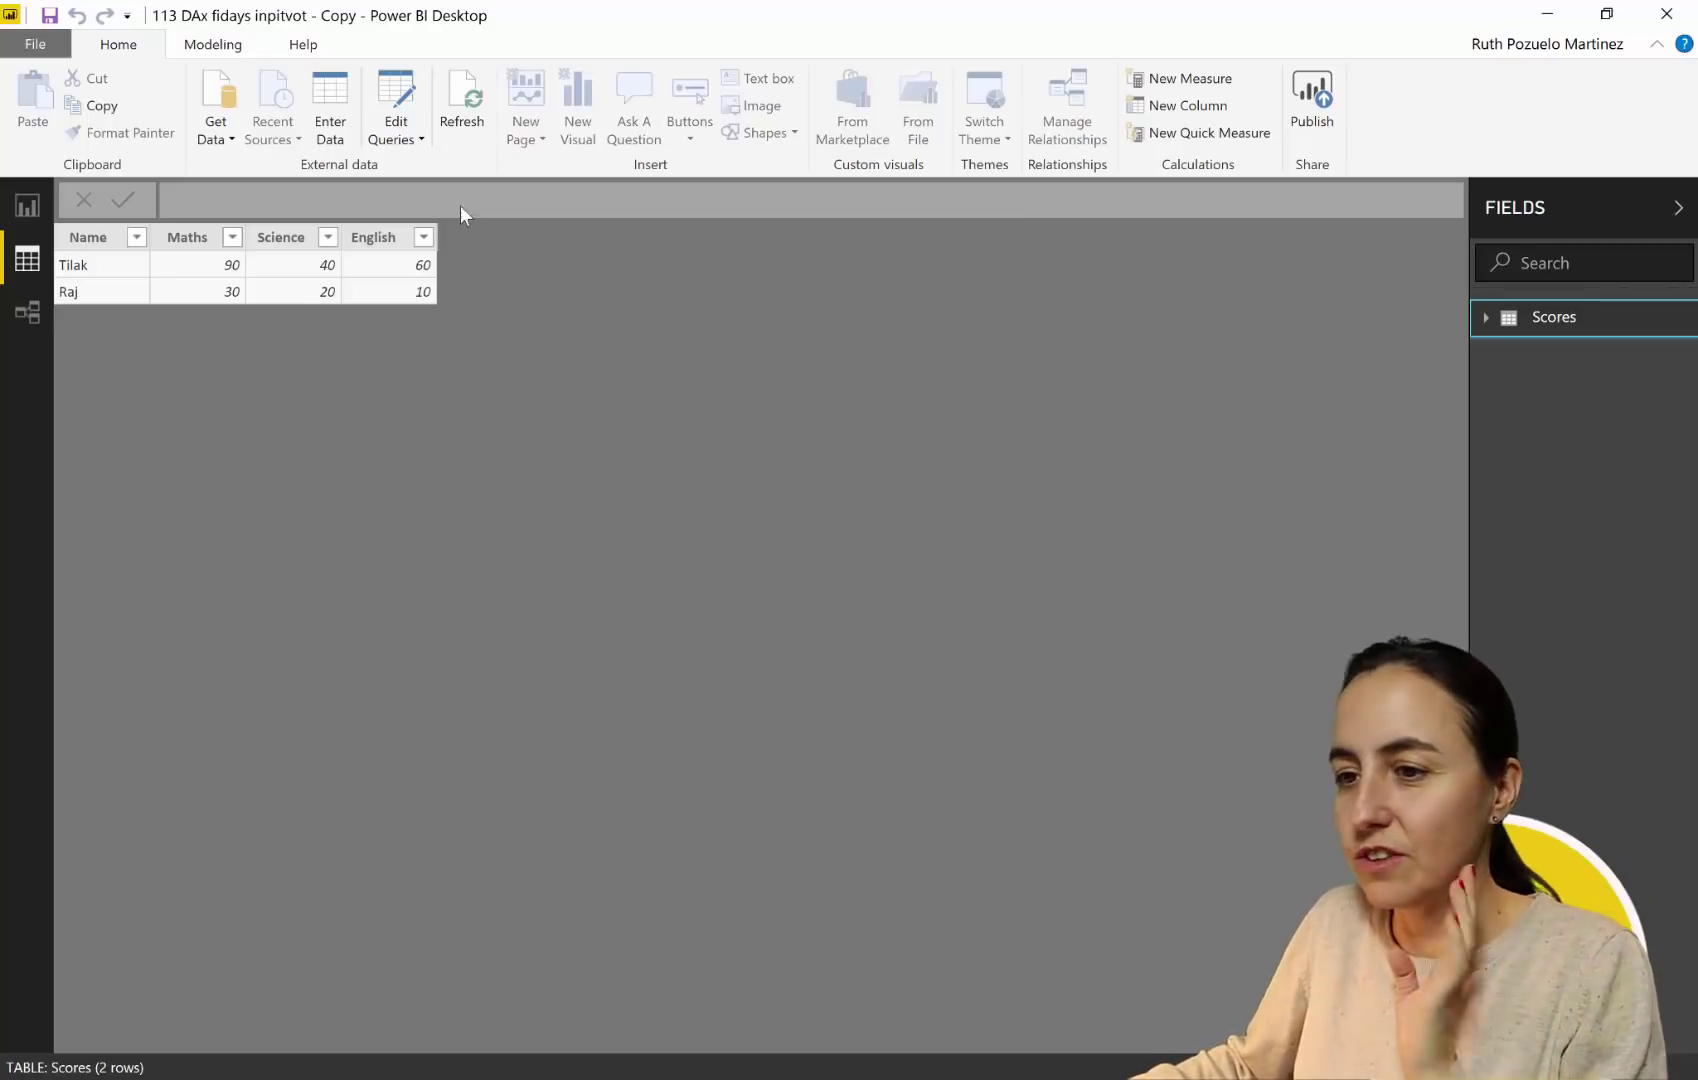
left_click(231, 52)
- Create a new calculated table 'Unpivot' whose formula starts UNION( on its second line
left_click(244, 92)
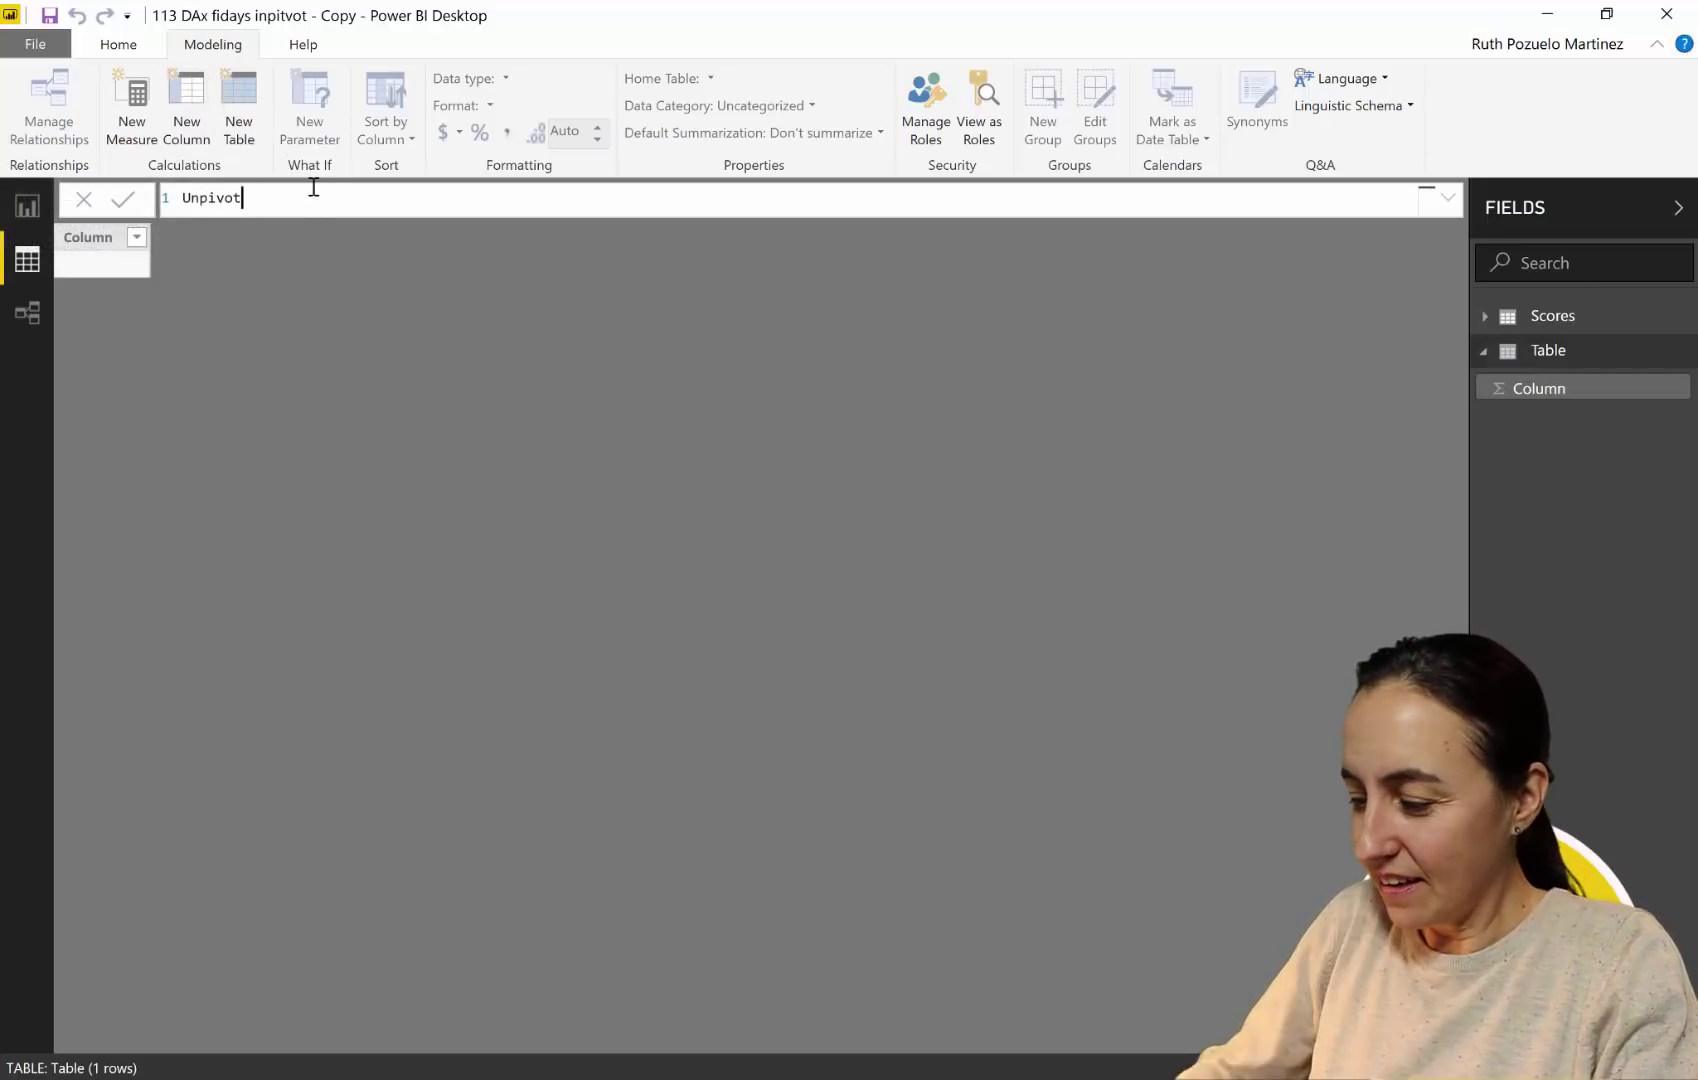
type("=")
key("shift+Return")
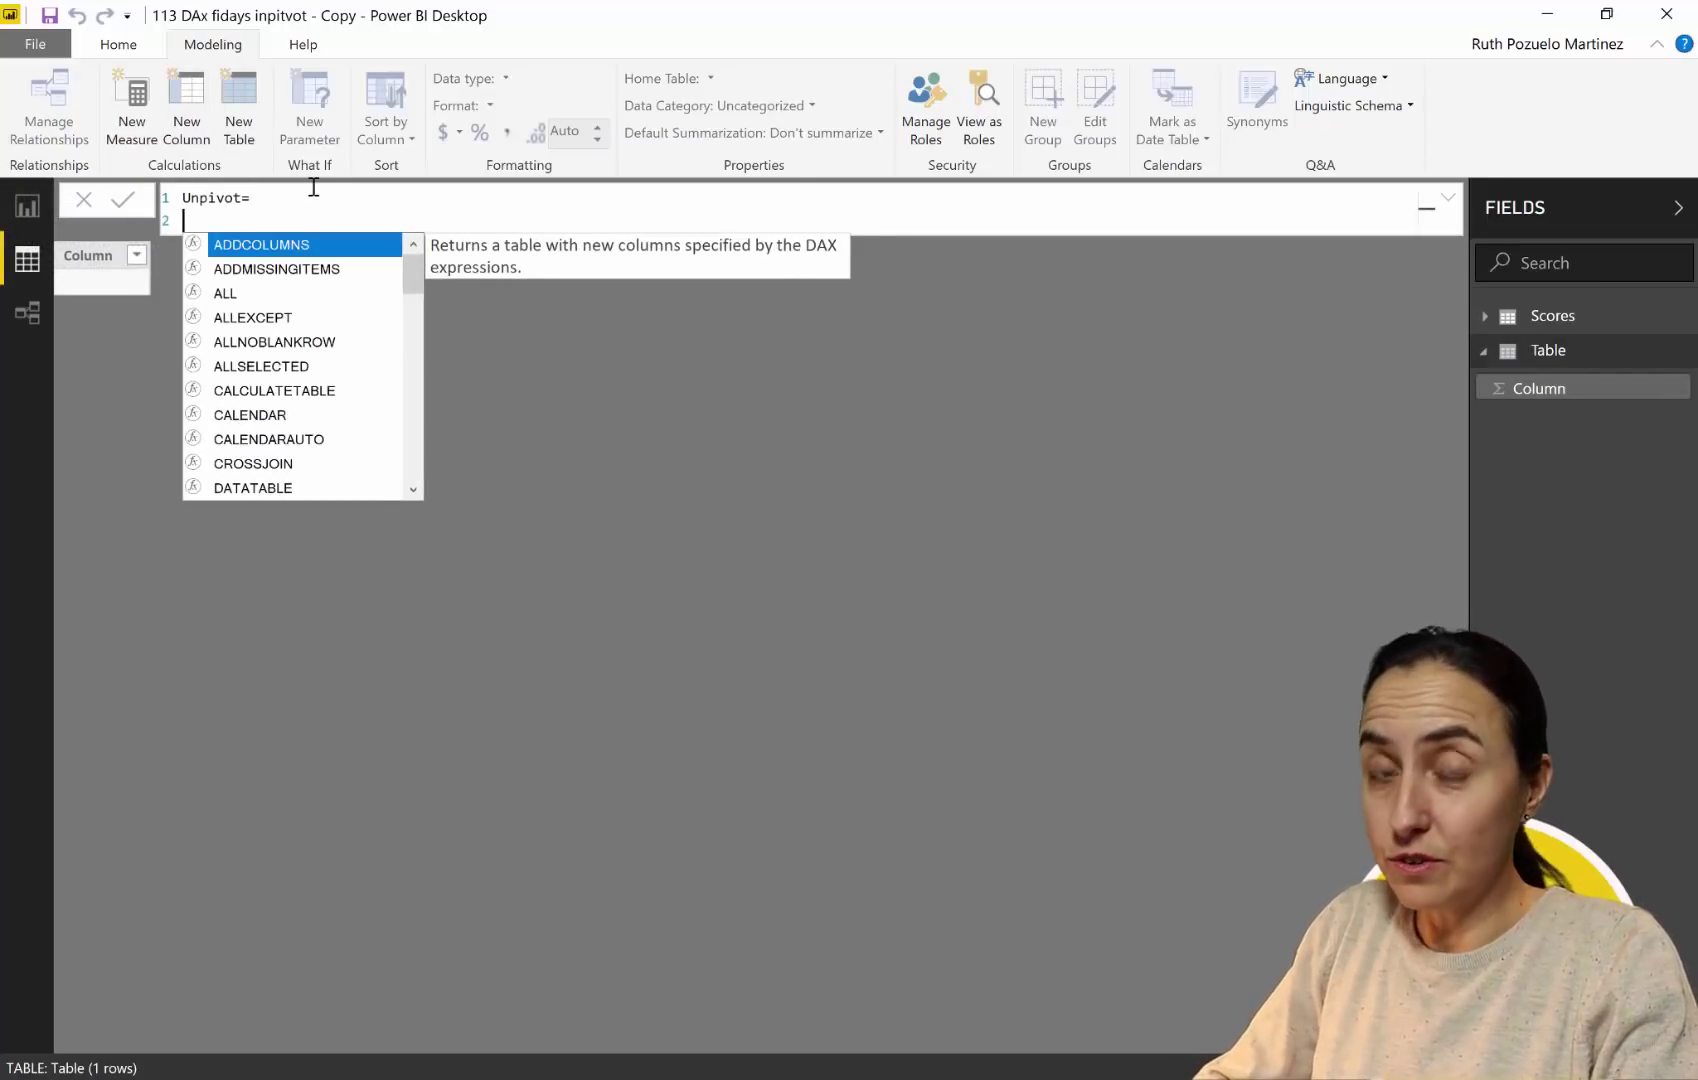
type("uno ")
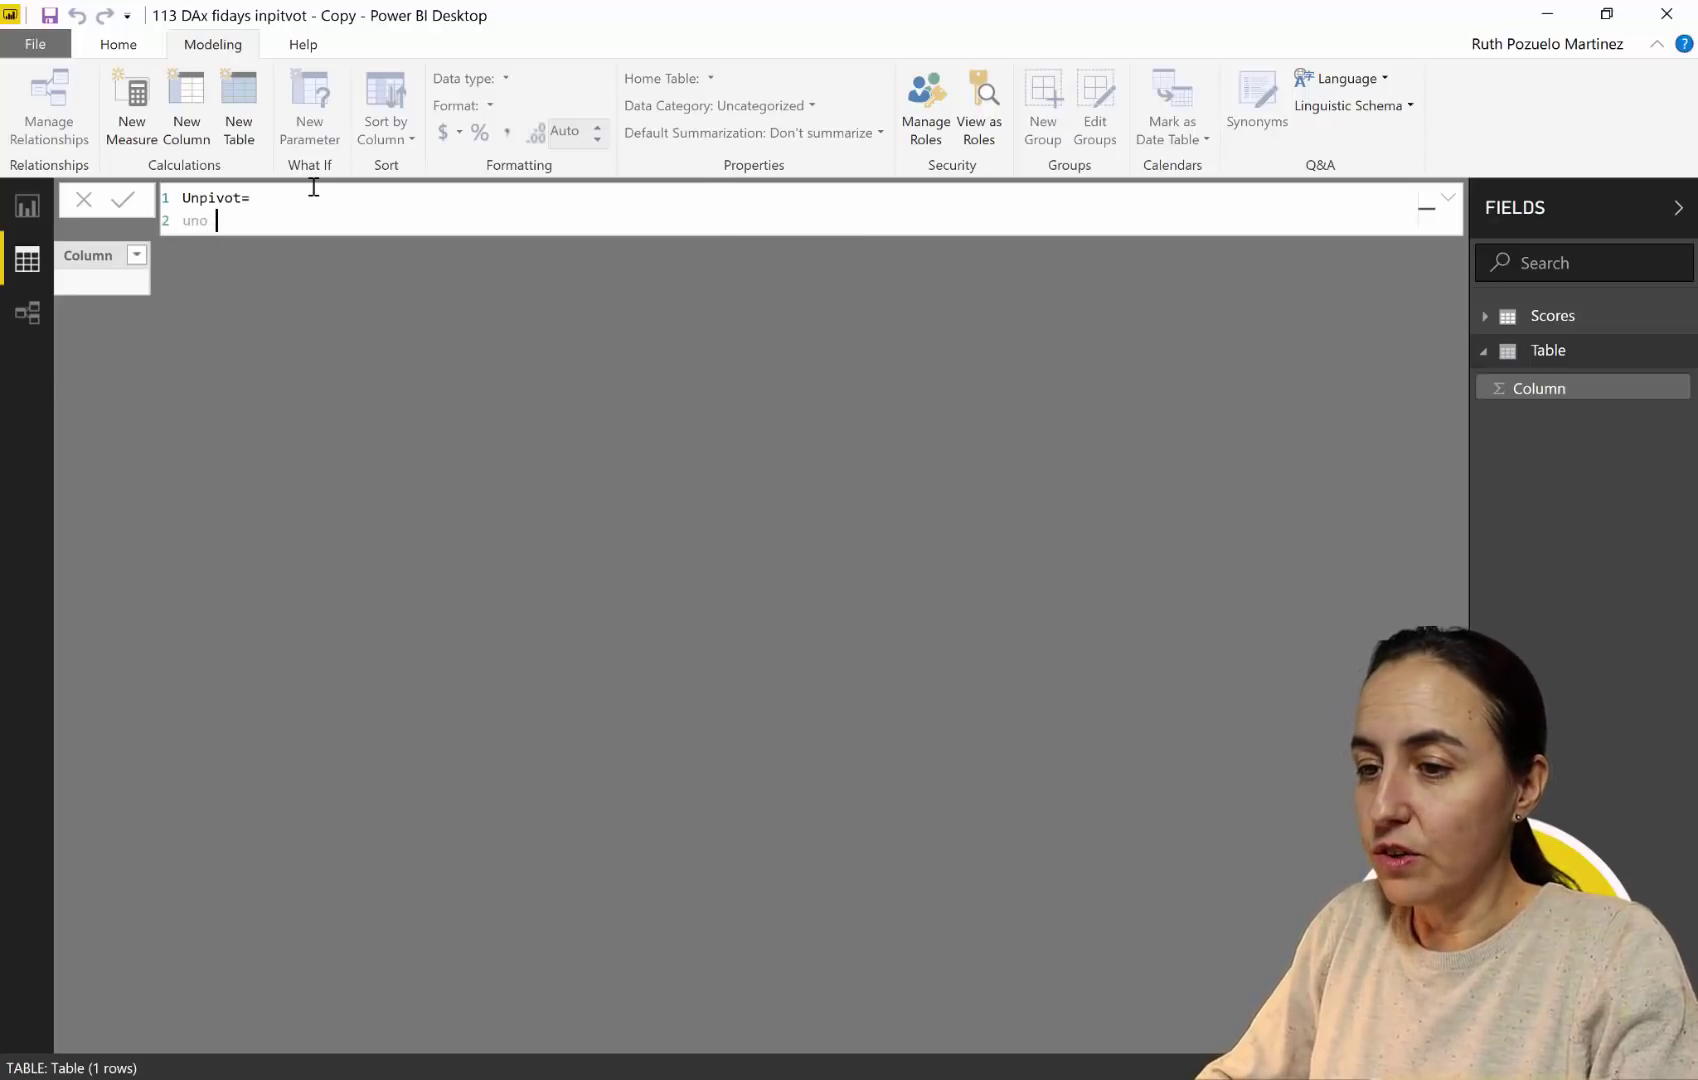
type("i")
key("Tab")
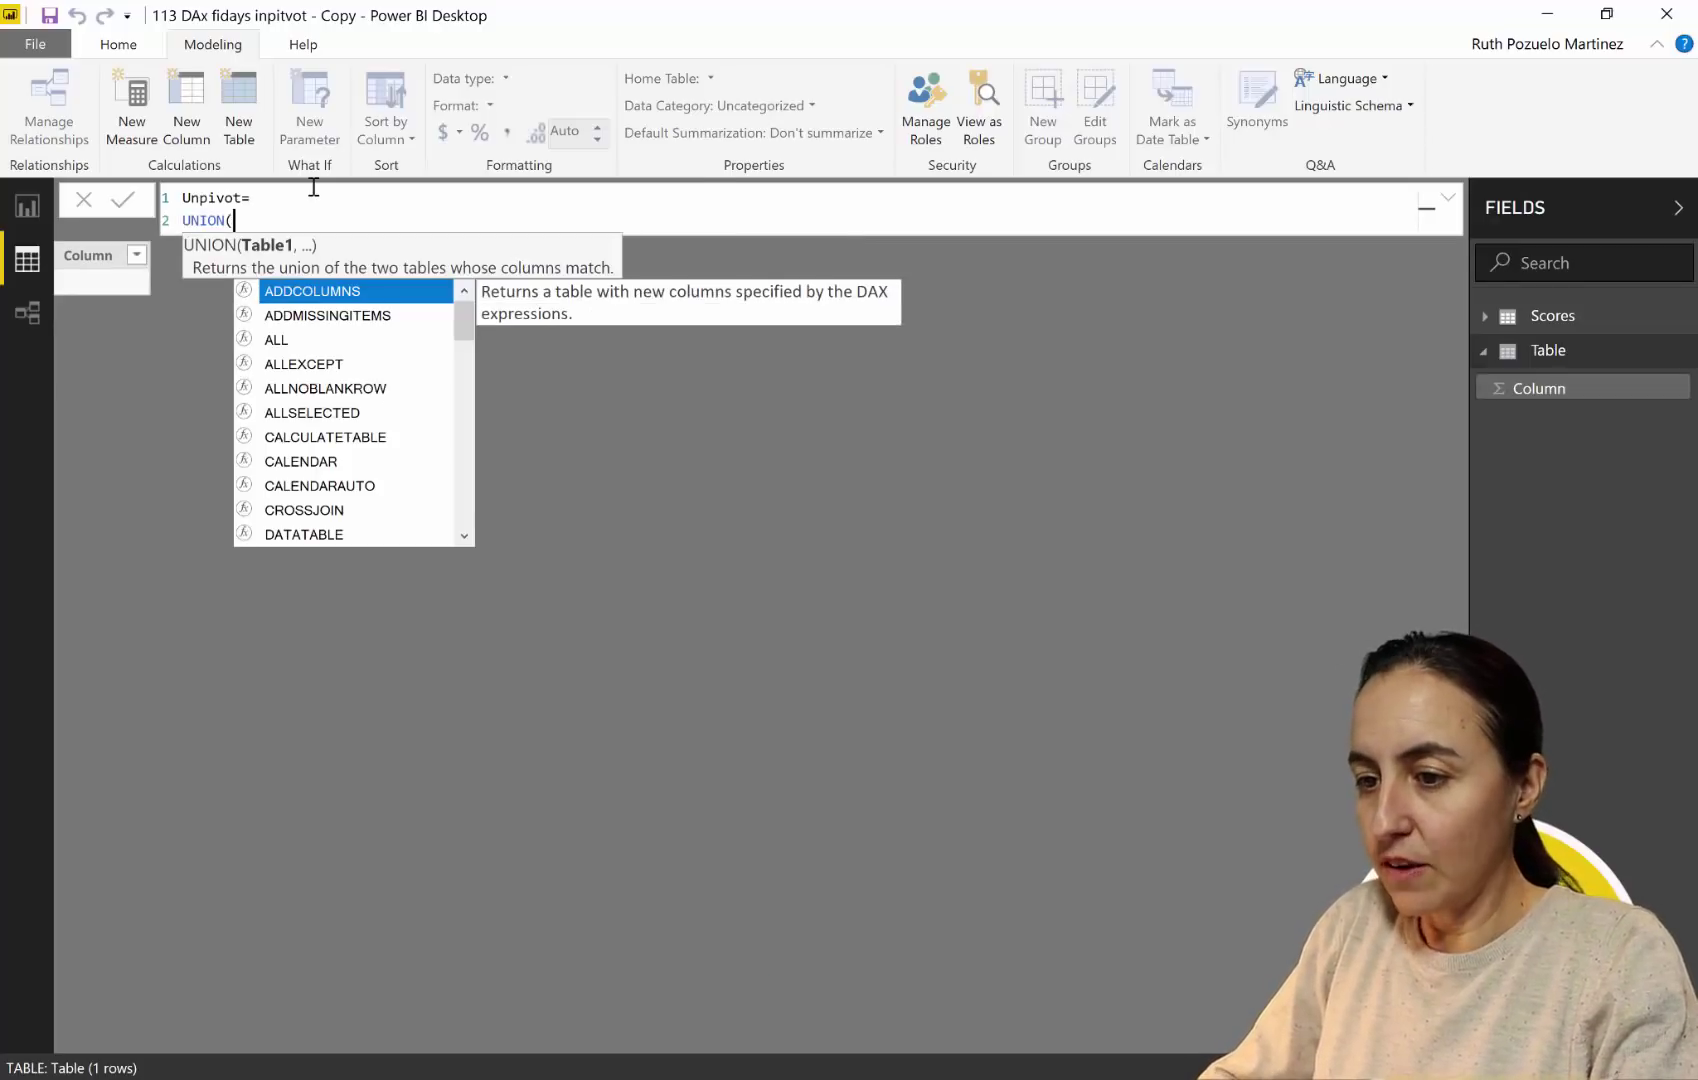
key("shift+Return")
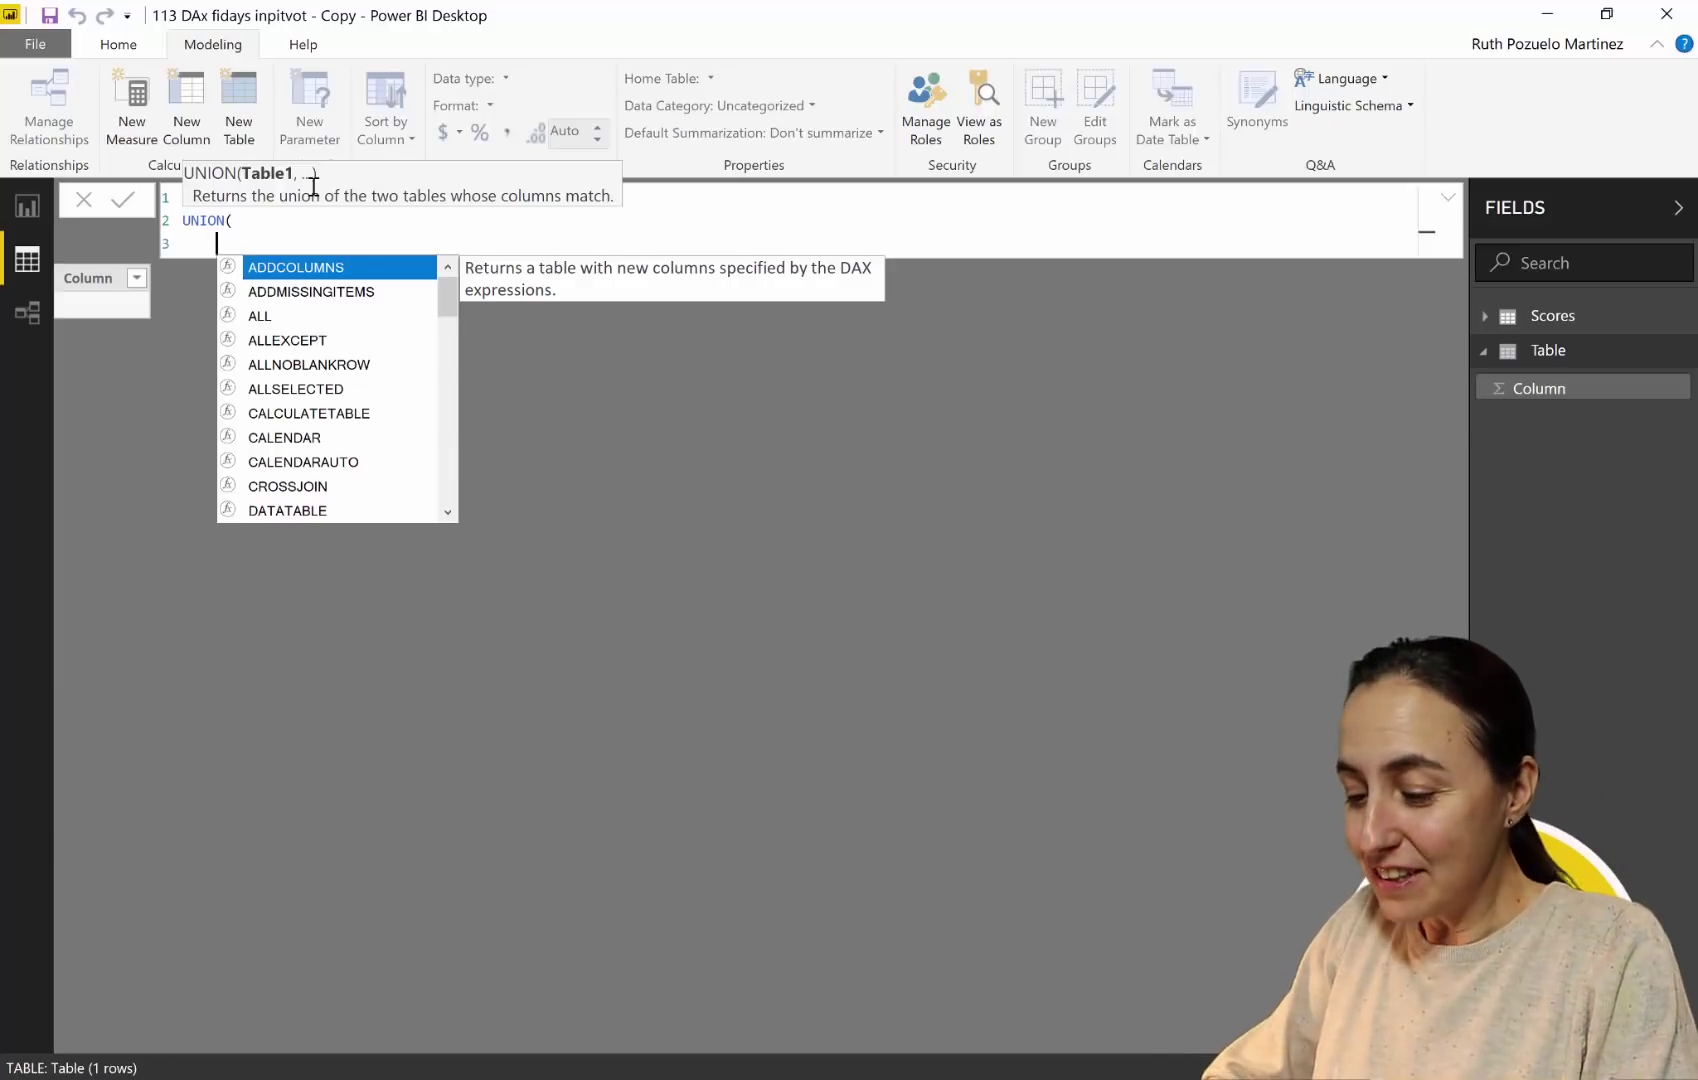
- Add SELECTCOLUMNS(Scores, "Name", Scores[Name], "Subject" as the first UNION argument
type("se")
key("Tab")
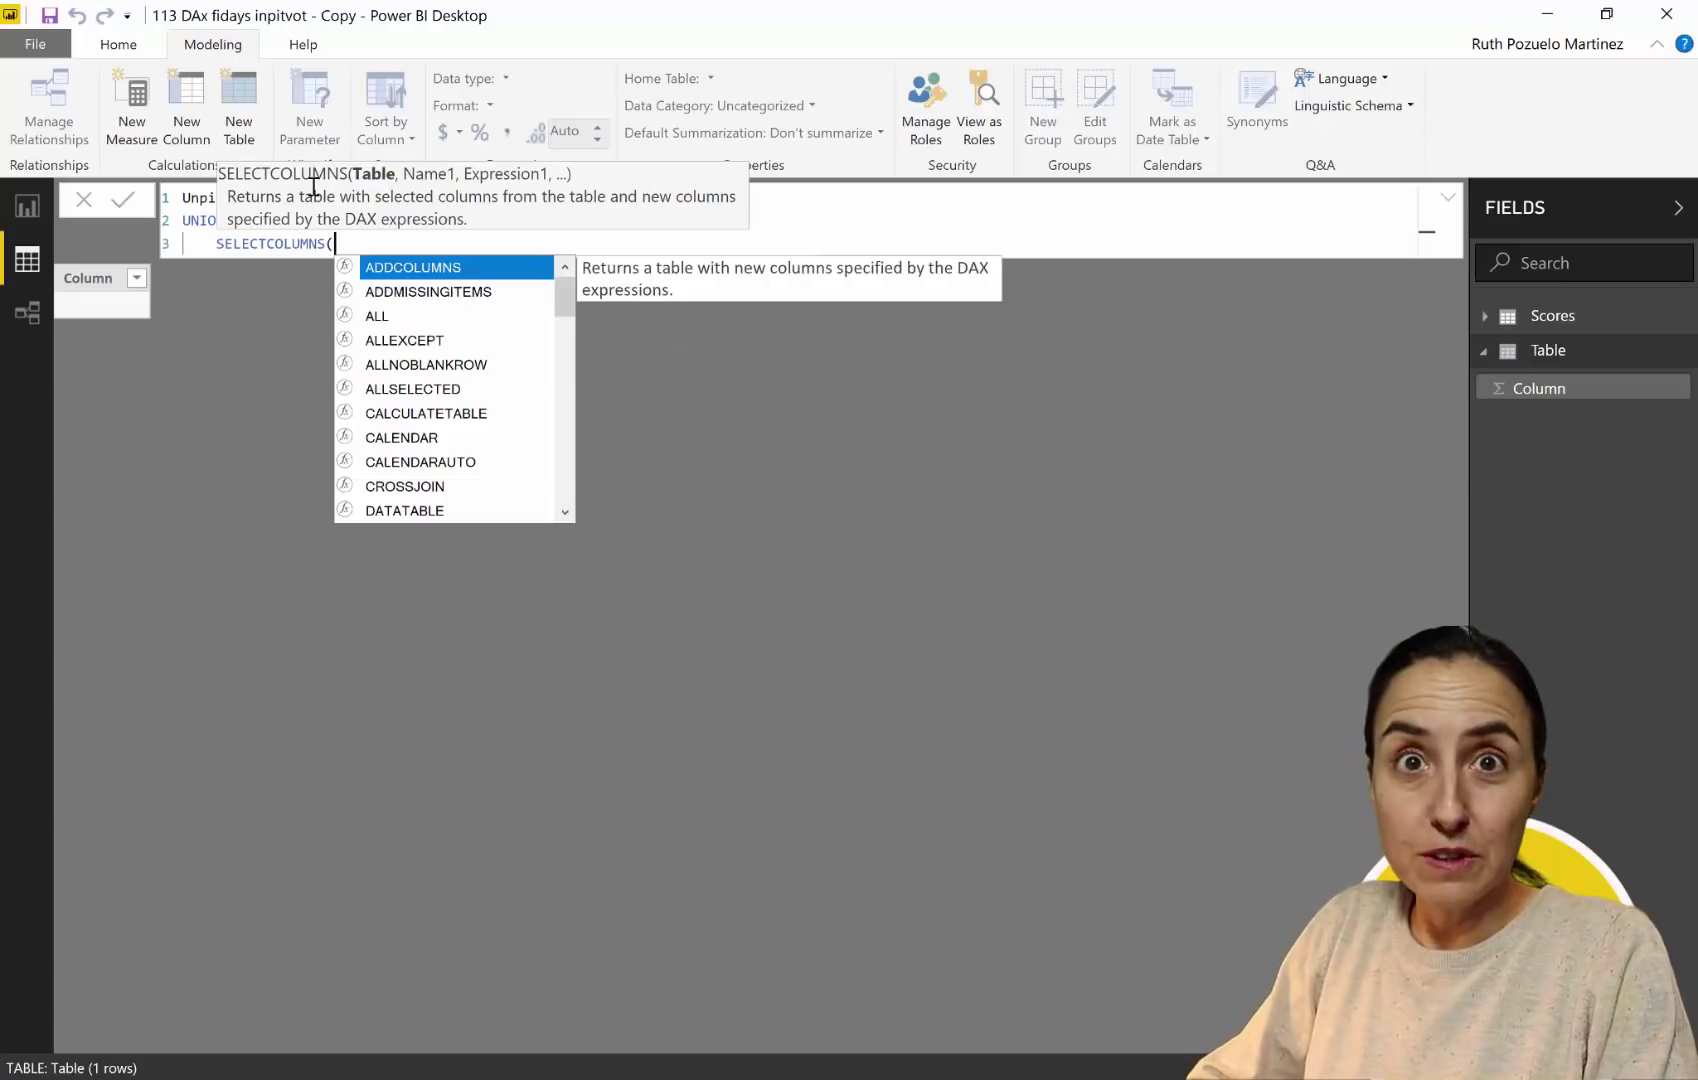
type("Scores")
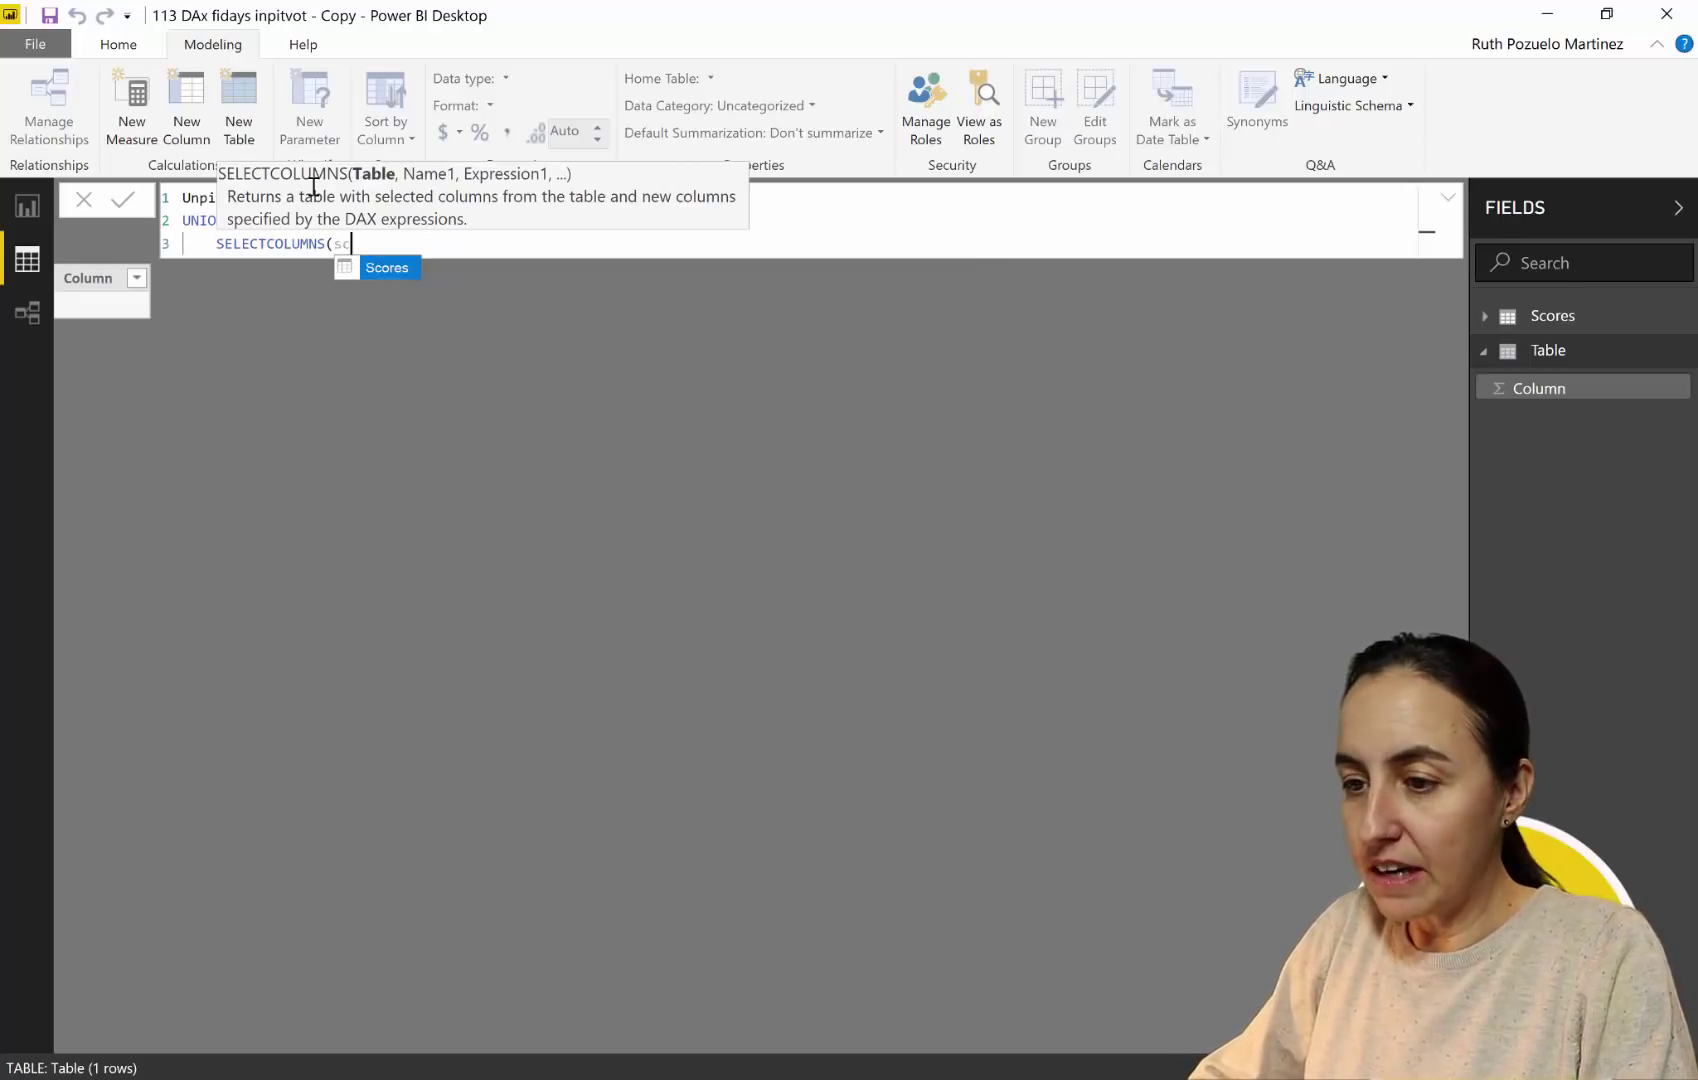
type(",")
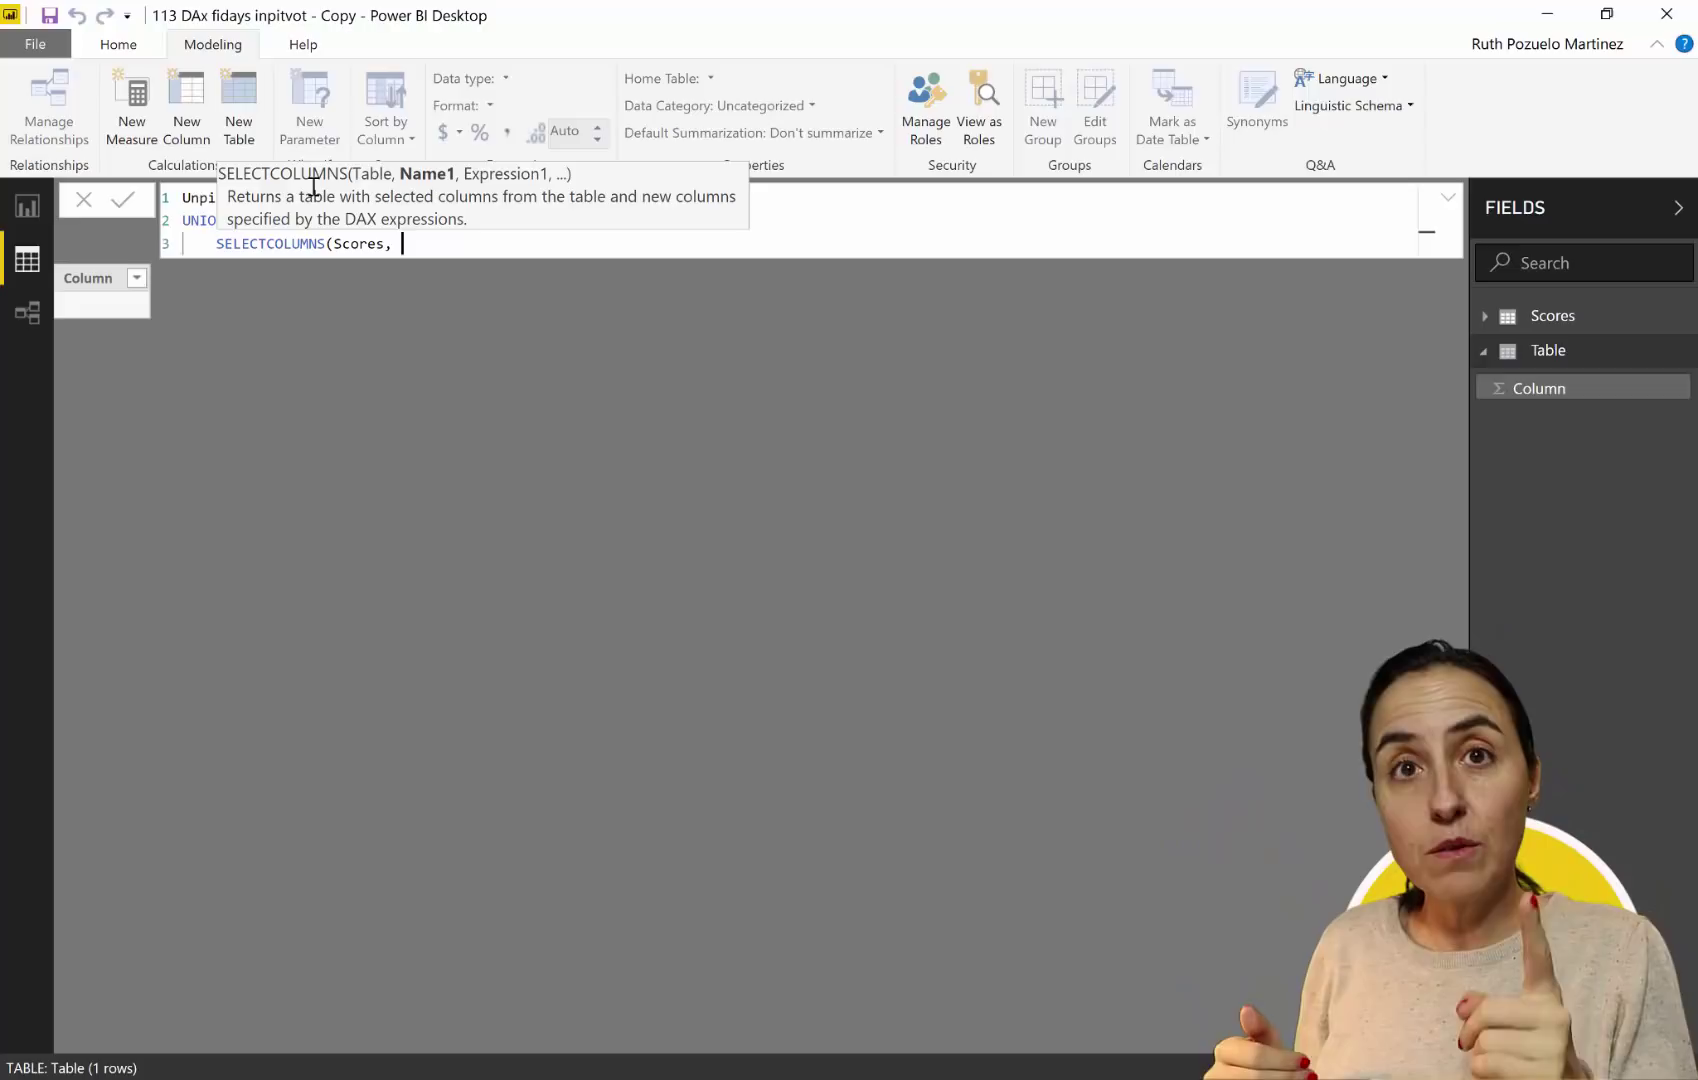
type("\"Nam")
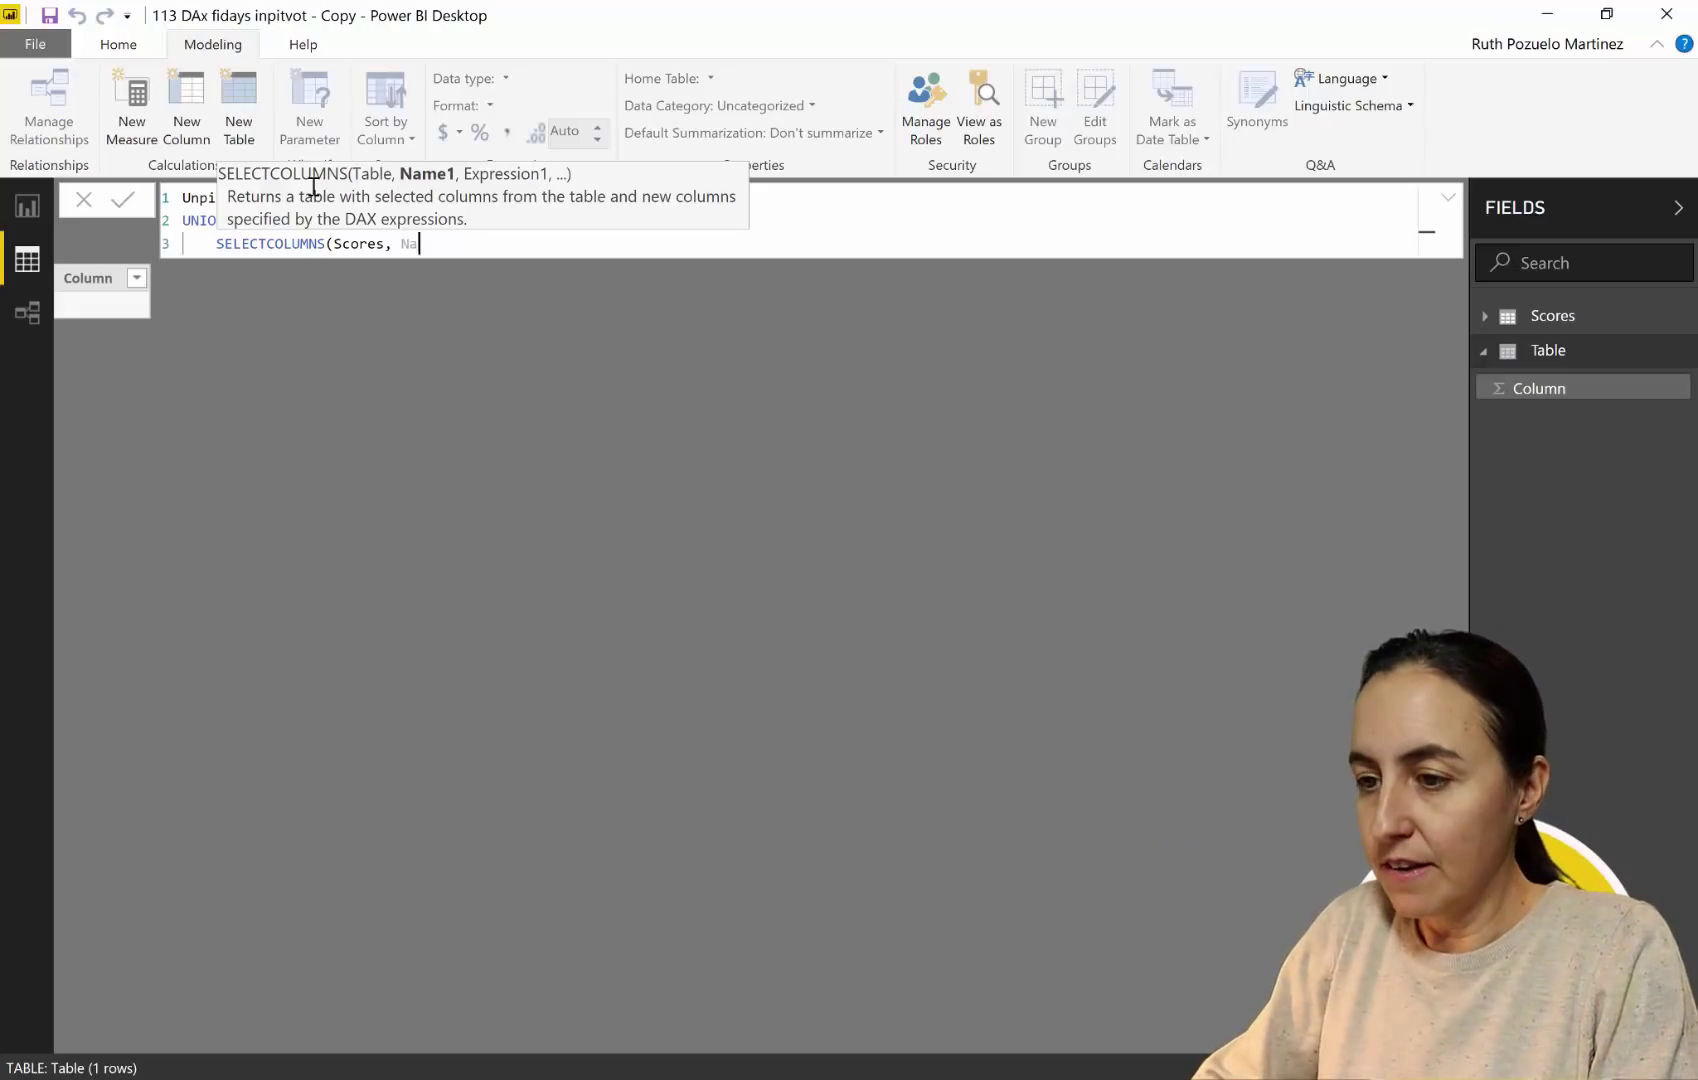
key("BackSpace")
key("BackSpace")
key("BackSpace")
key("BackSpace")
type("\"Name\", ")
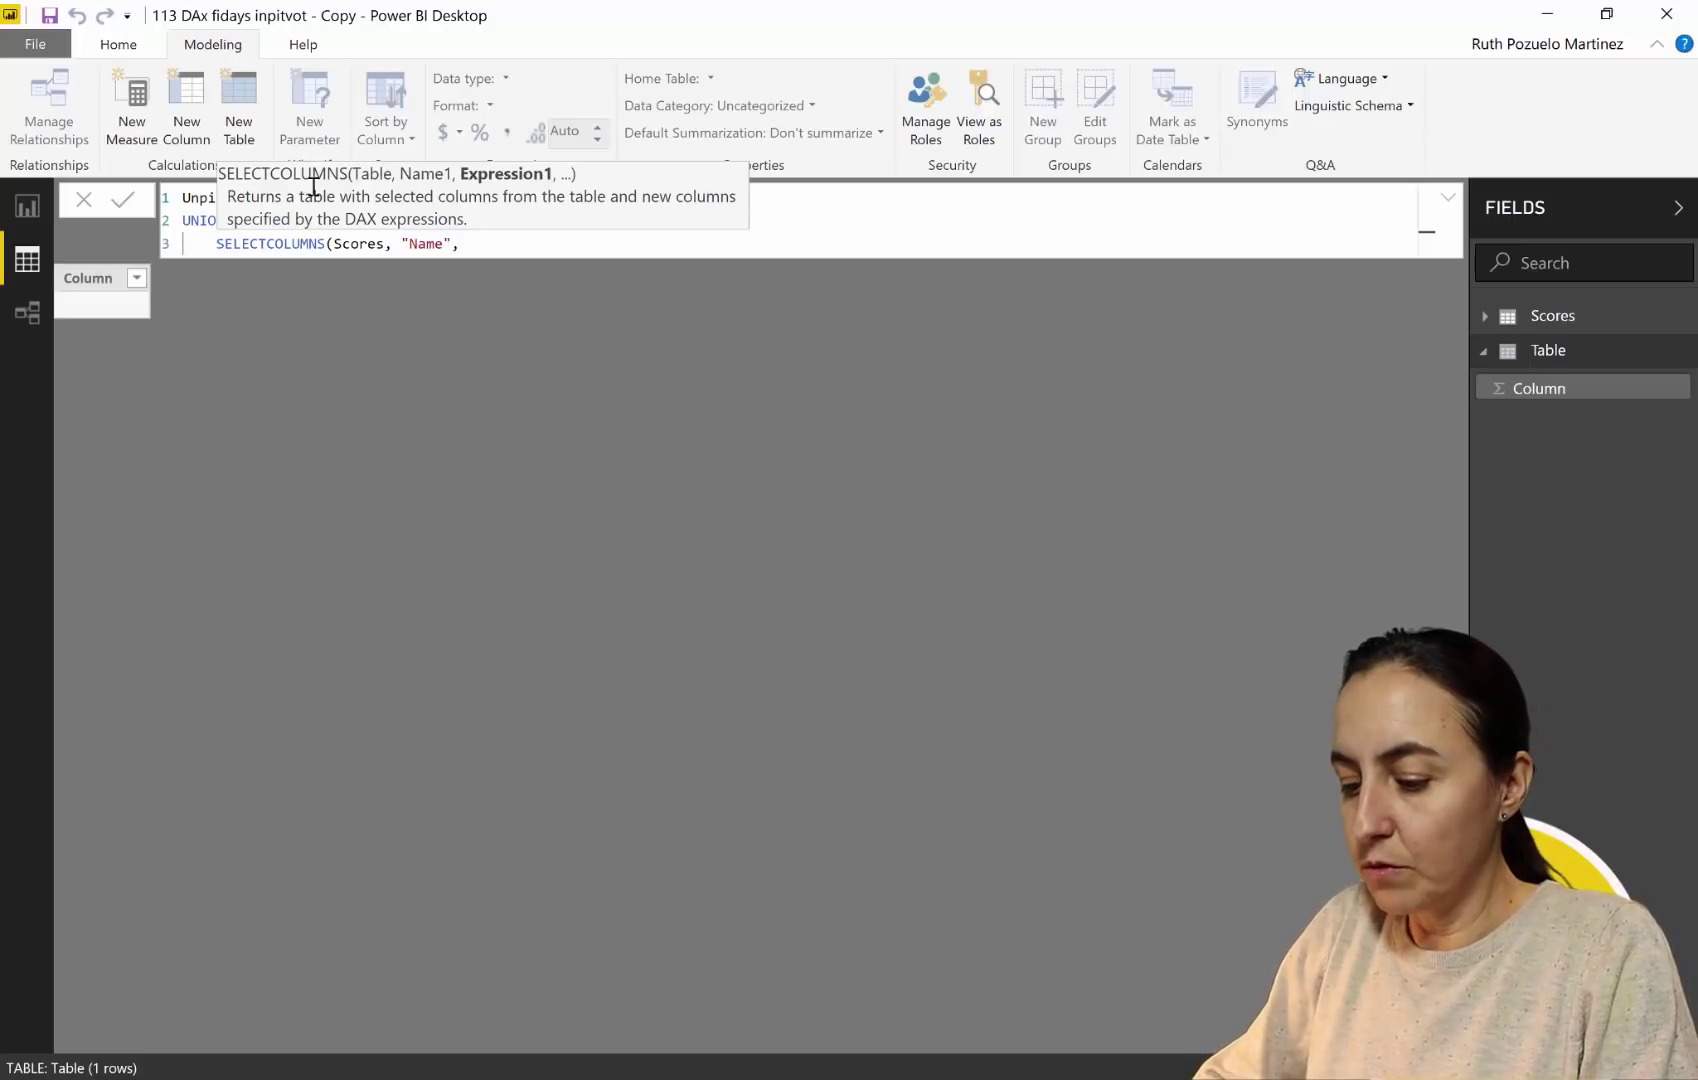
type("nae")
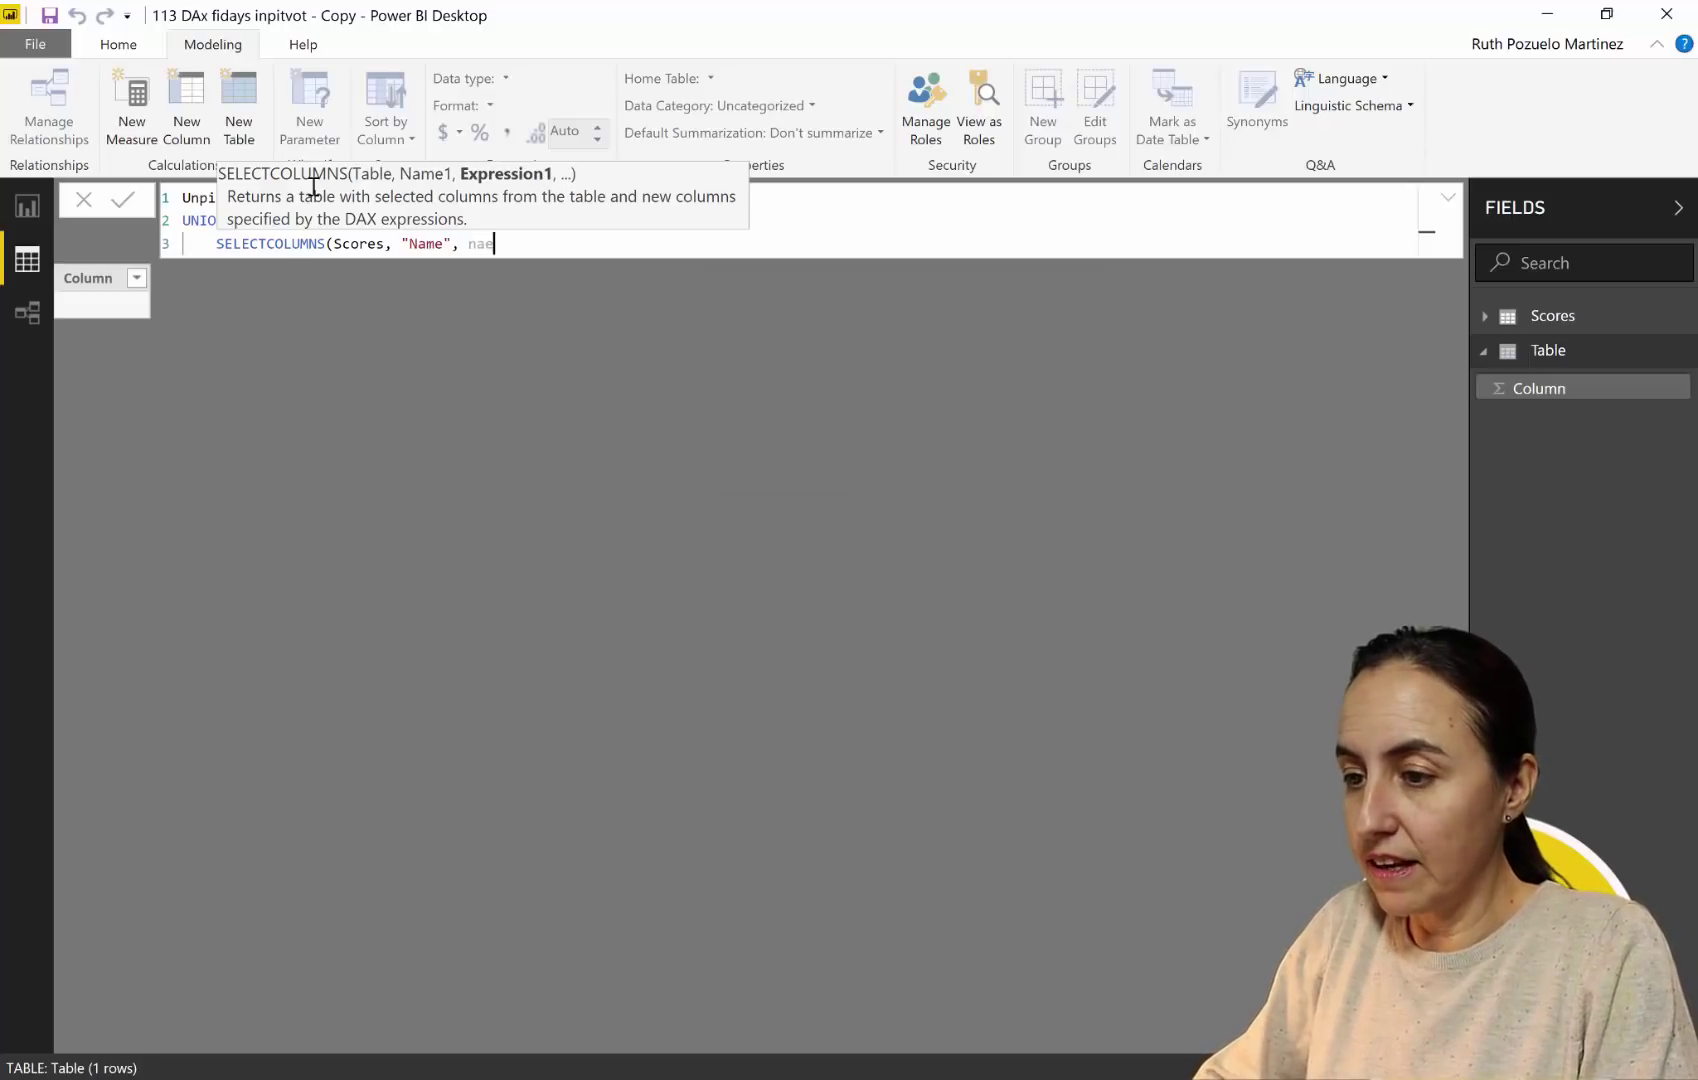
key("BackSpace")
type("m")
key("Tab")
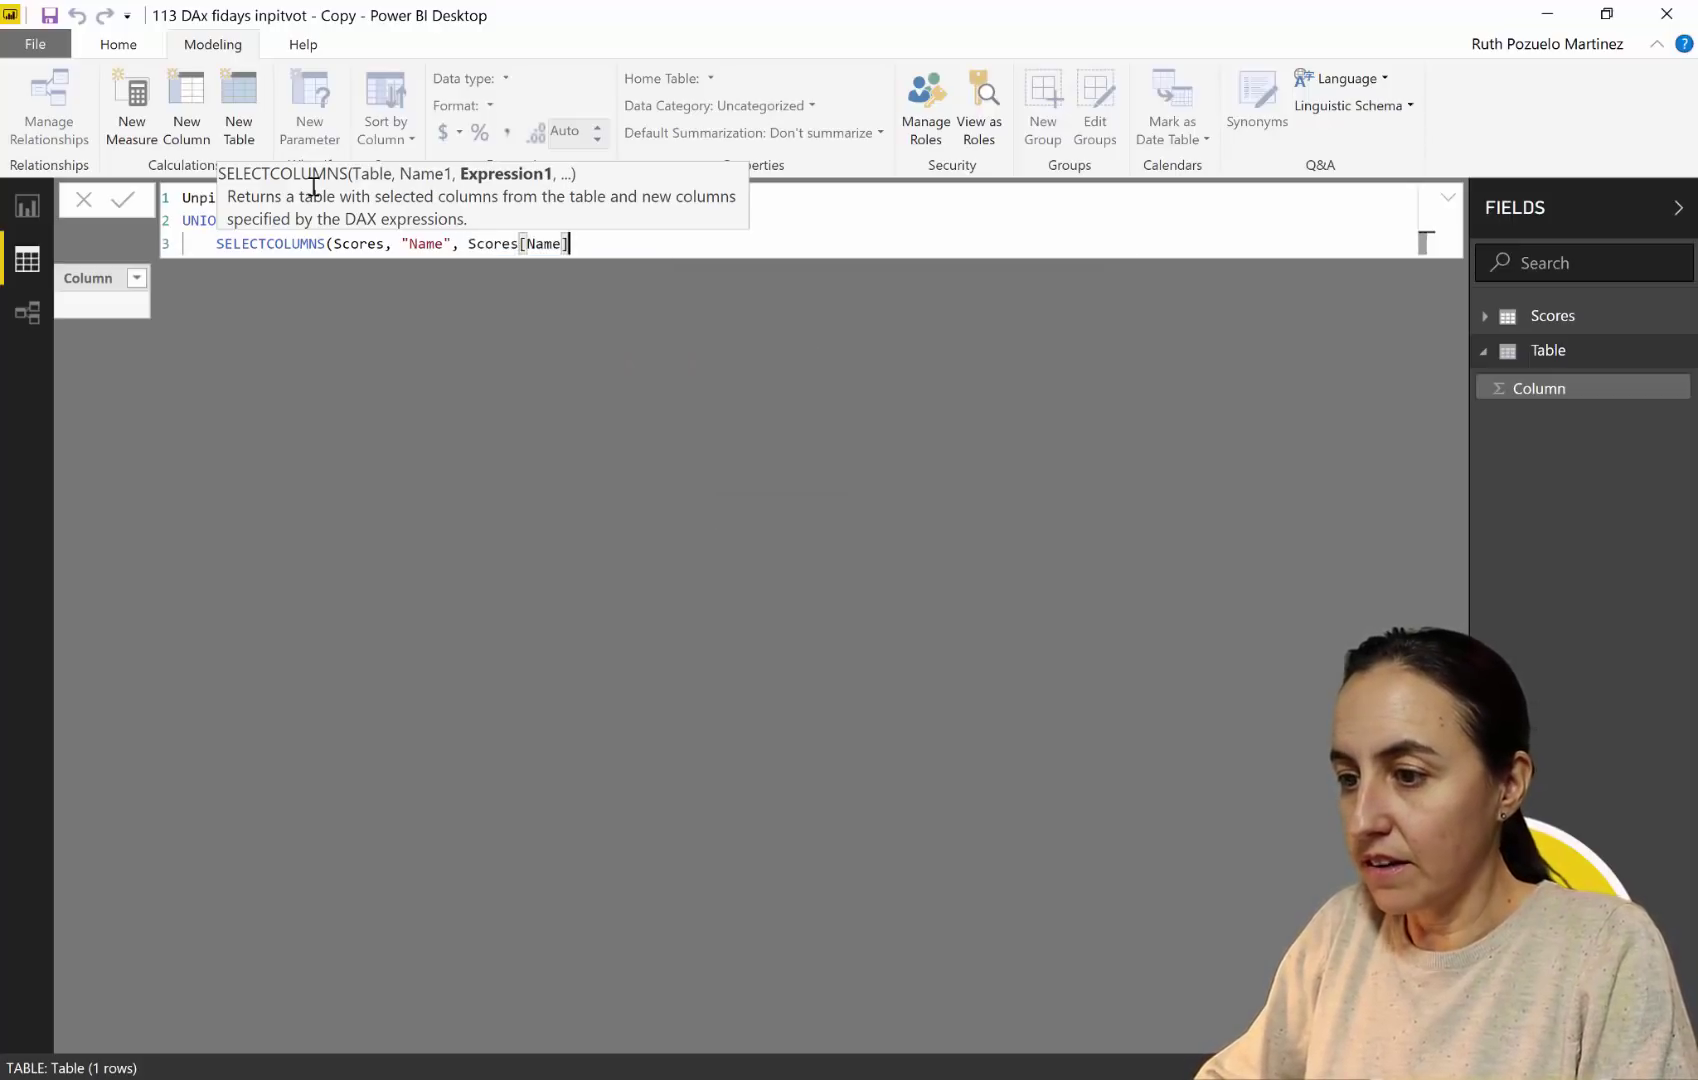
type(", \"")
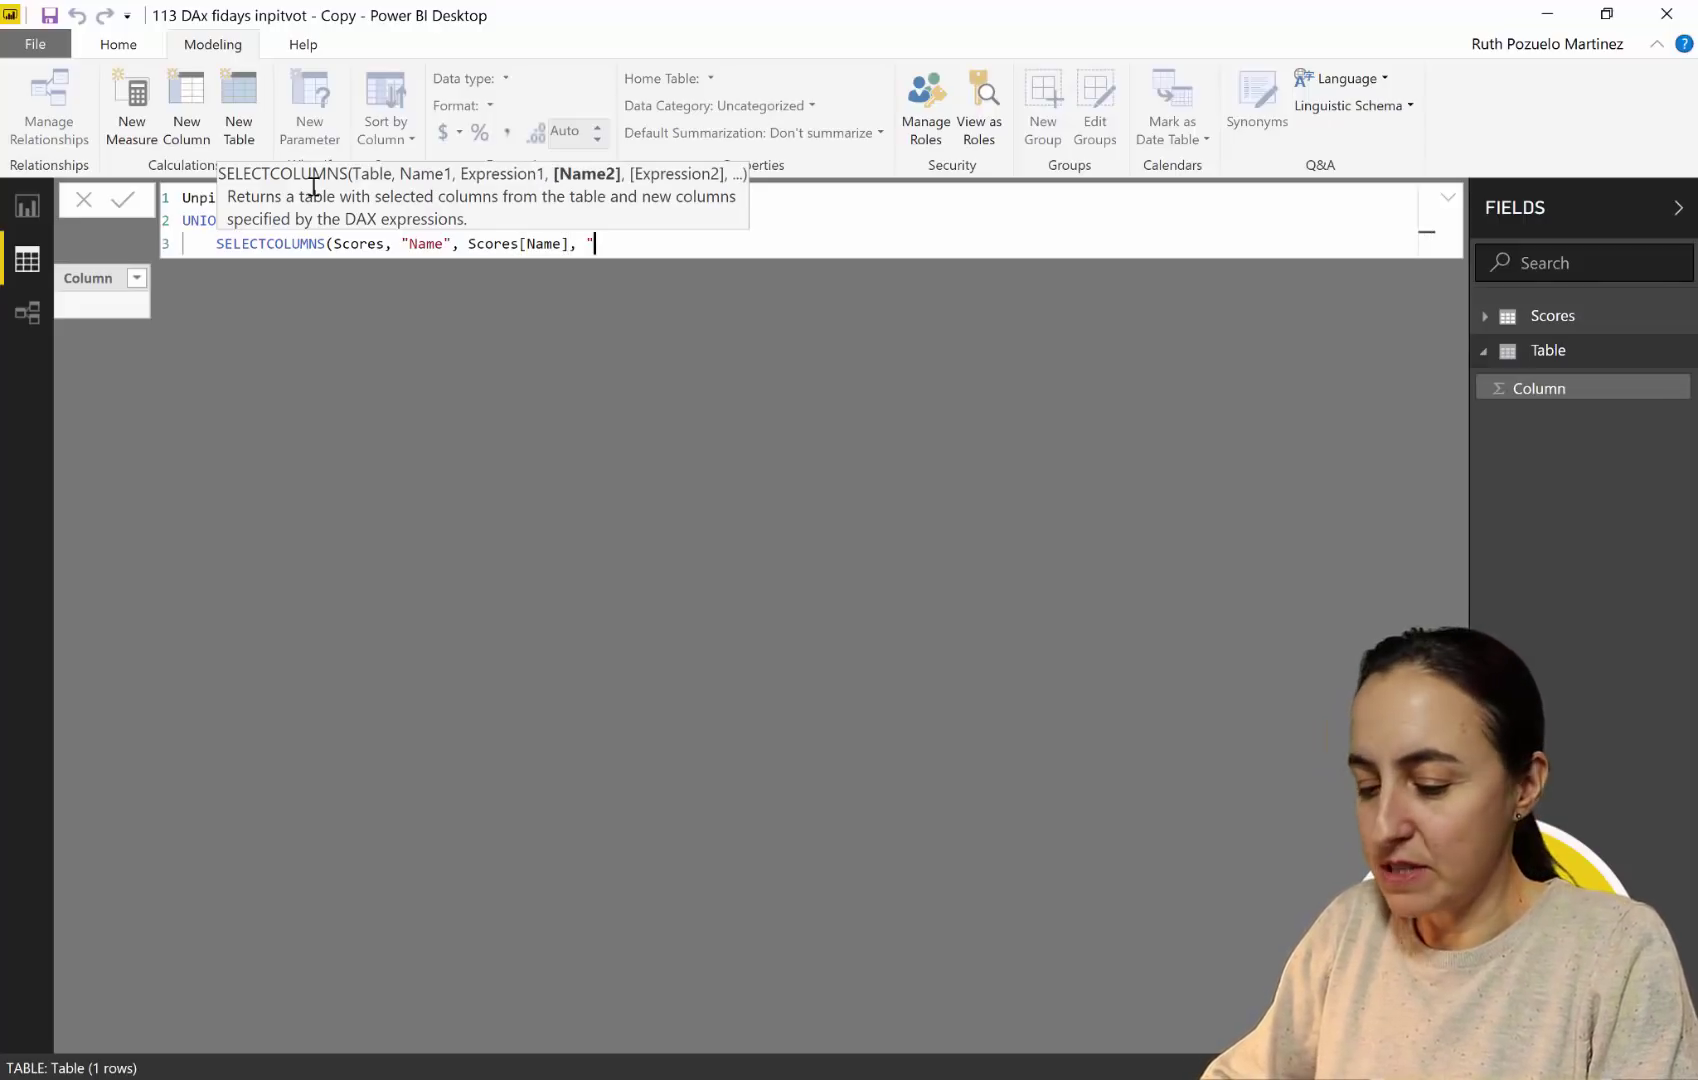
type("Sub")
type("jec")
key("BackSpace")
key("BackSpace")
key("BackSpace")
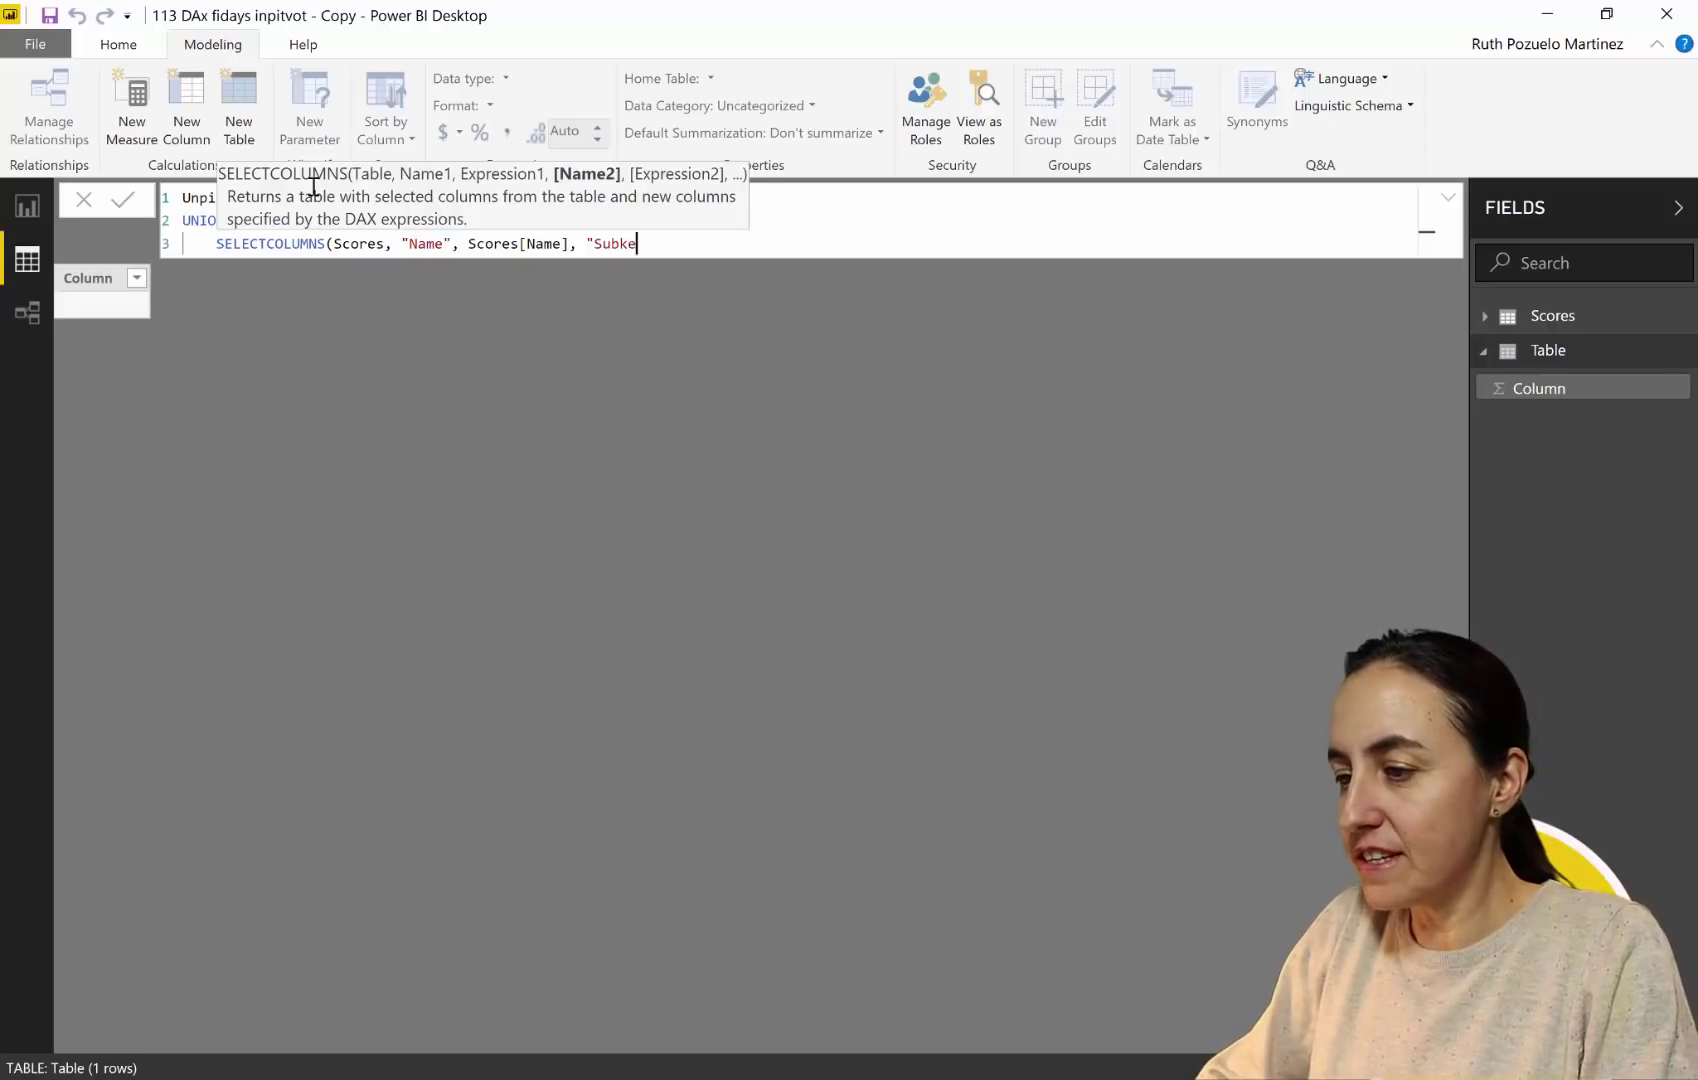
type("ject")
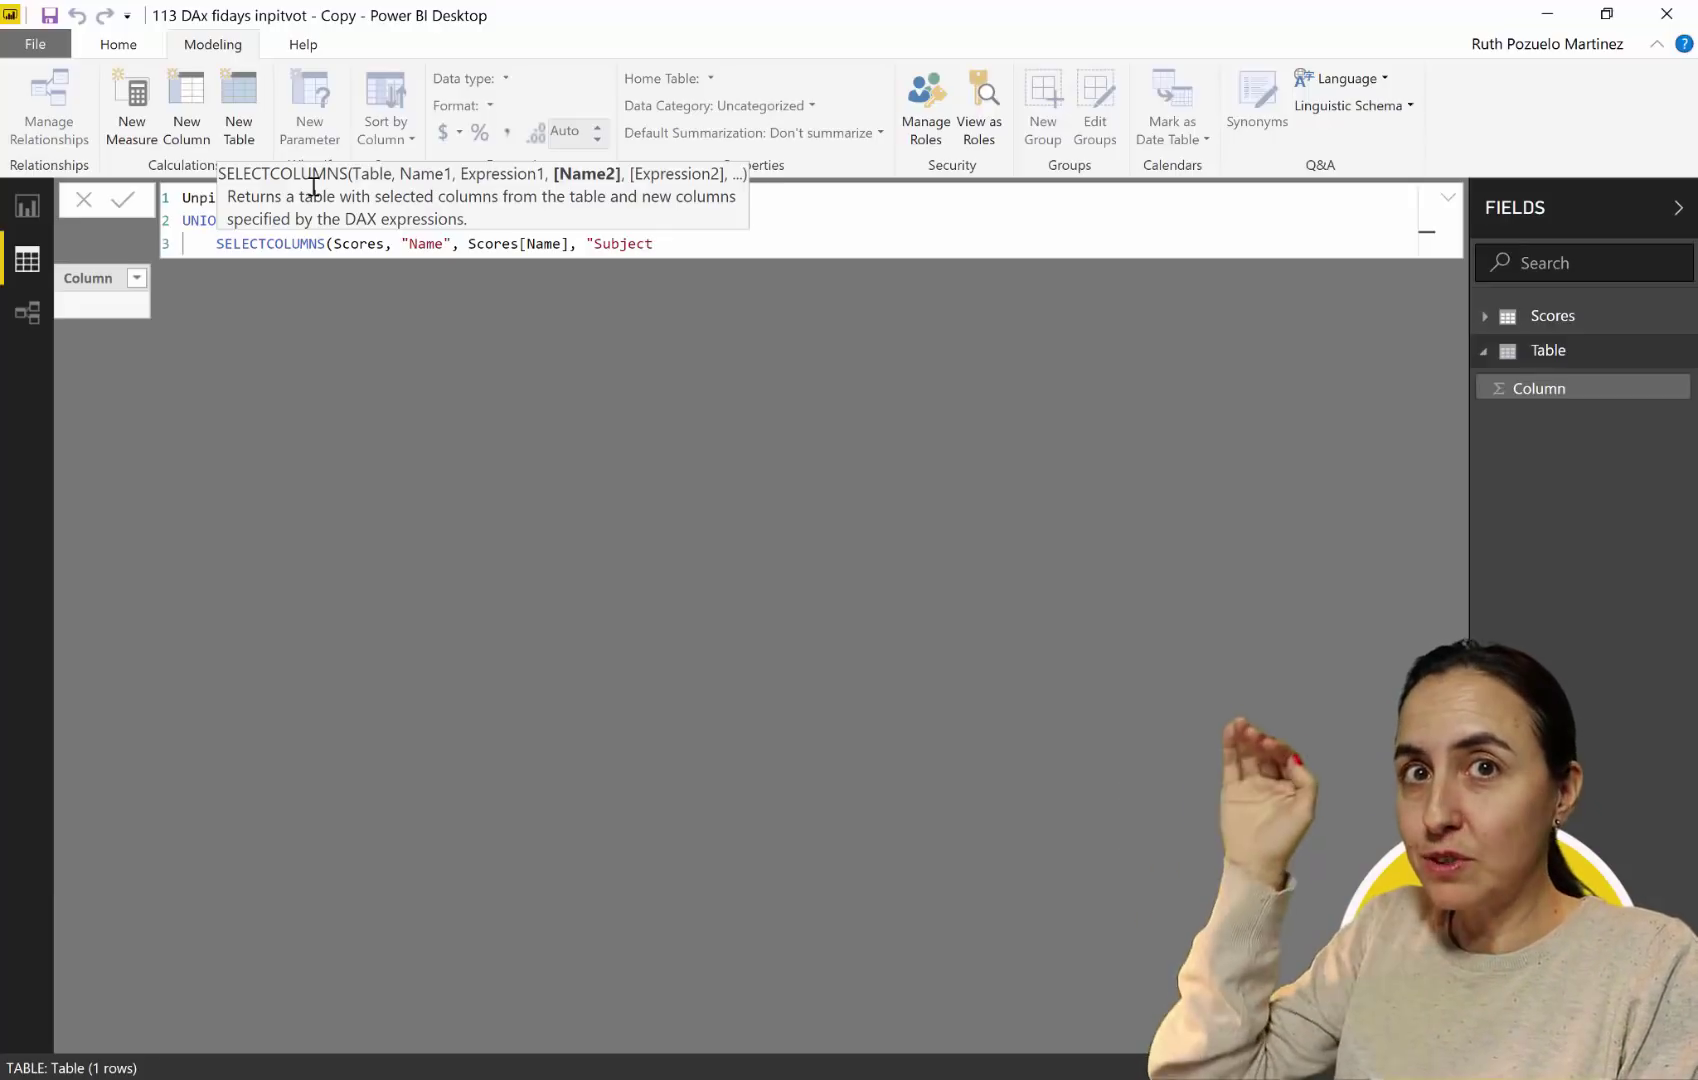
- Set Subject to "Math" and add a "Scores" column taken from Scores[ Maths]
type("\", ")
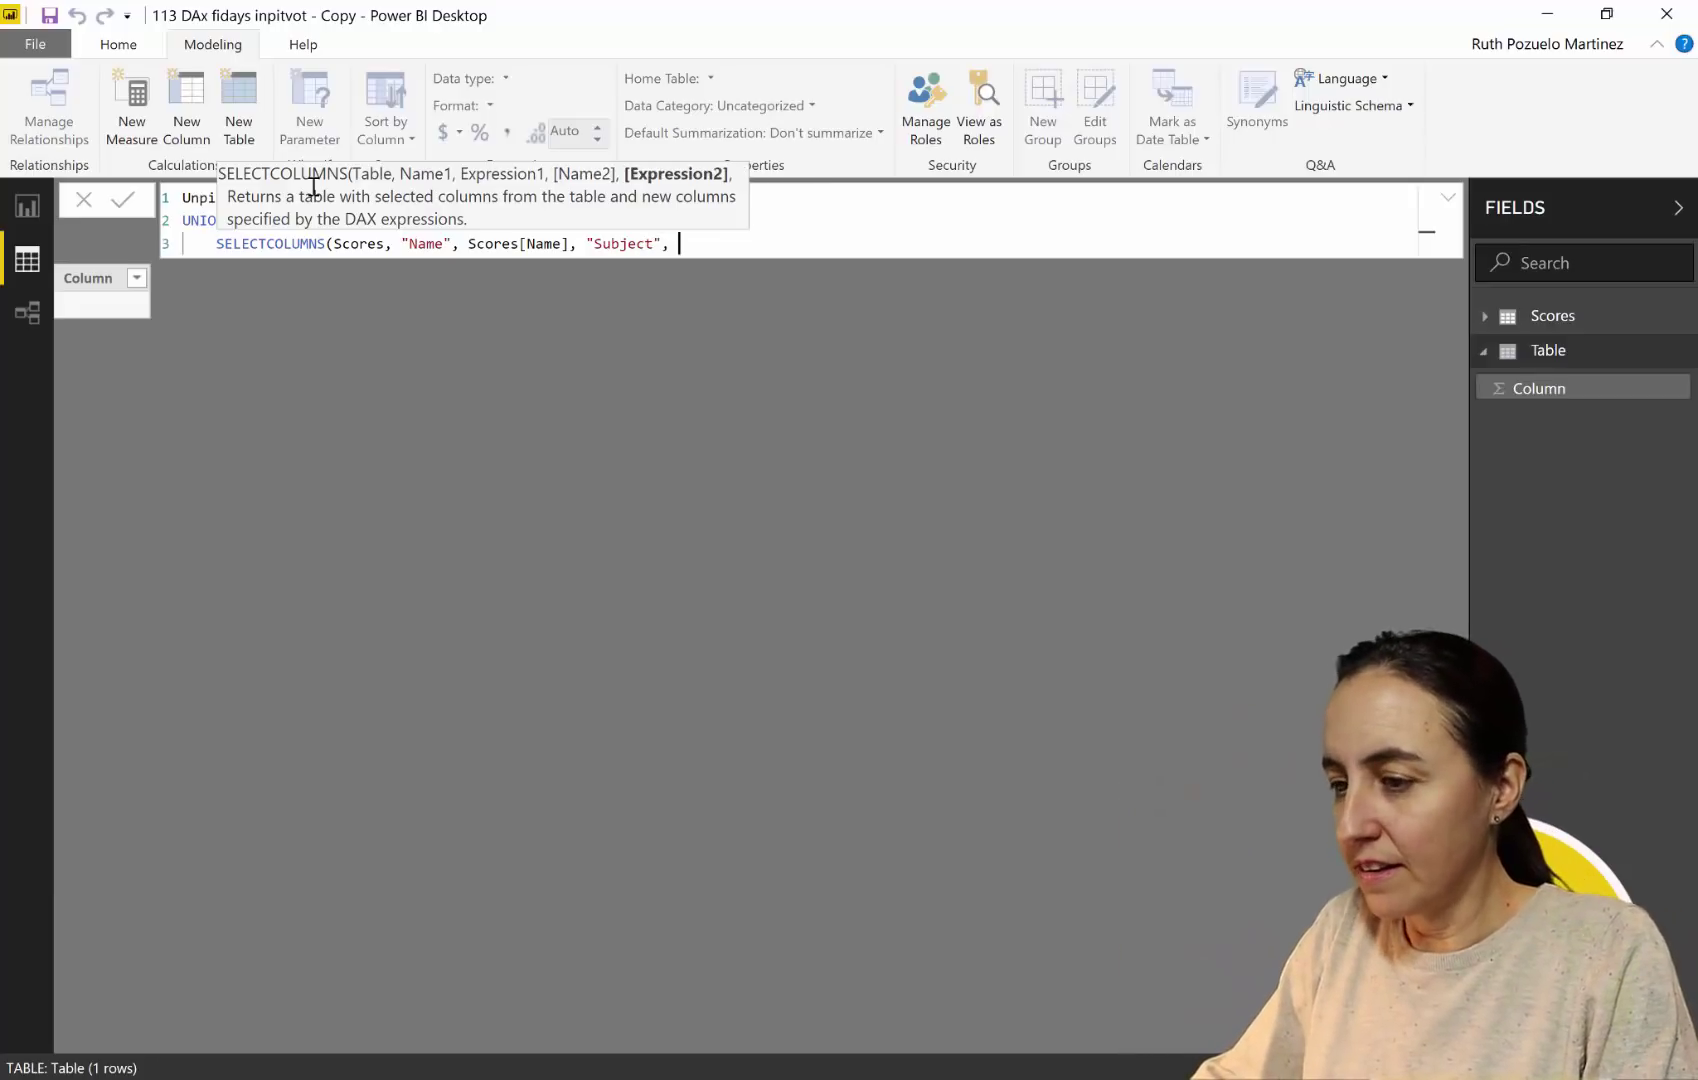
type("\"Math")
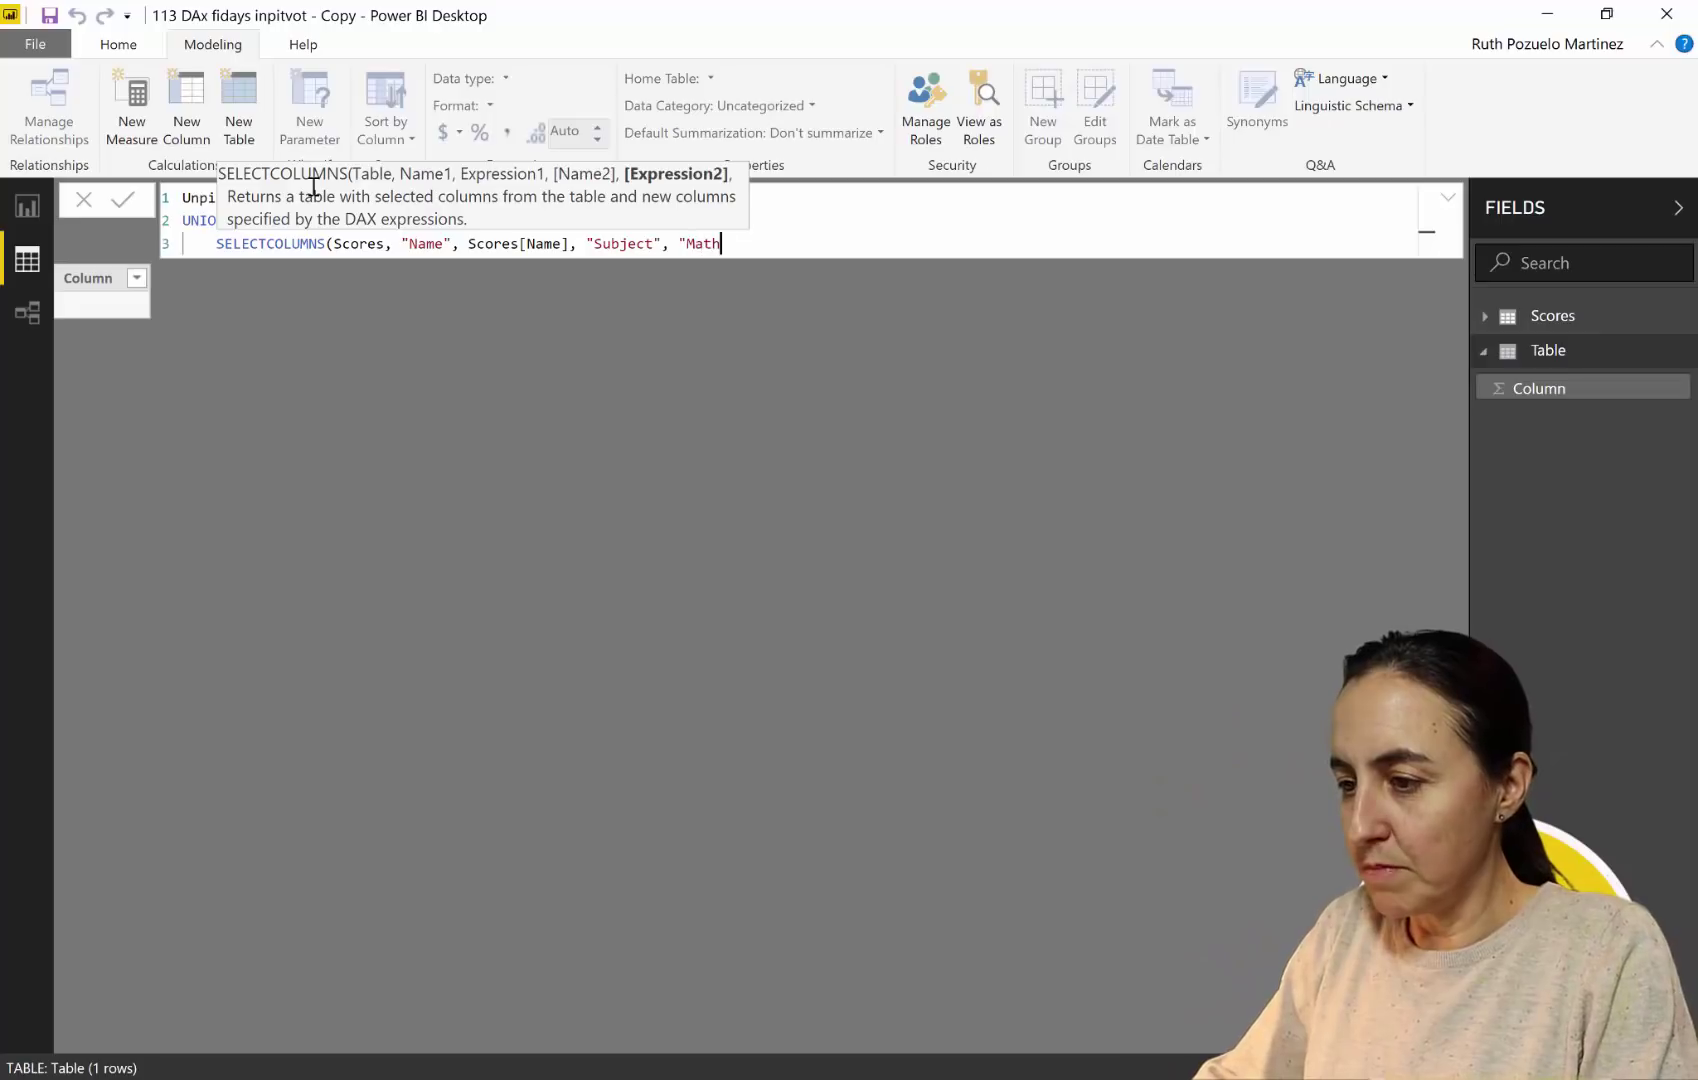
type("\", ")
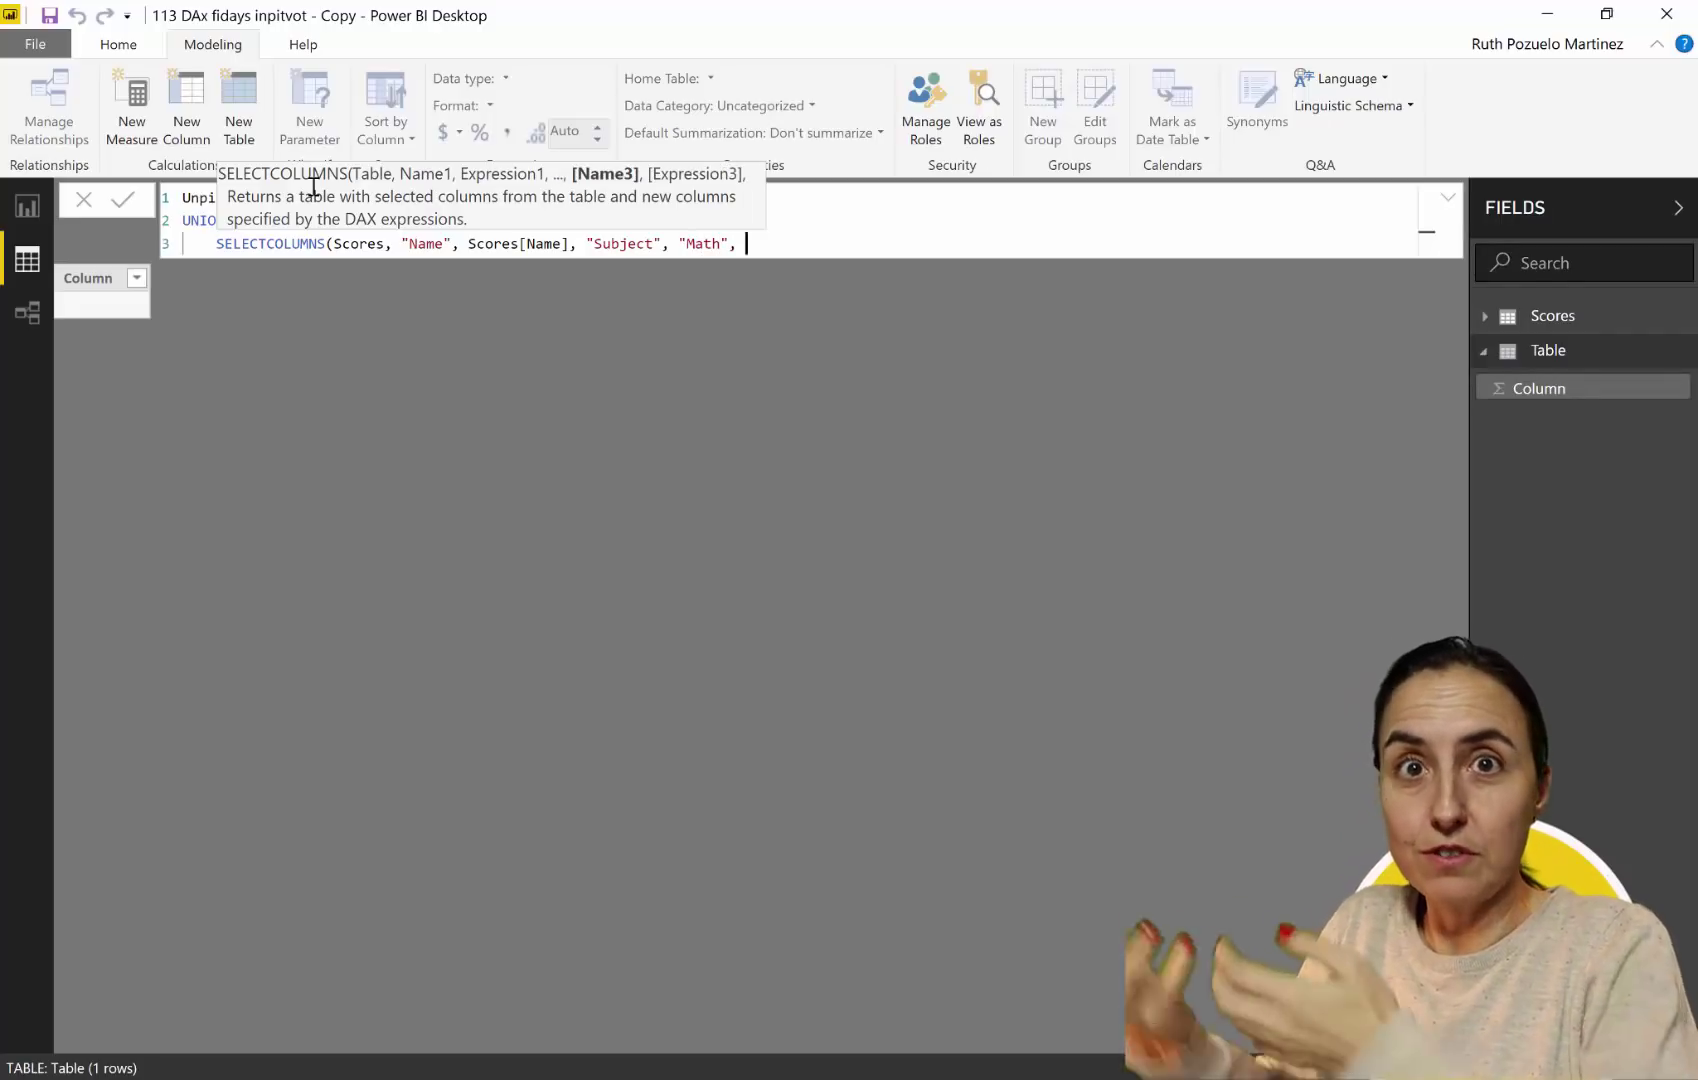
type("\"Scort")
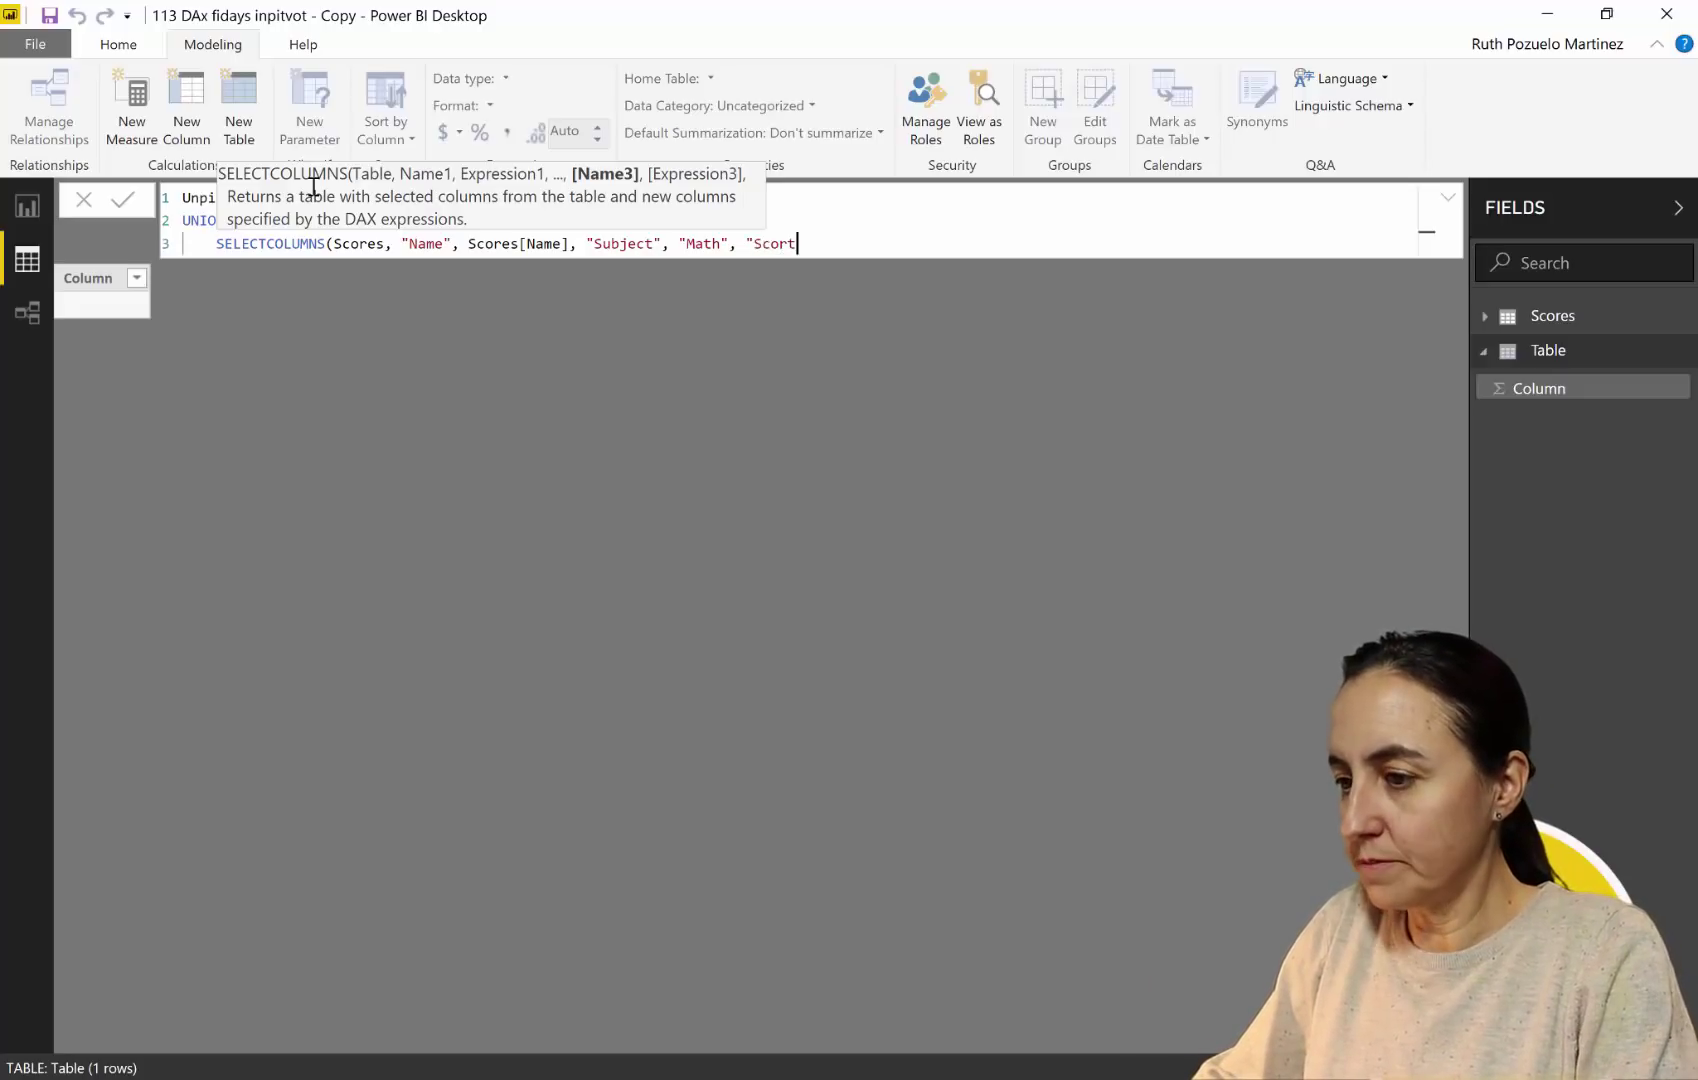
key("BackSpace")
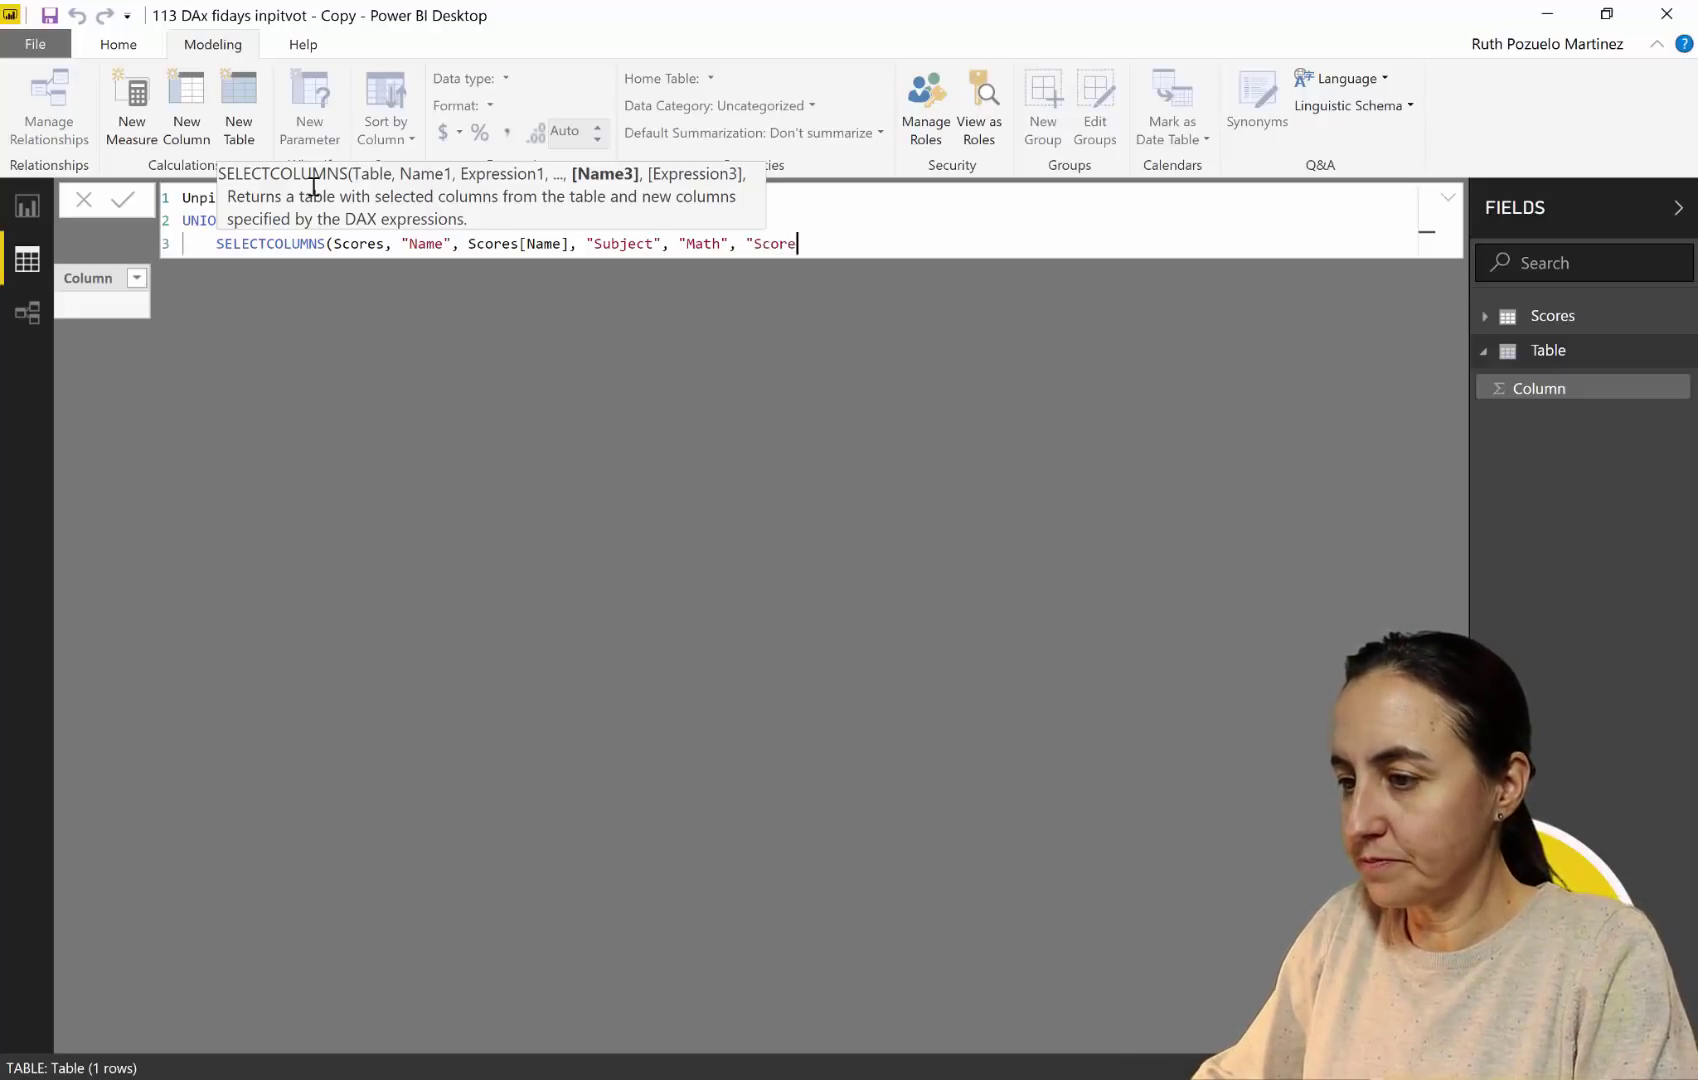
type("es\", ")
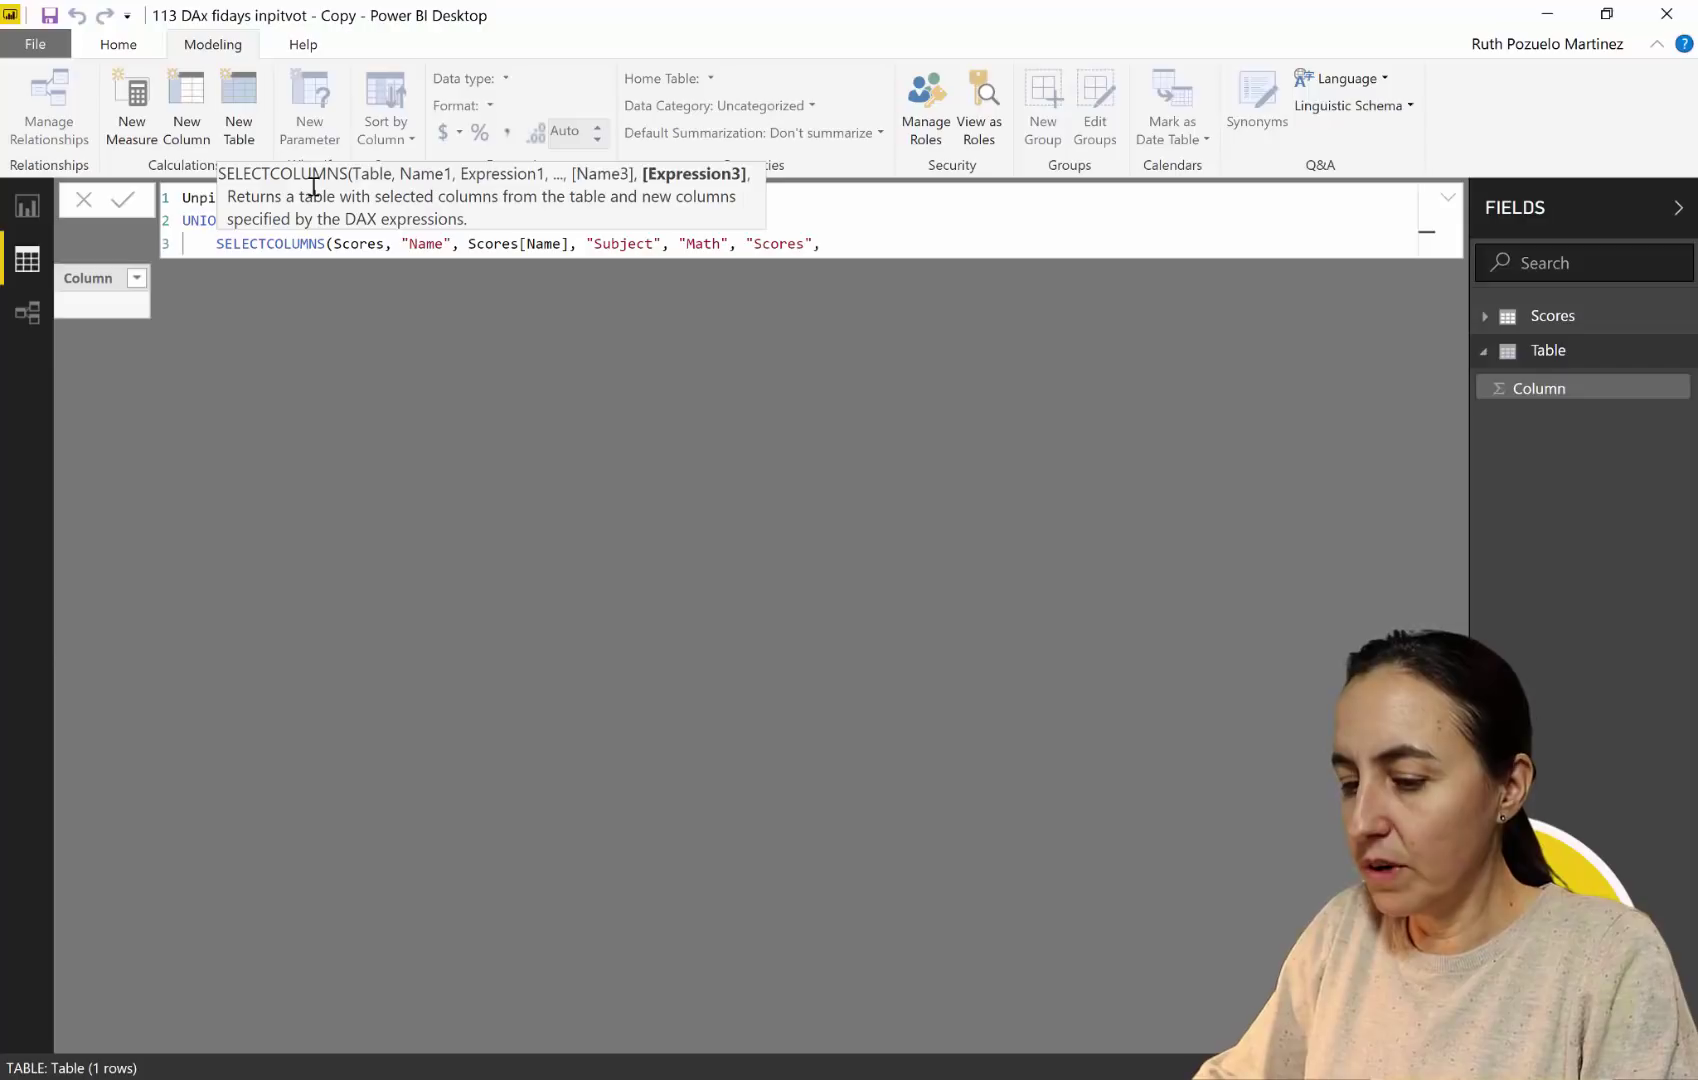
type("sco")
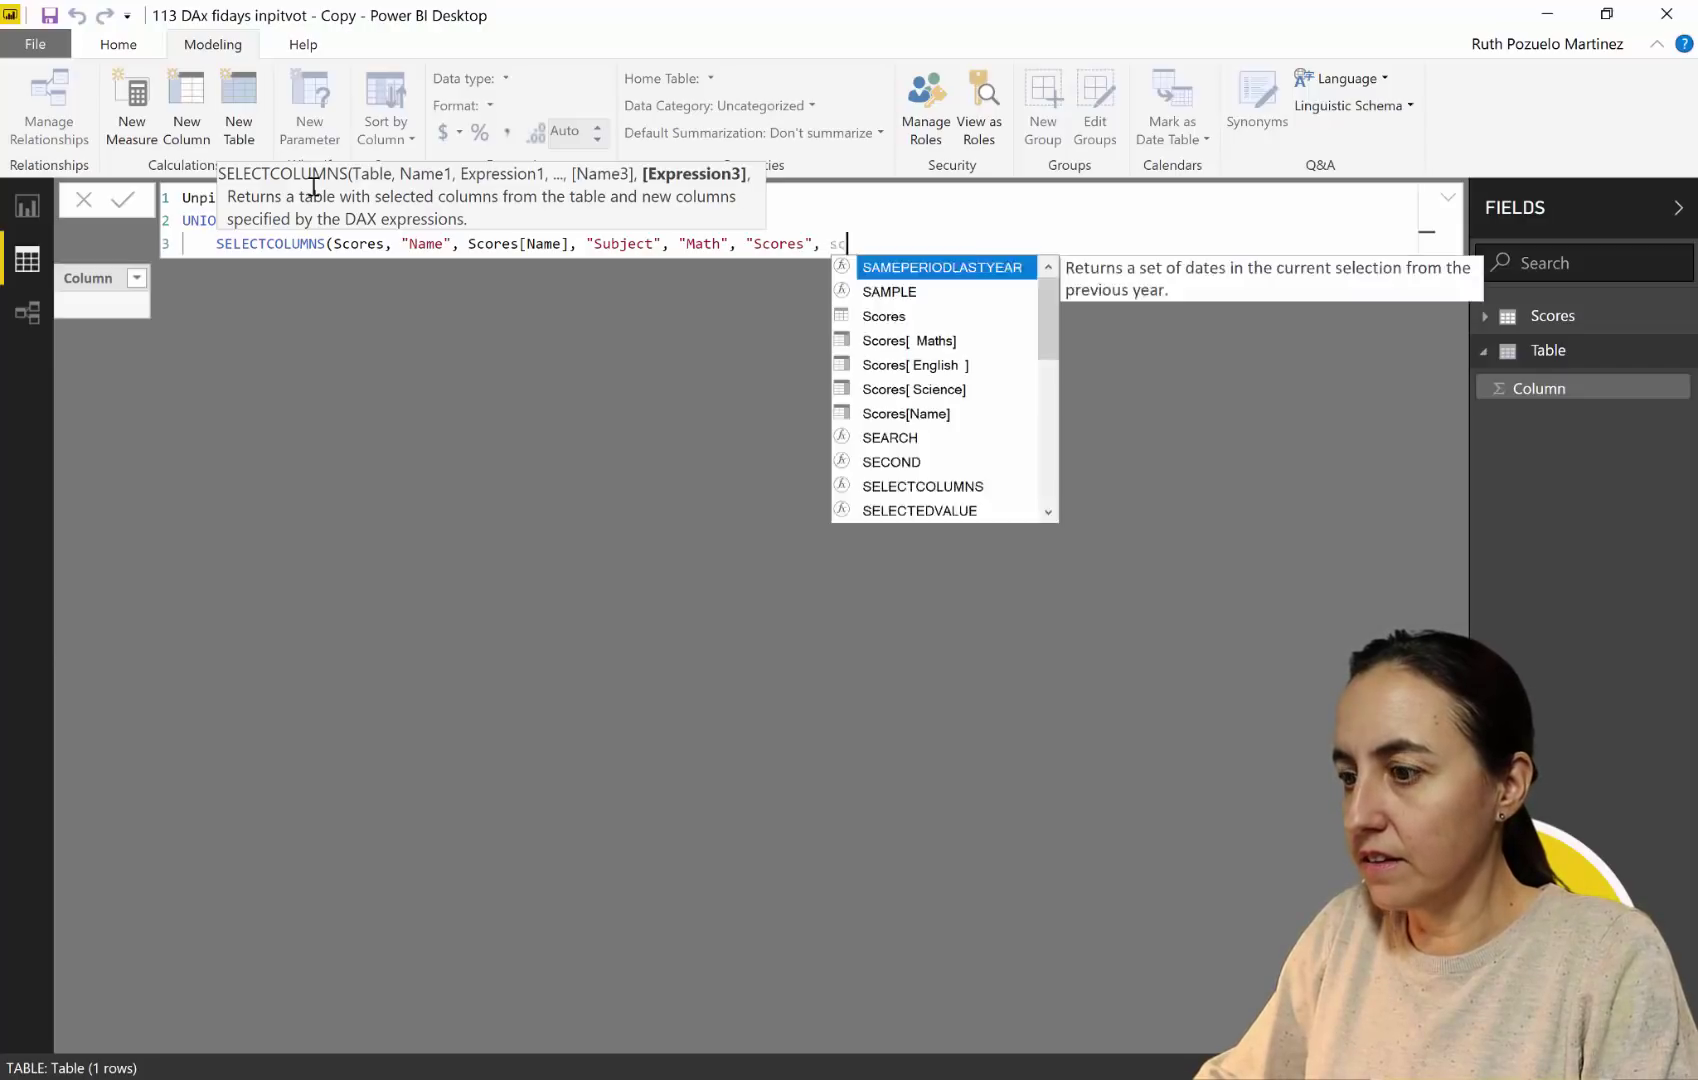
key("Down")
key("Down")
key("Down")
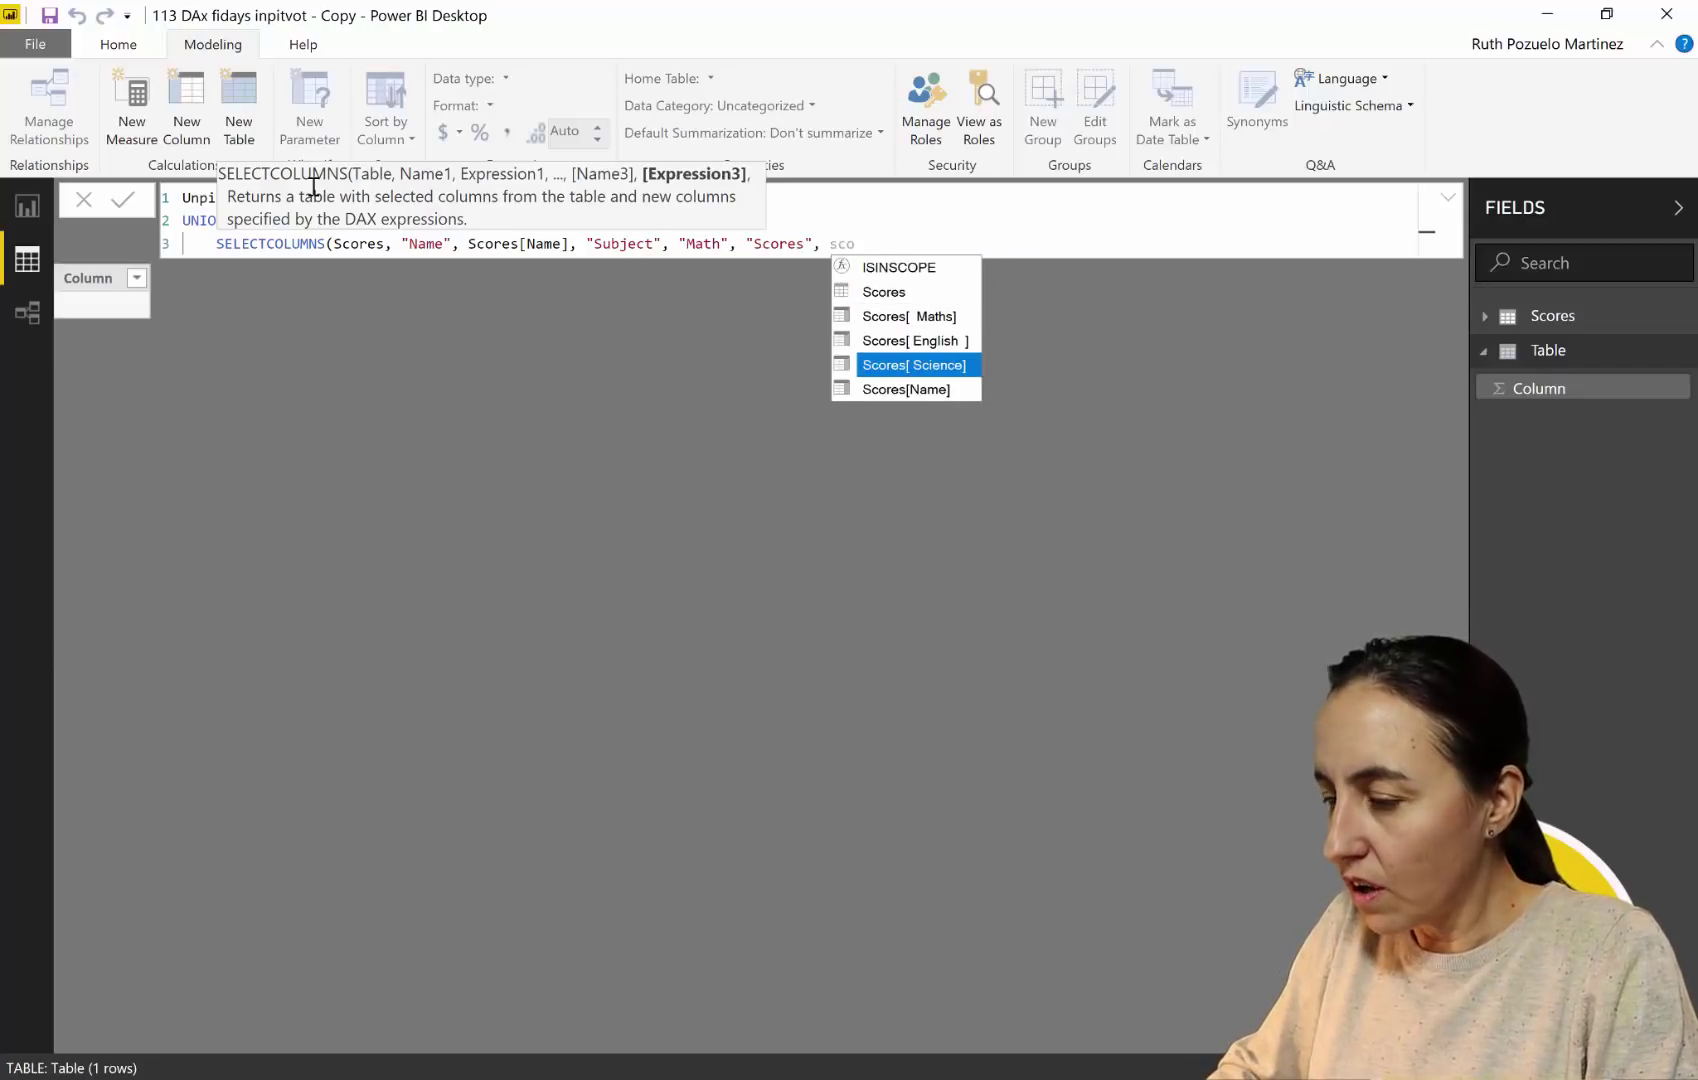
key("Up")
key("Up")
key("Tab")
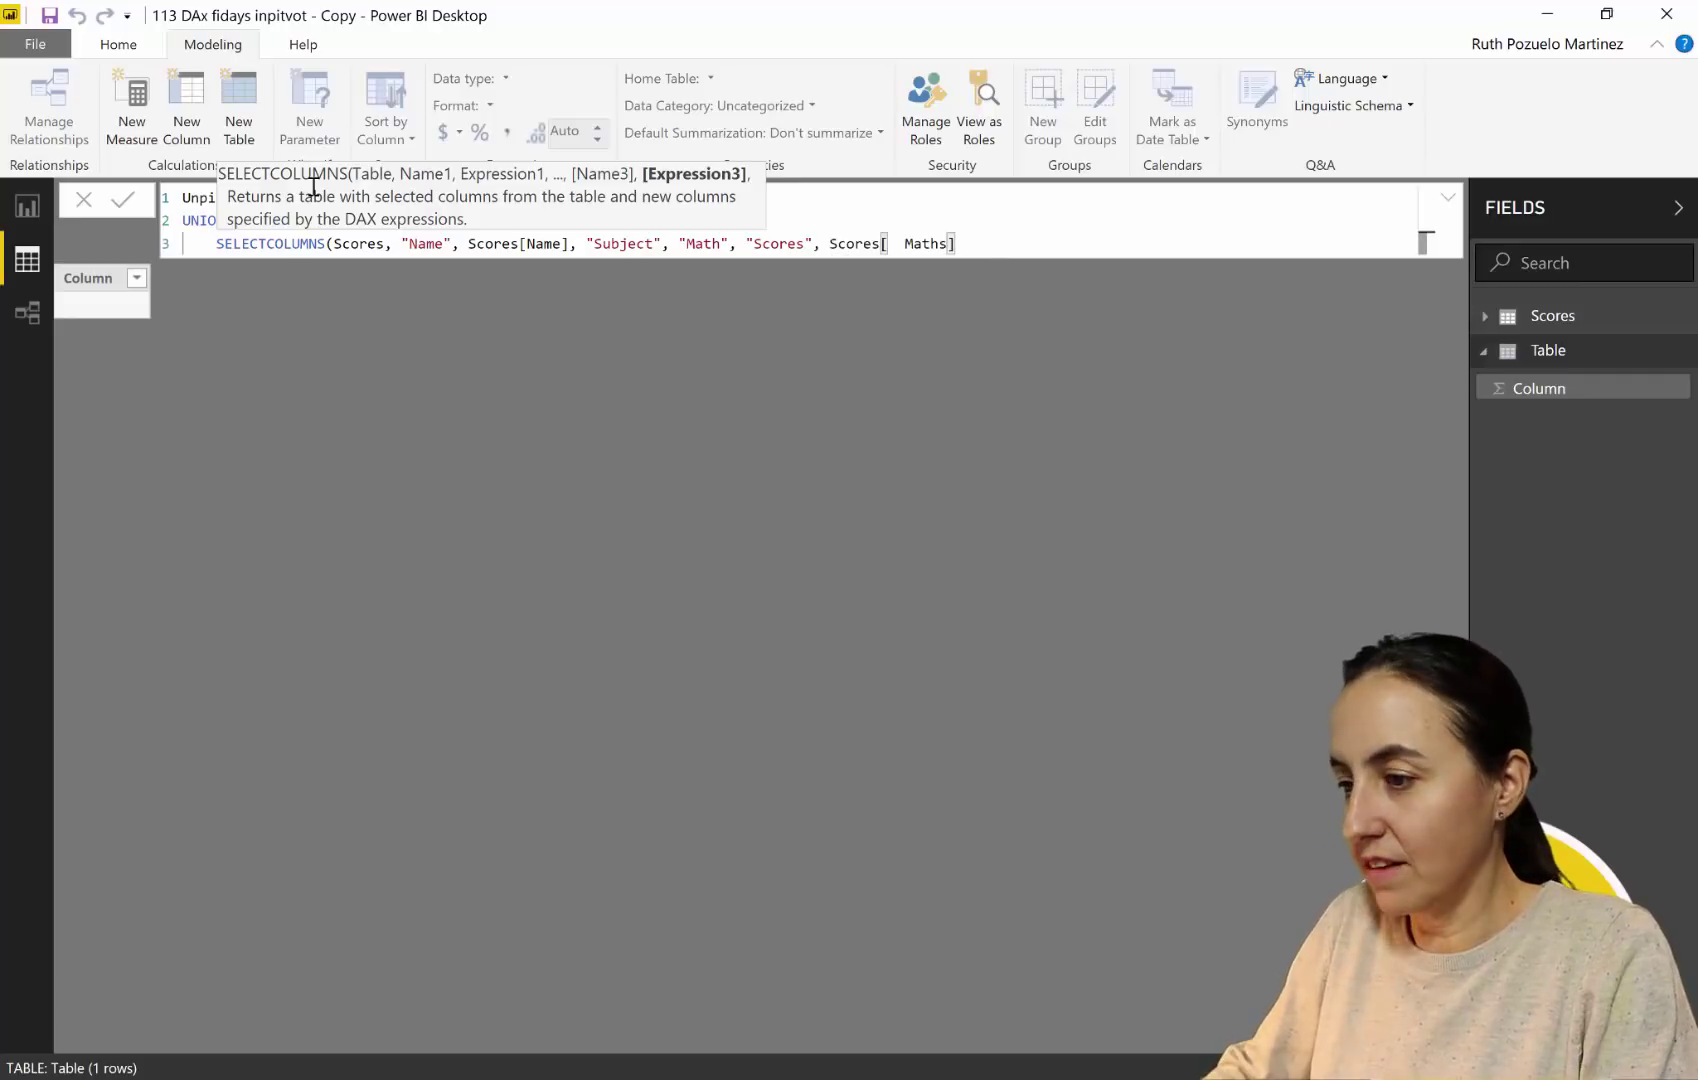
- Close the first SELECTCOLUMNS with '),' and paste a copy of it on line 4
type("),")
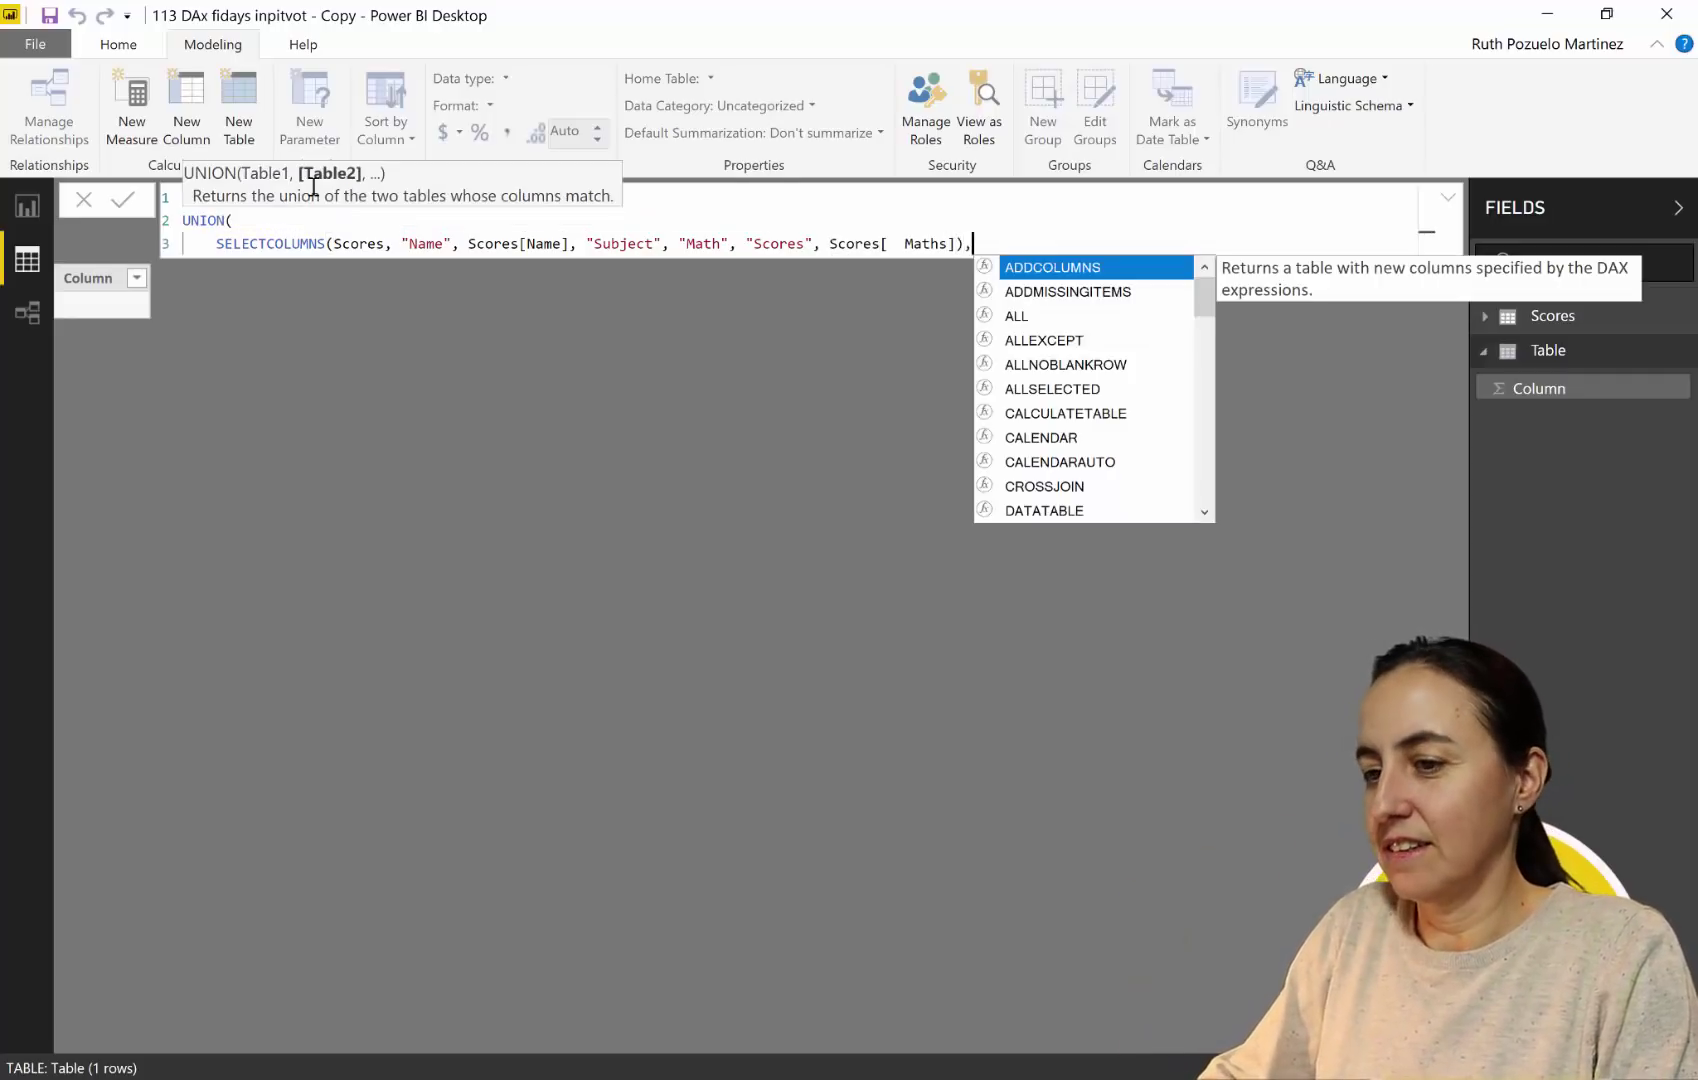
key("shift+Return")
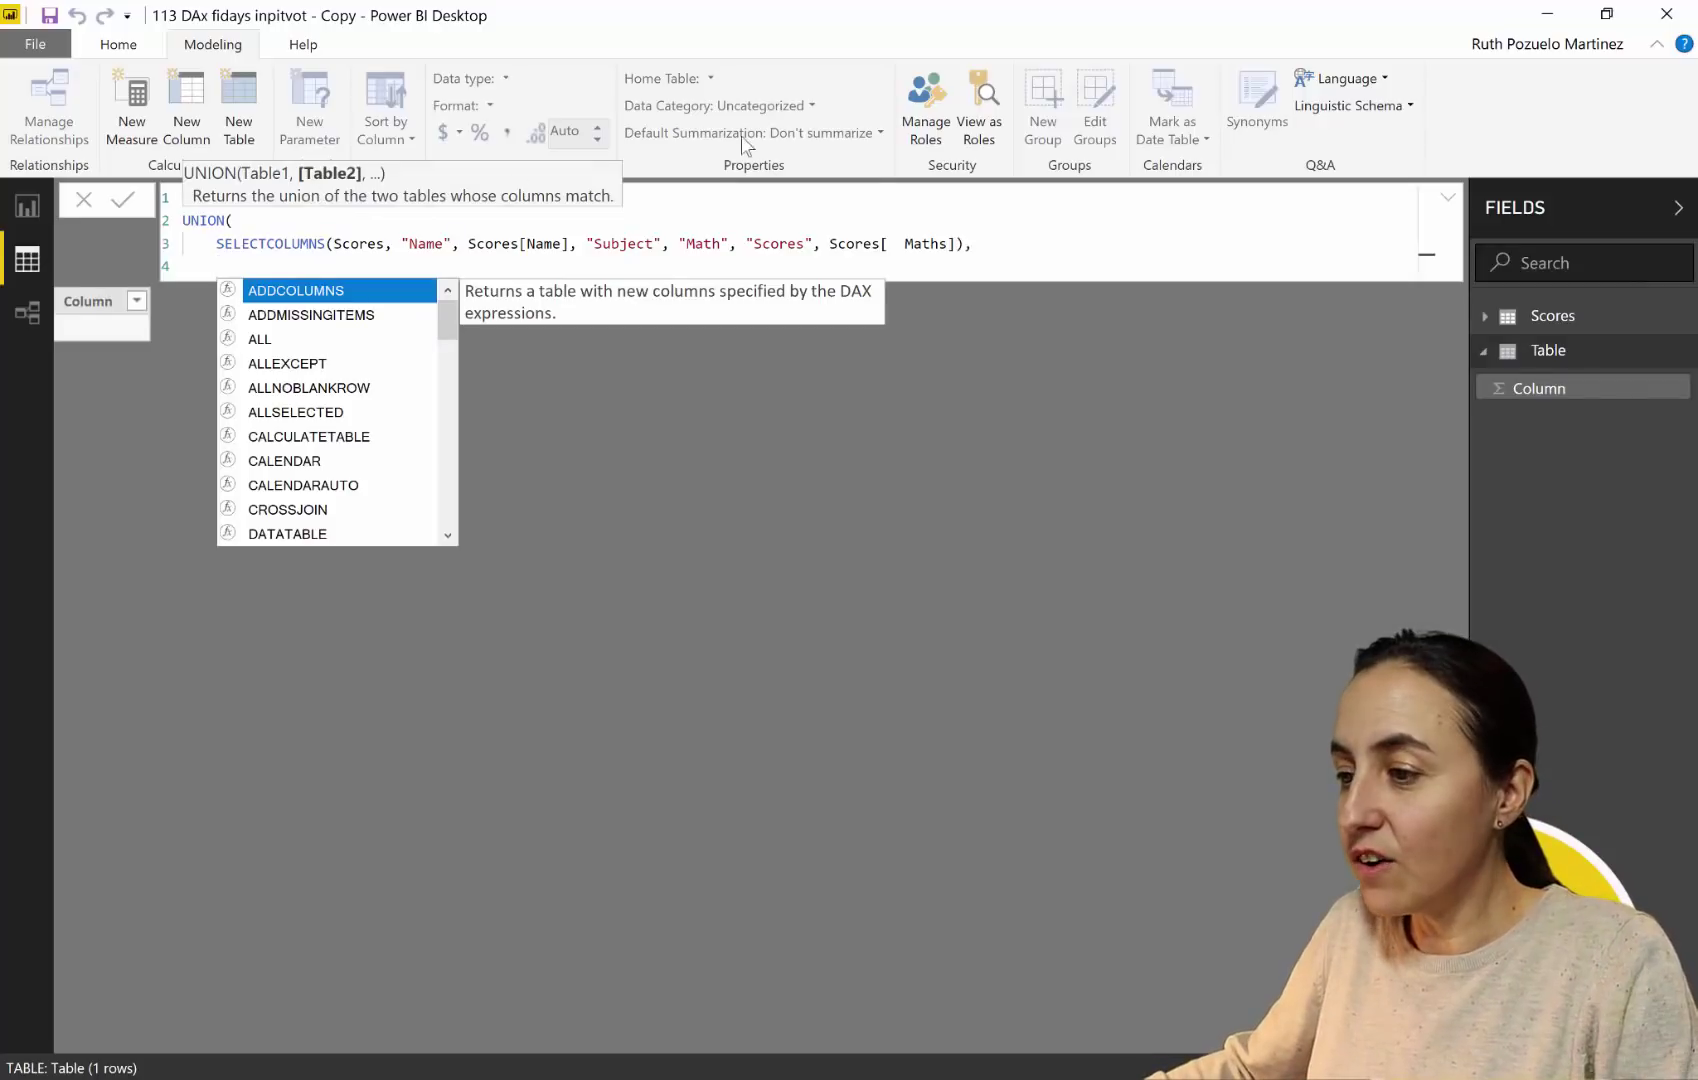
left_click_drag(995, 243, 215, 243)
key("ctrl+c")
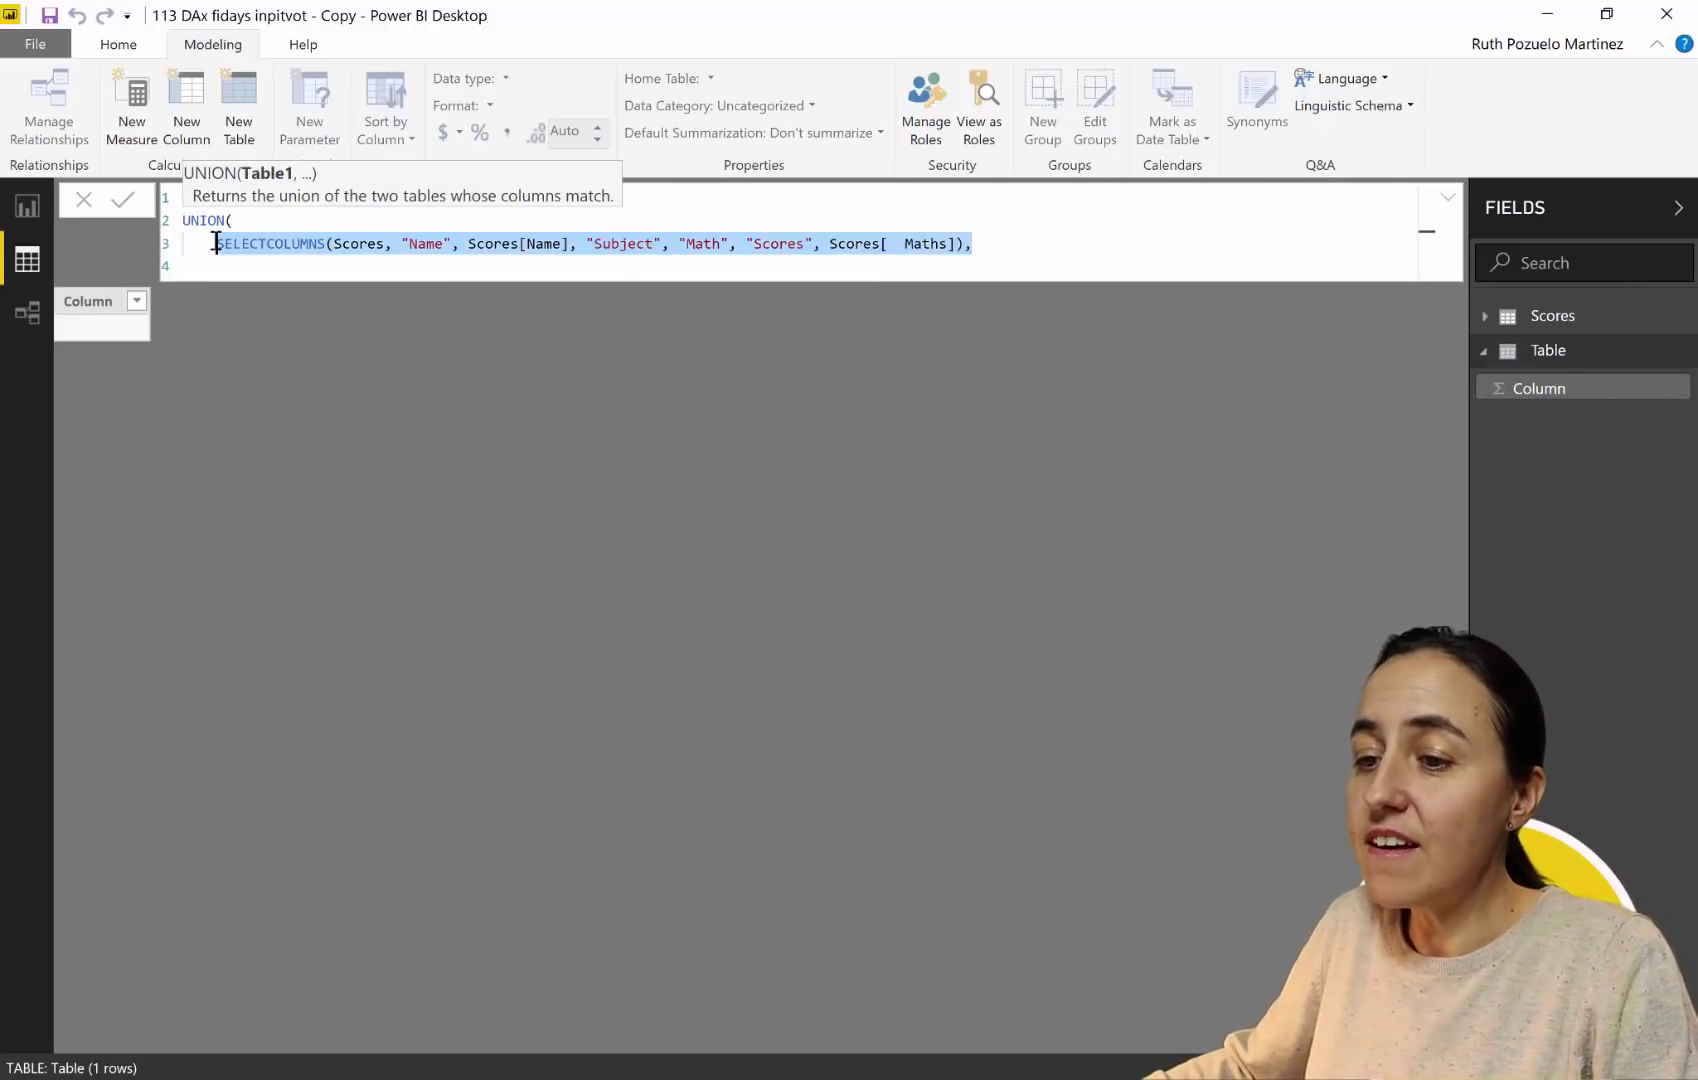
left_click(232, 268)
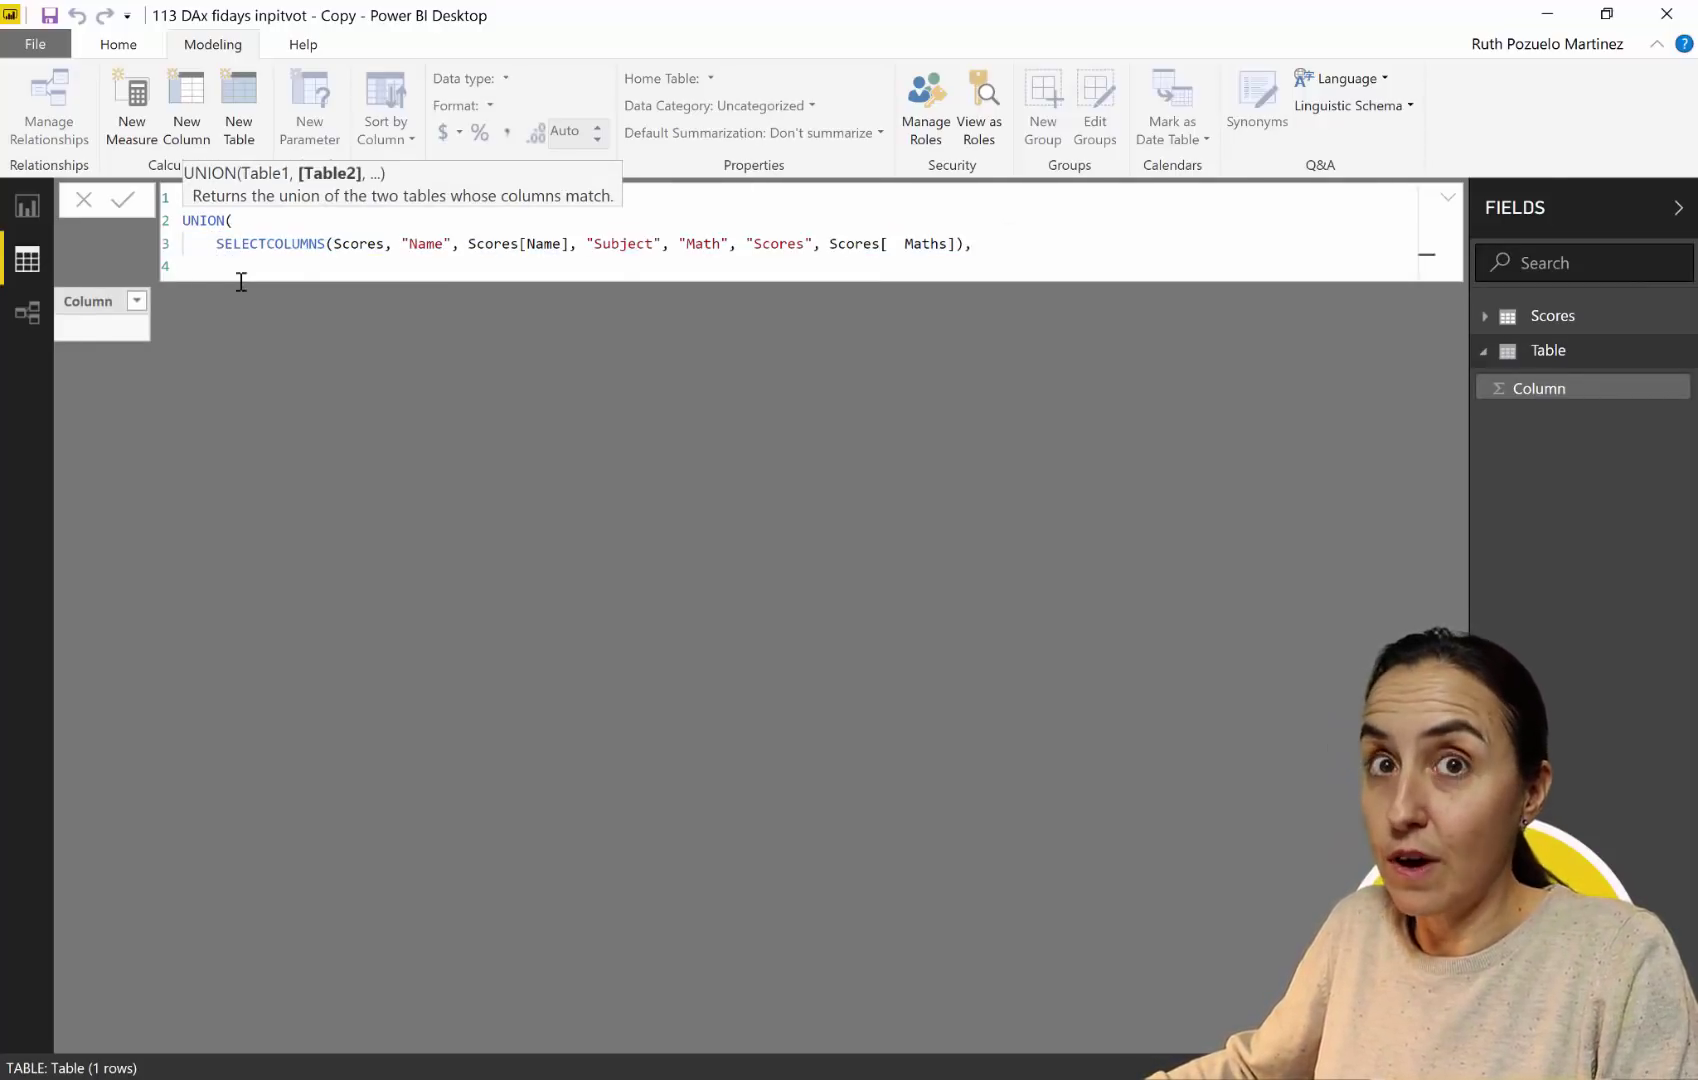
key("ctrl+v")
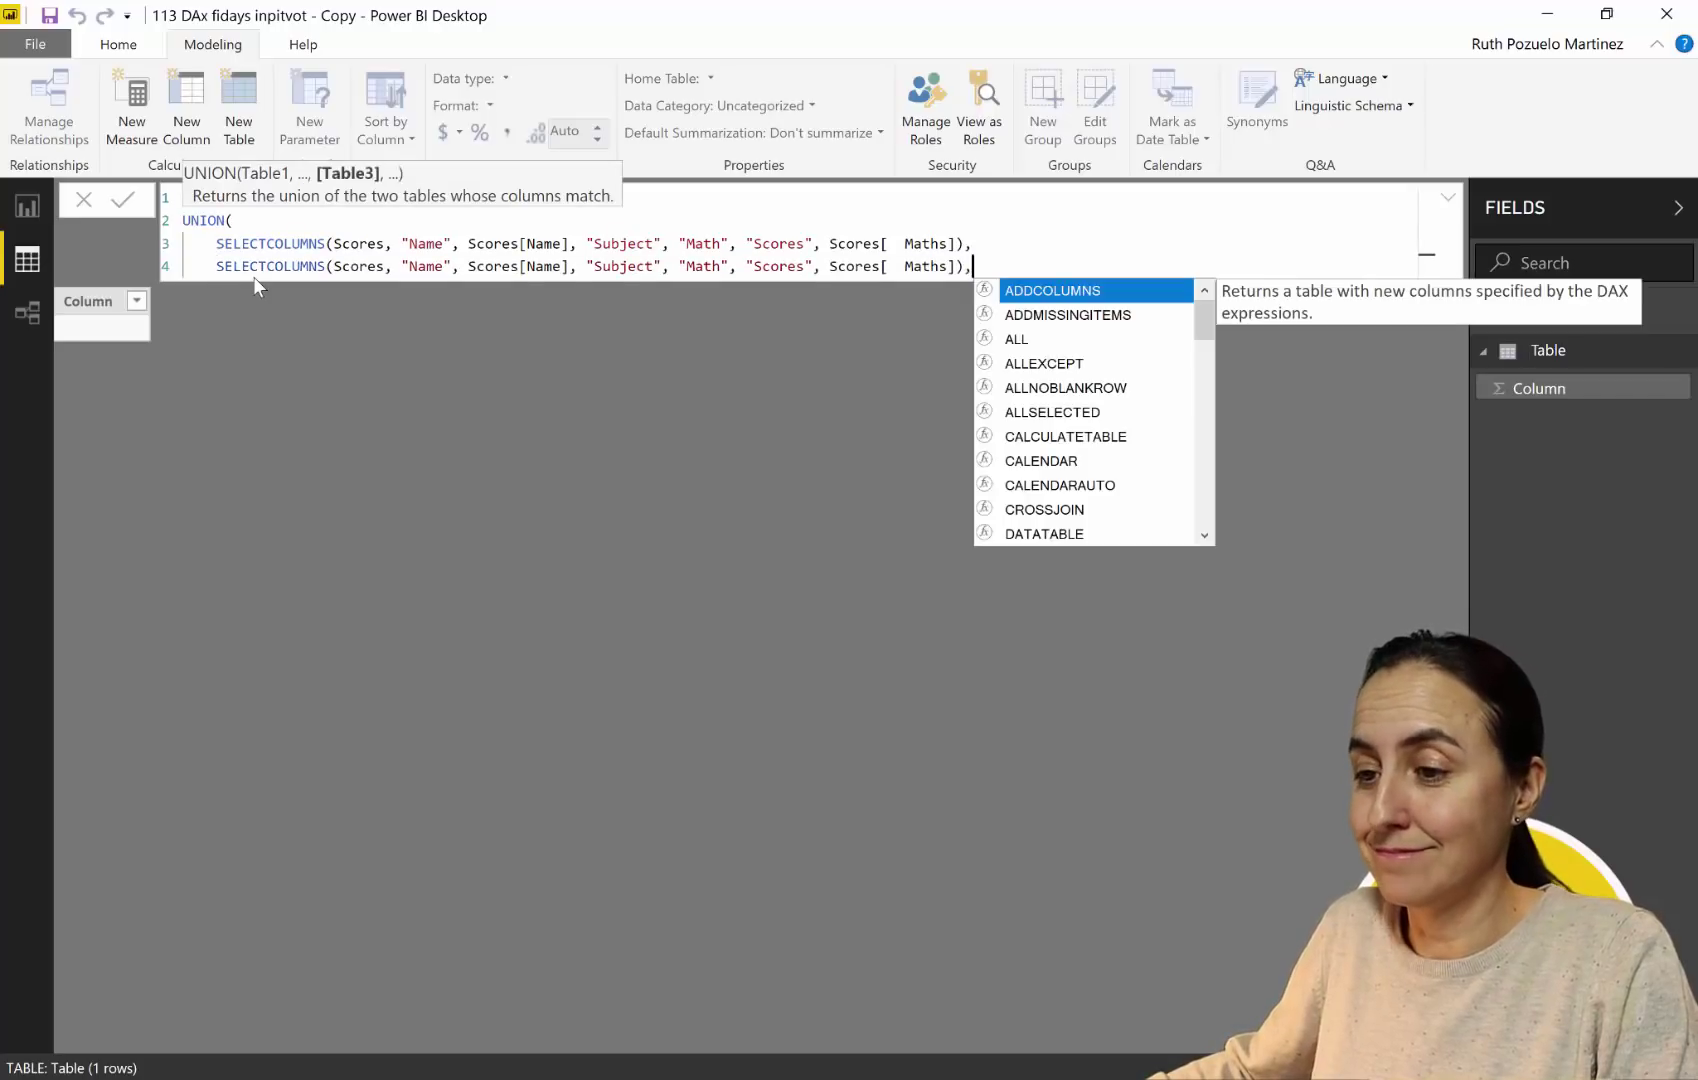
- Paste a third SELECTCOLUMNS copy on line 5 without a trailing comma
key("Return")
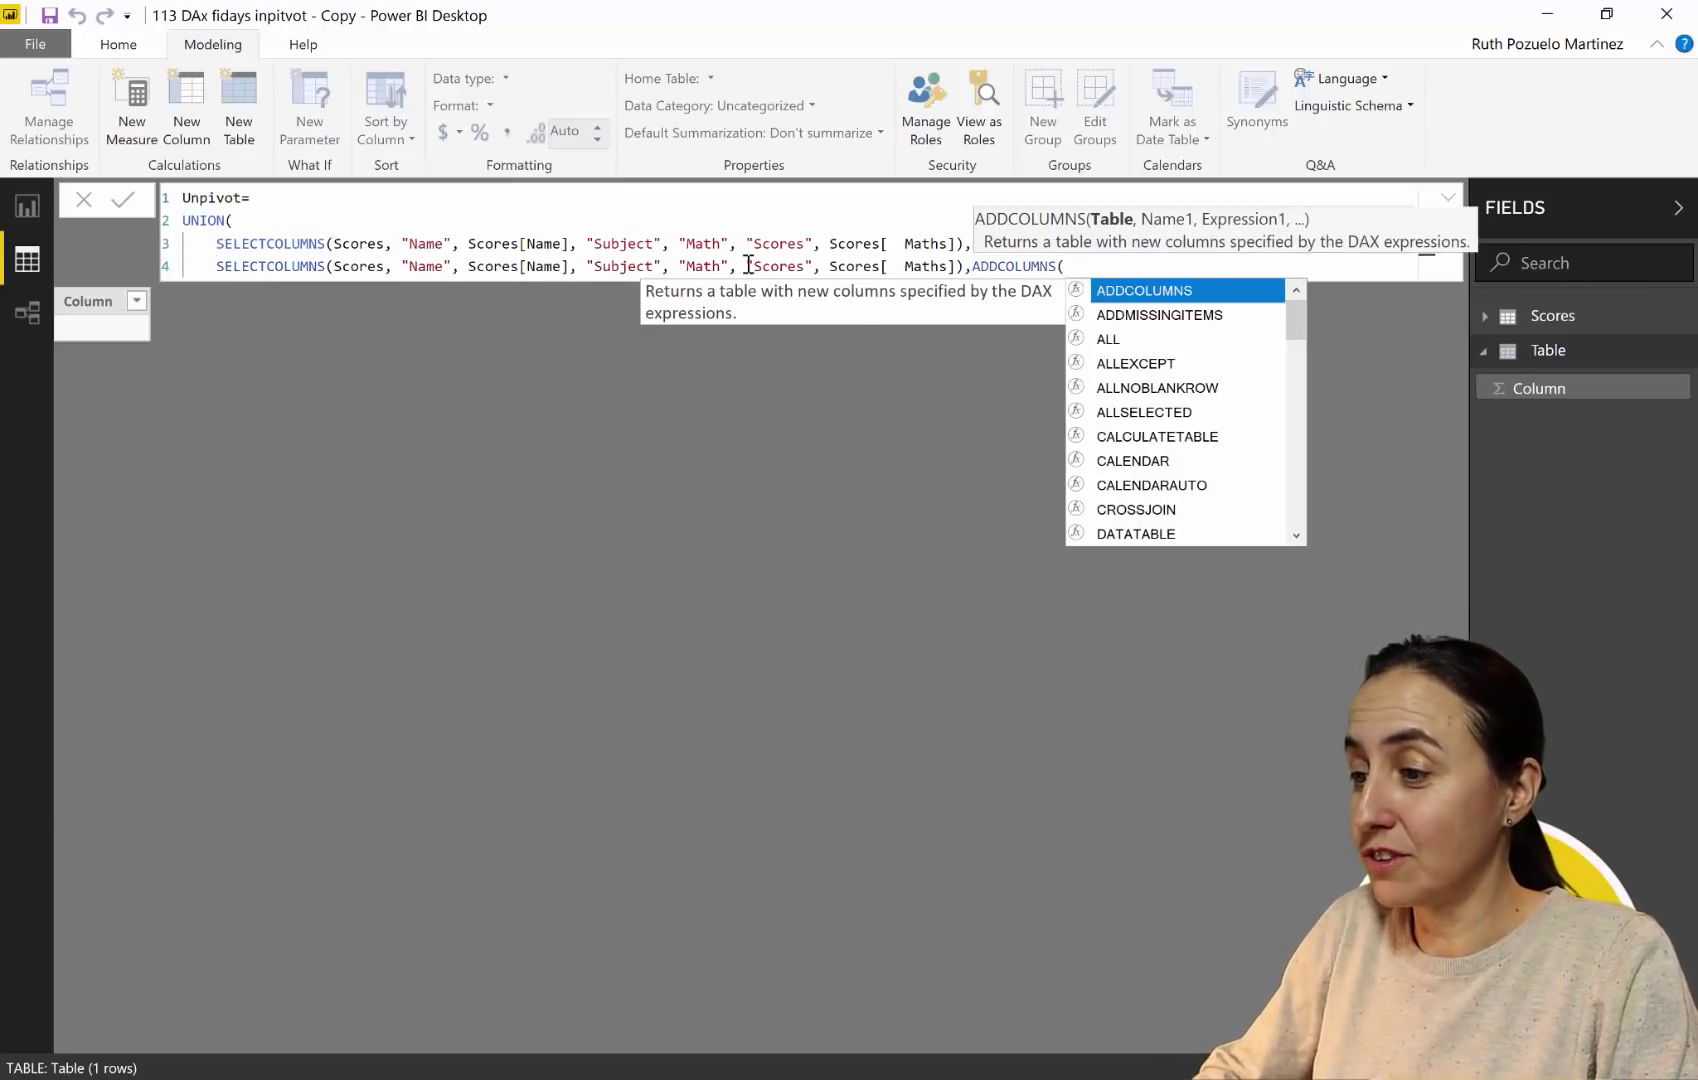
key("BackSpace")
key("BackSpace")
key("BackSpace")
key("BackSpace")
key("BackSpace")
key("BackSpace")
key("BackSpace")
key("BackSpace")
key("BackSpace")
key("BackSpace")
key("BackSpace")
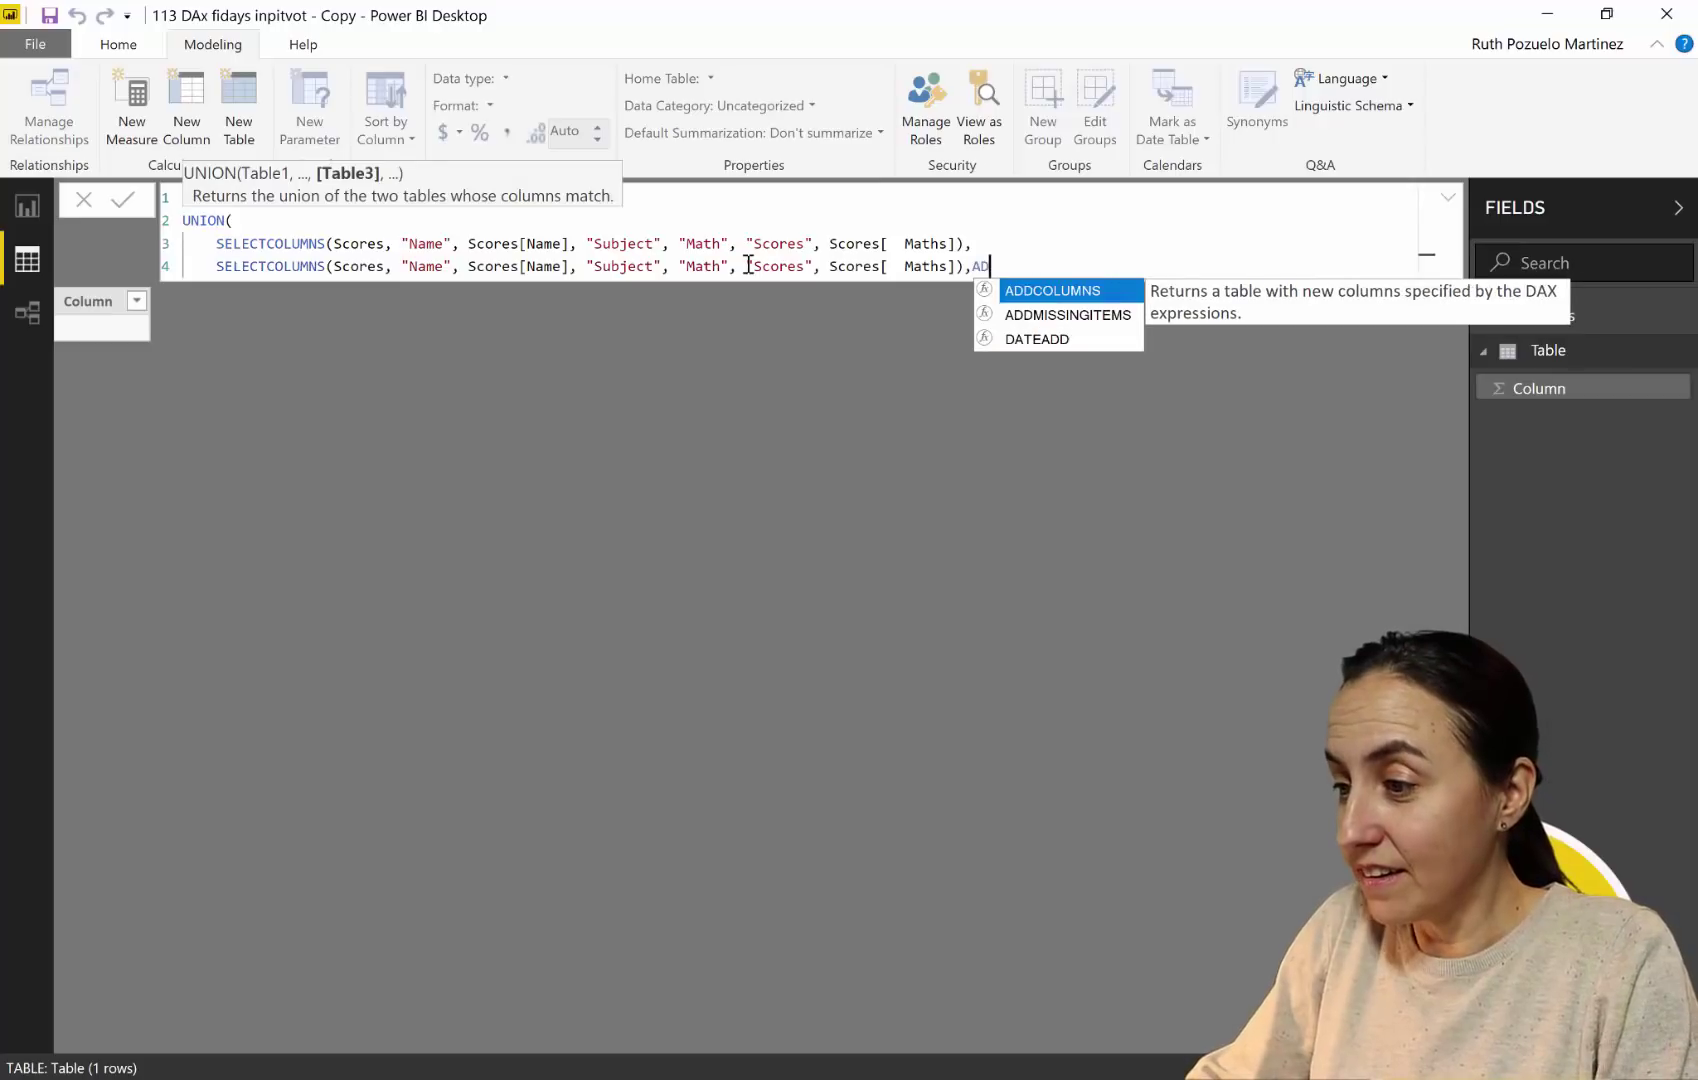
key("shift+Return")
key("ctrl+v")
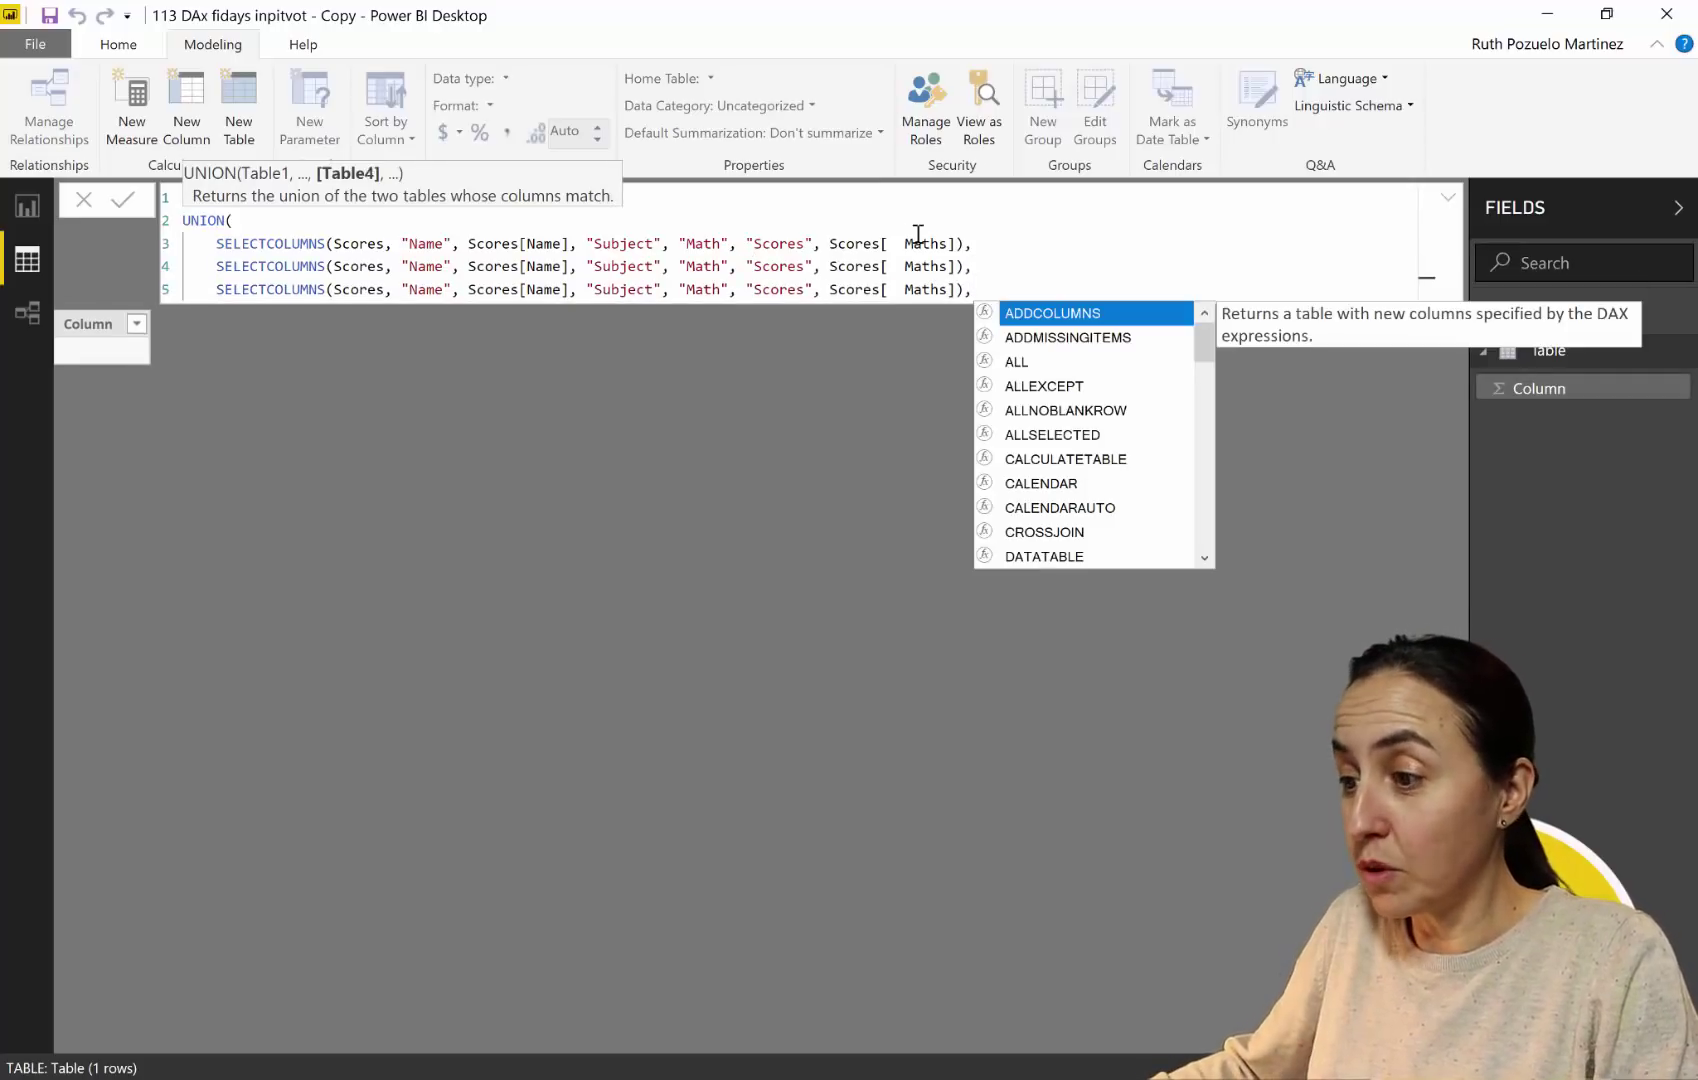
key("Escape")
key("BackSpace")
- Close UNION and switch lines 4 and 5 to the Scores[ English ] and Scores[ Science] columns
type(")")
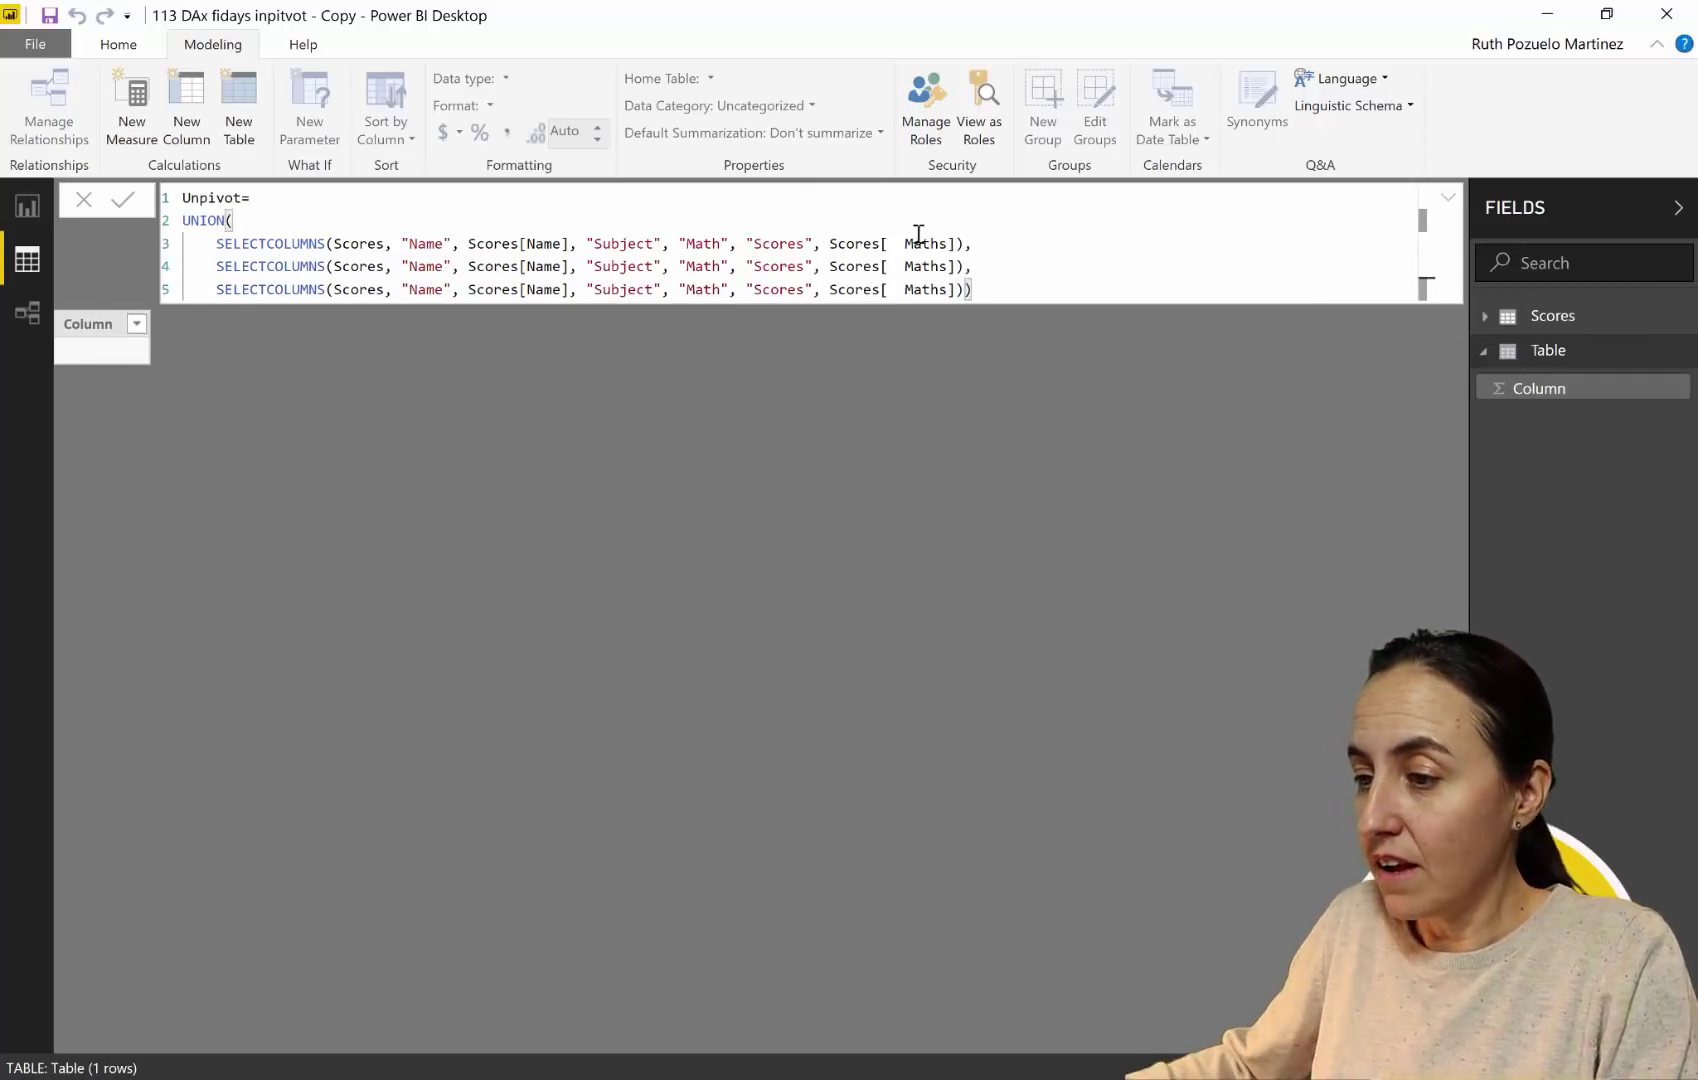
double_click(700, 266)
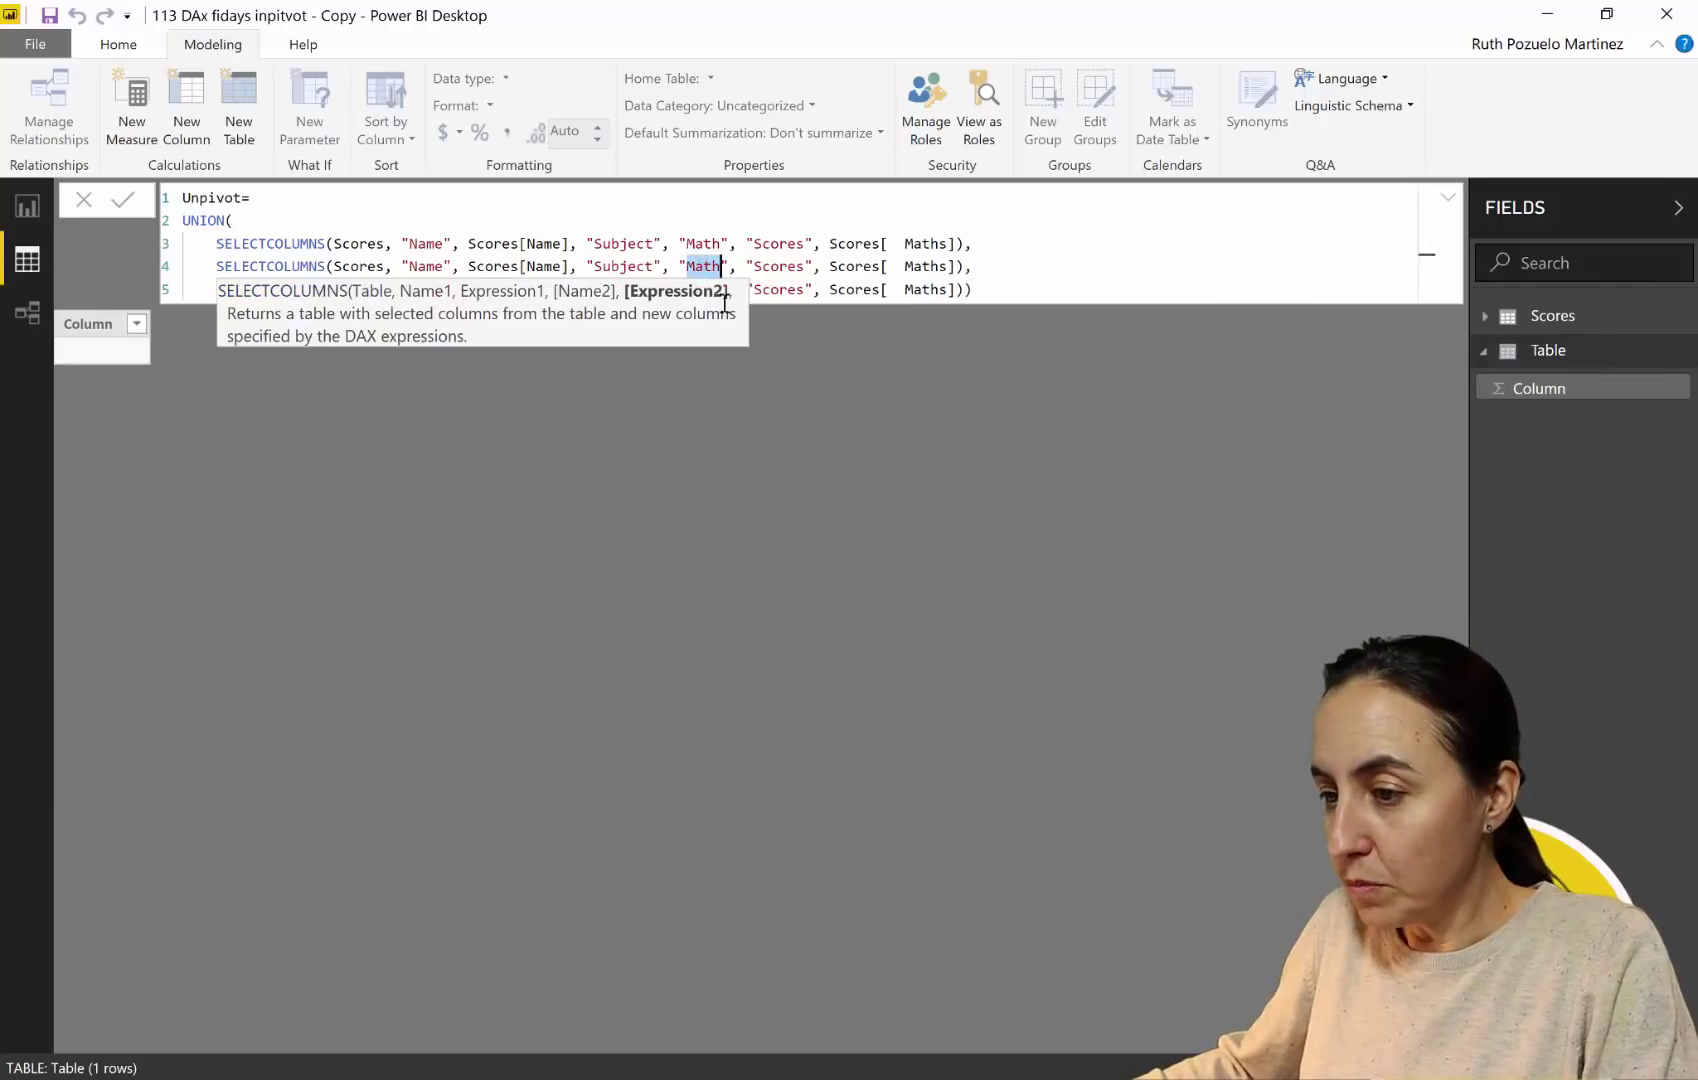
double_click(906, 266)
key("BackSpace")
key("BackSpace")
key("BackSpace")
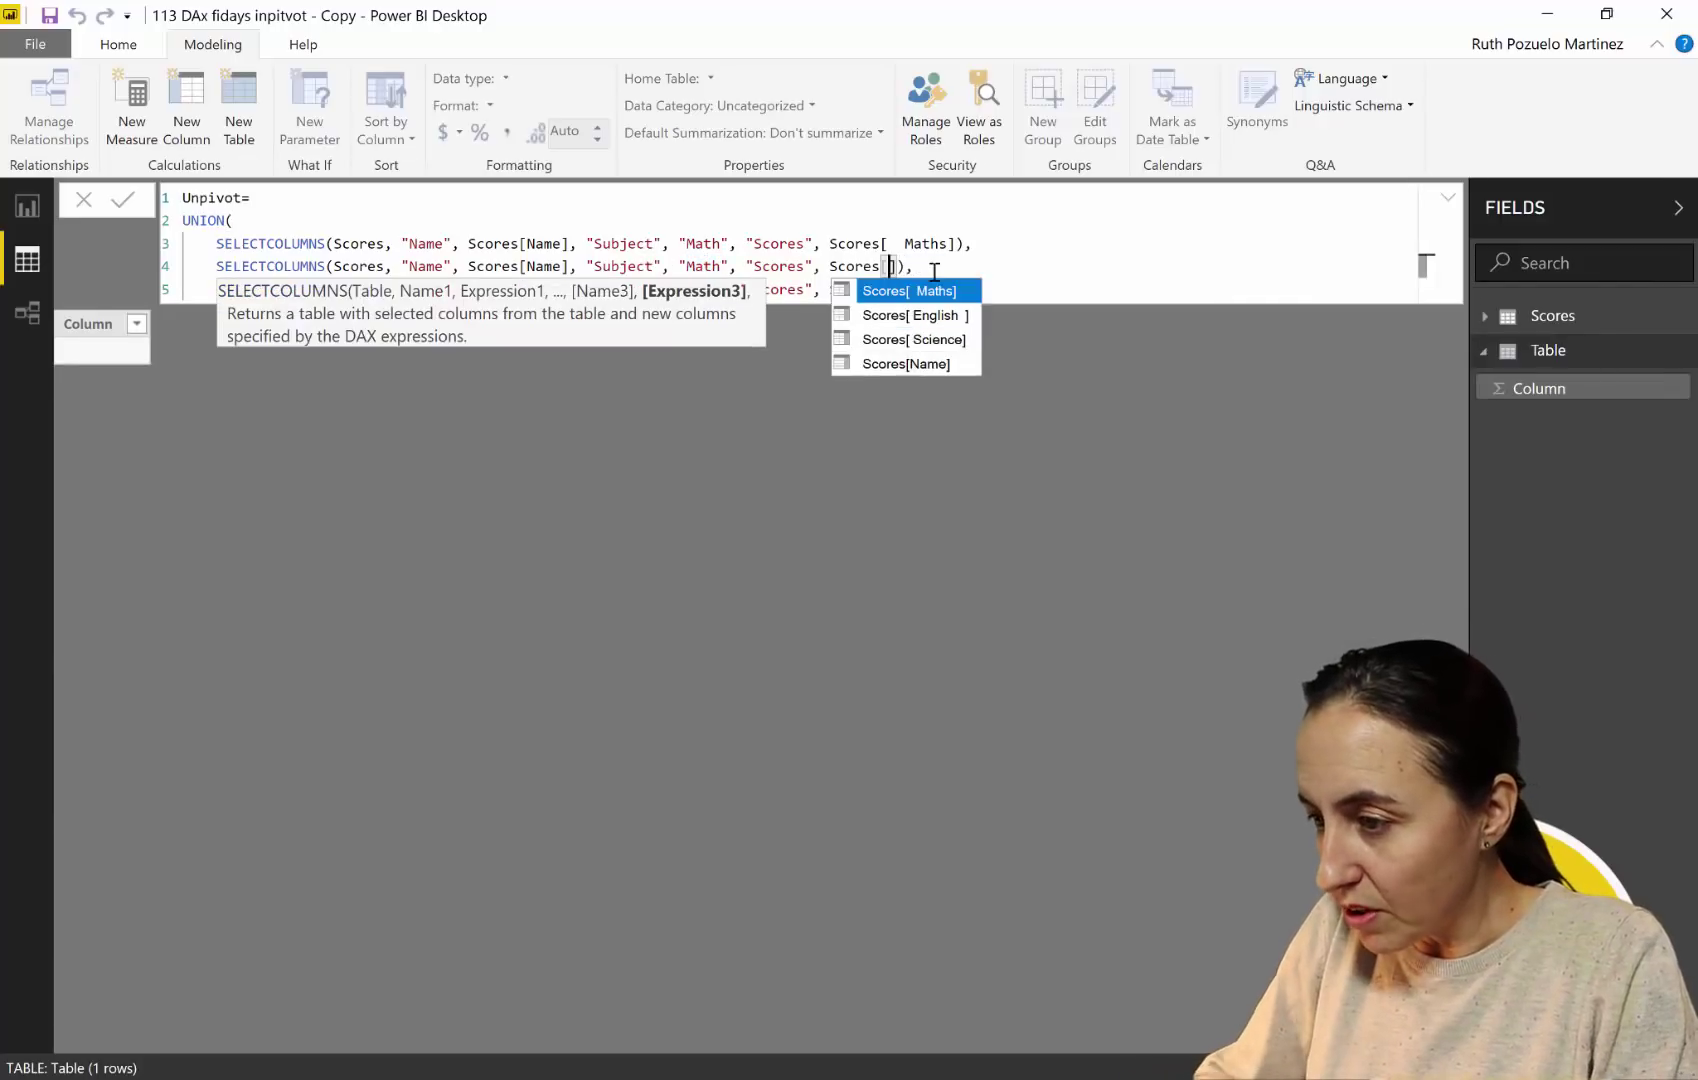
key("Down")
key("Tab")
key("ctrl+End")
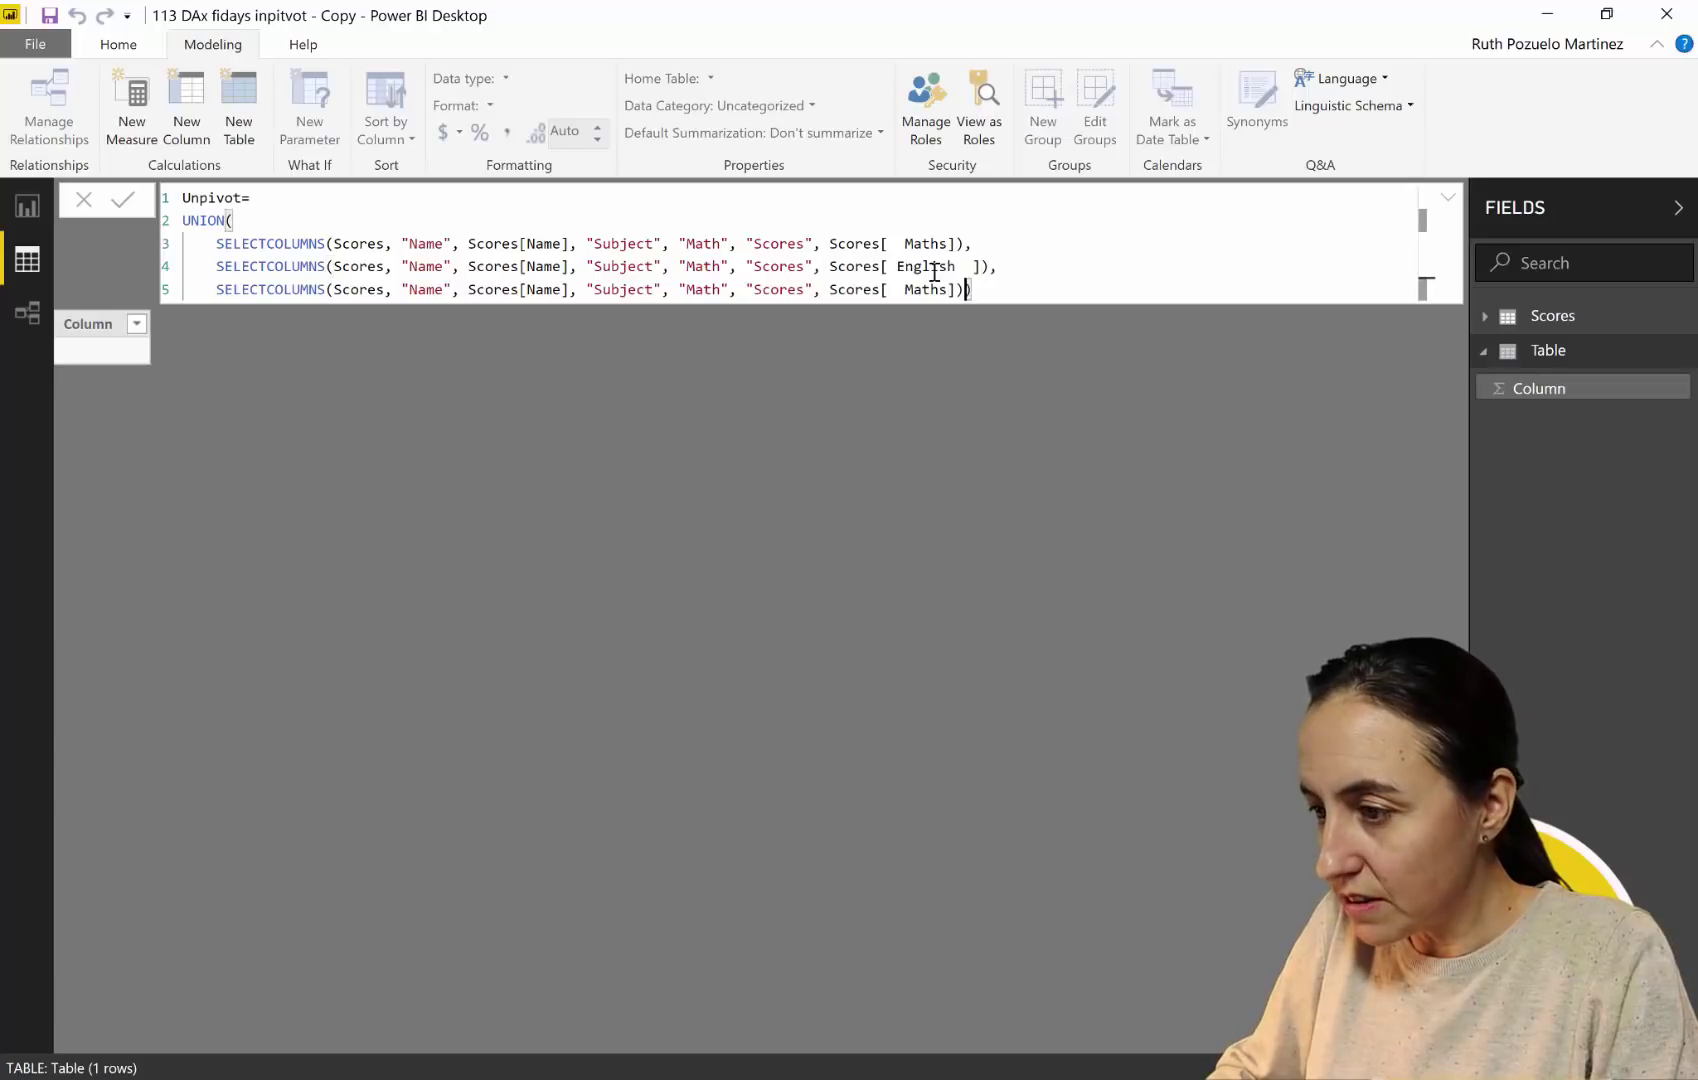
key("Left")
key("Left")
key("Left")
key("Left")
key("BackSpace")
key("BackSpace")
key("BackSpace")
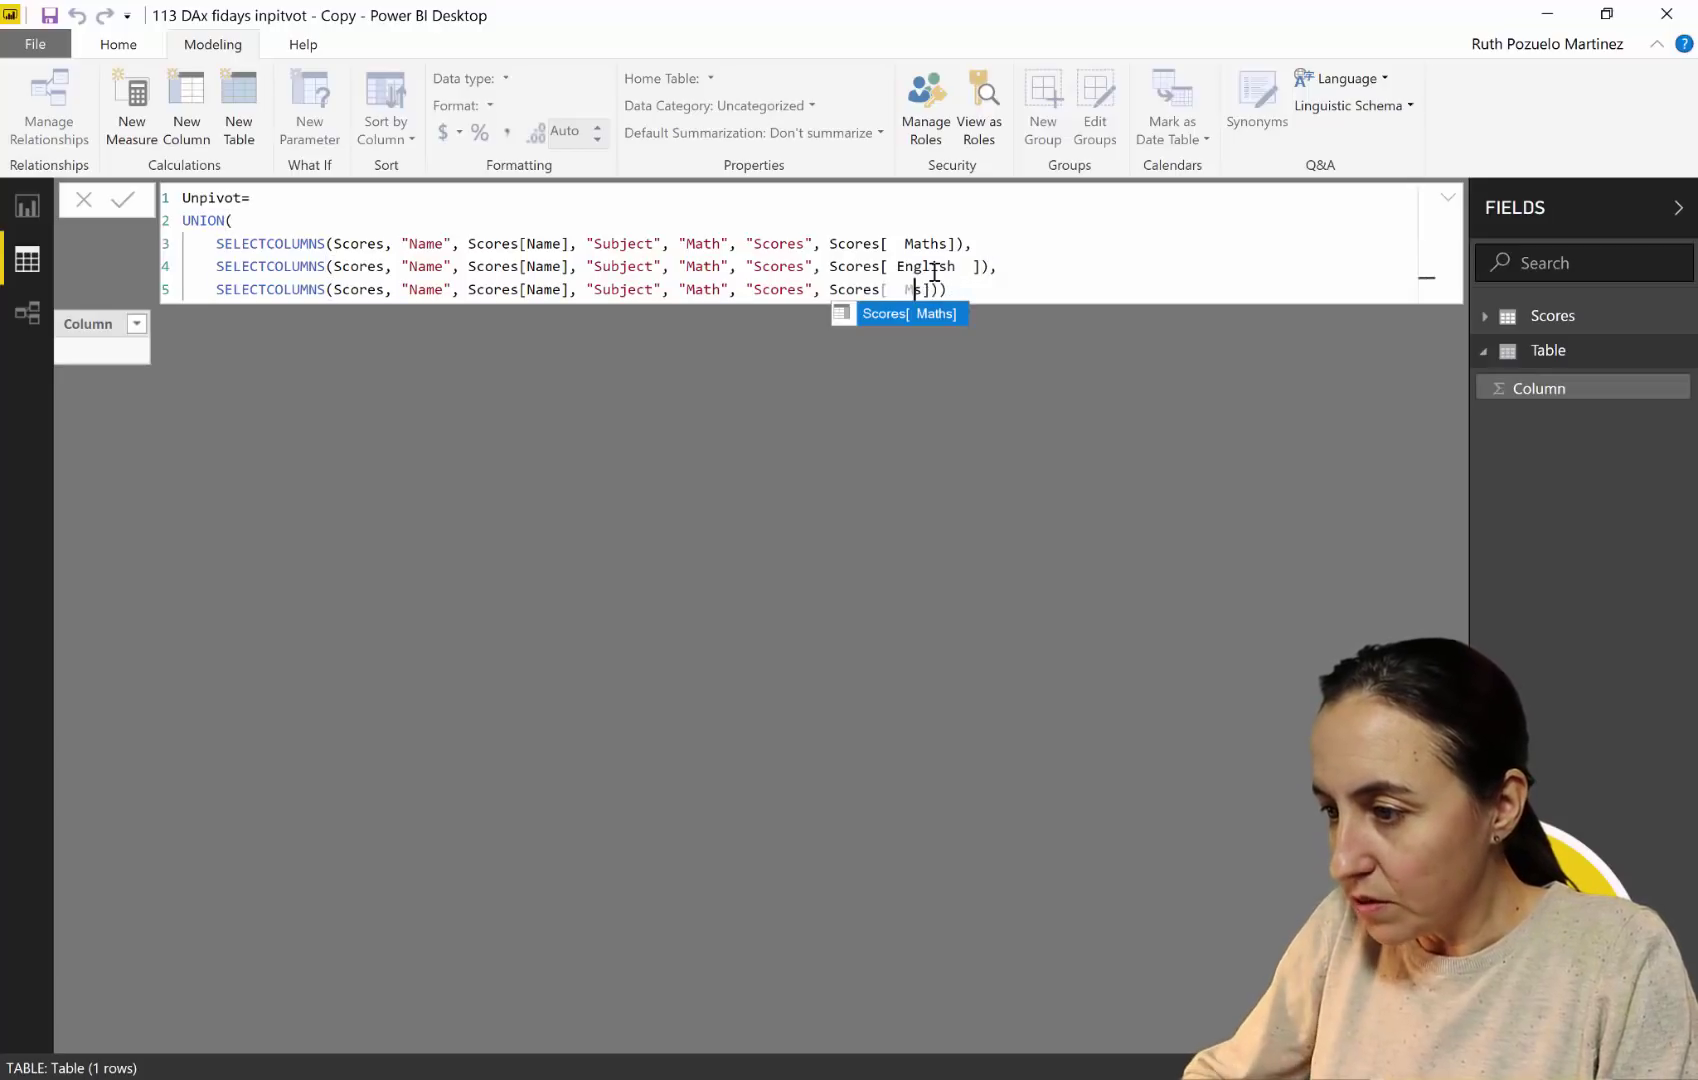
key("BackSpace")
key("Down")
key("Down")
key("Tab")
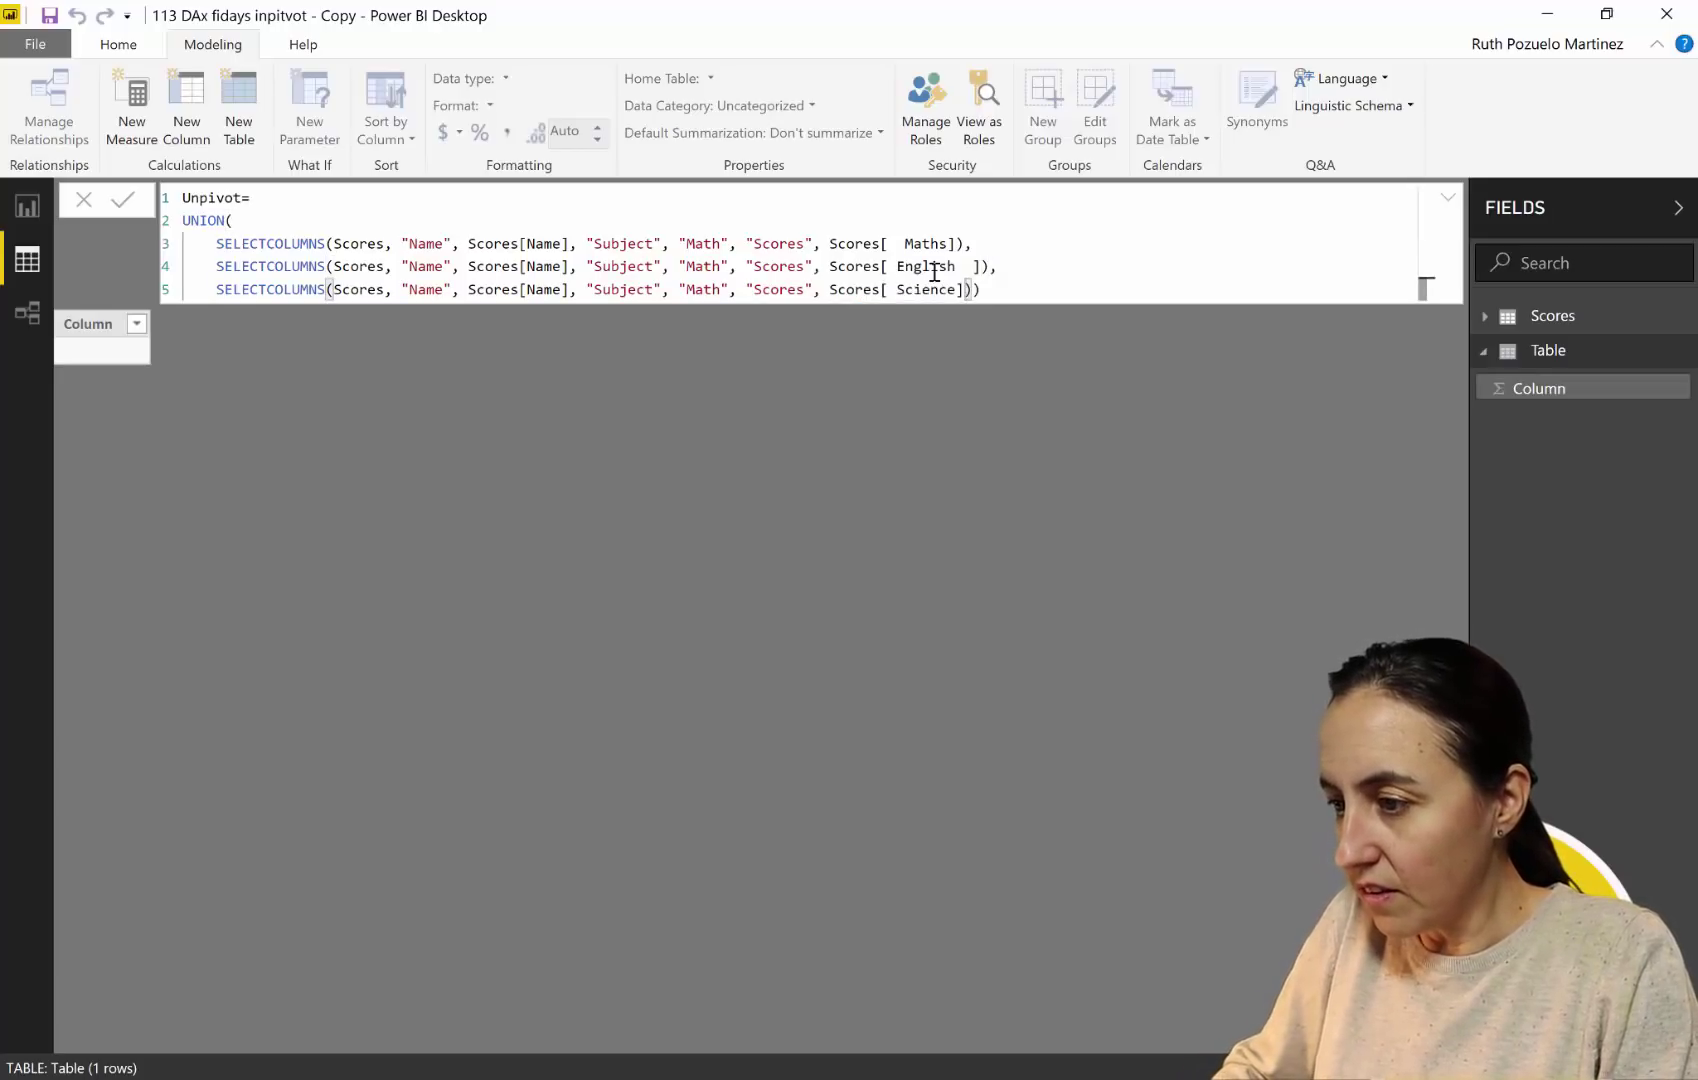
- Relabel lines 4 and 5 as "English" and "Science" and commit the Unpivot formula
double_click(775, 266)
type("Sco")
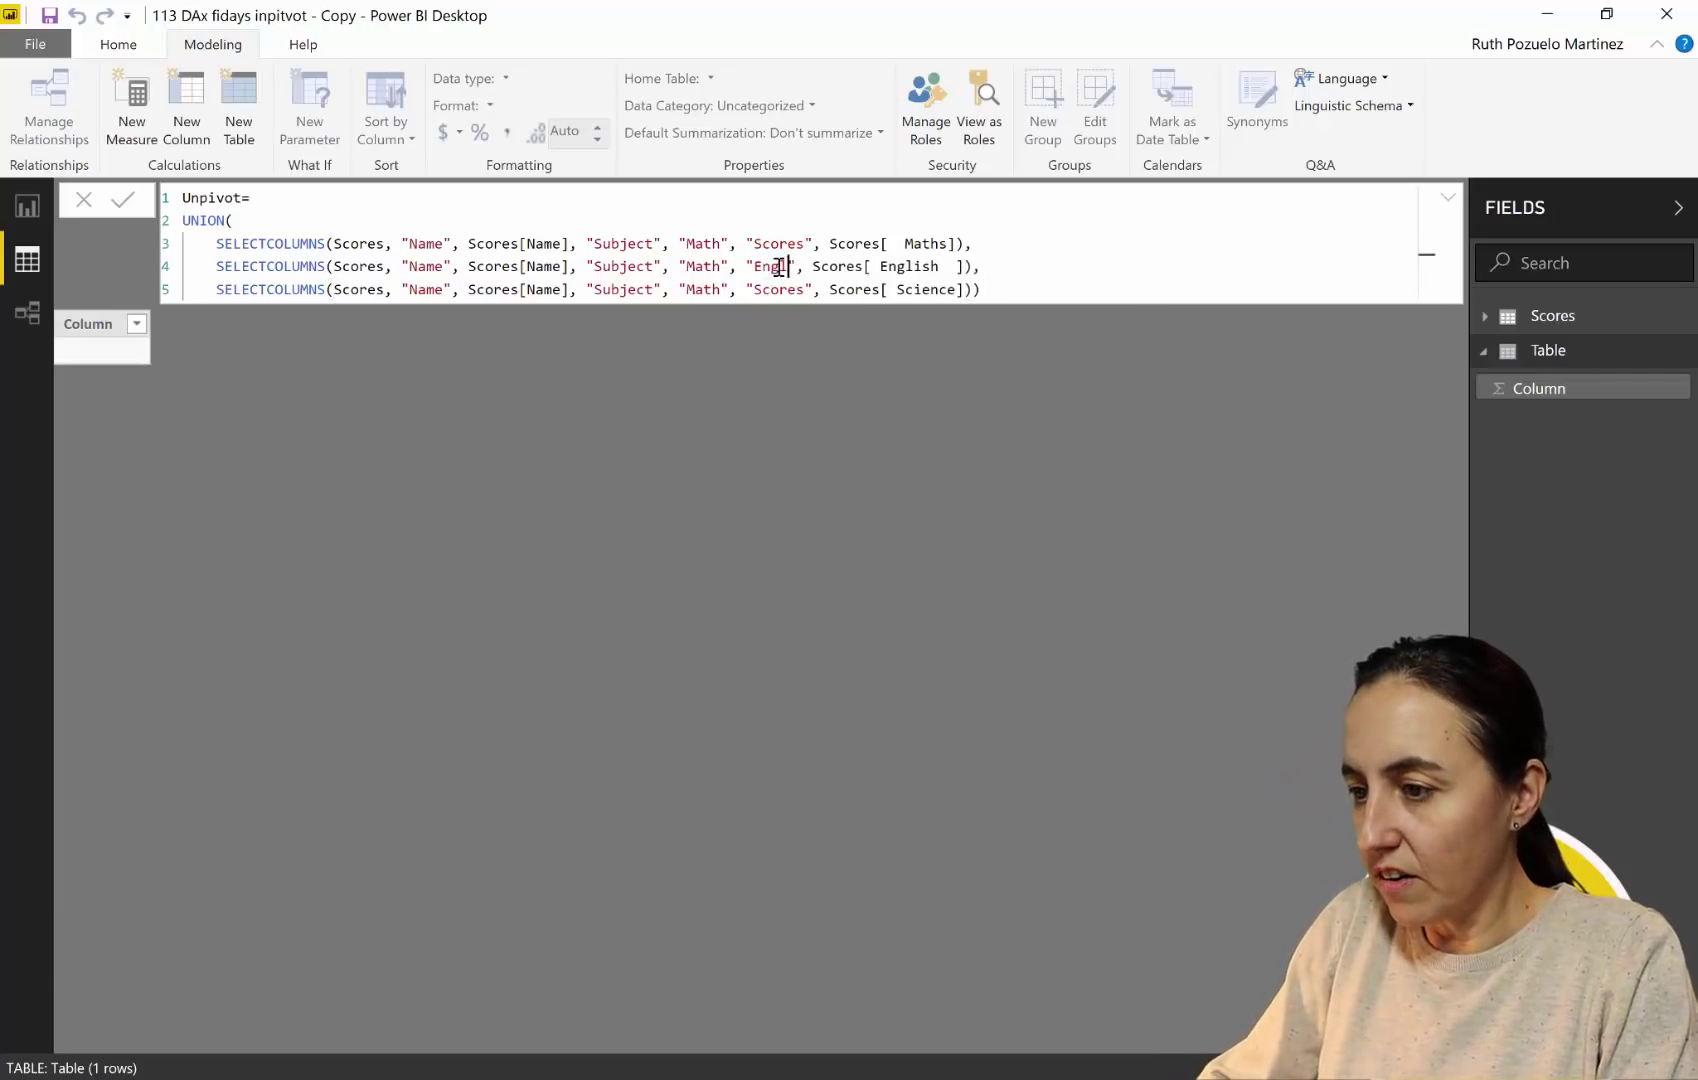
key("BackSpace")
key("BackSpace")
type("cores")
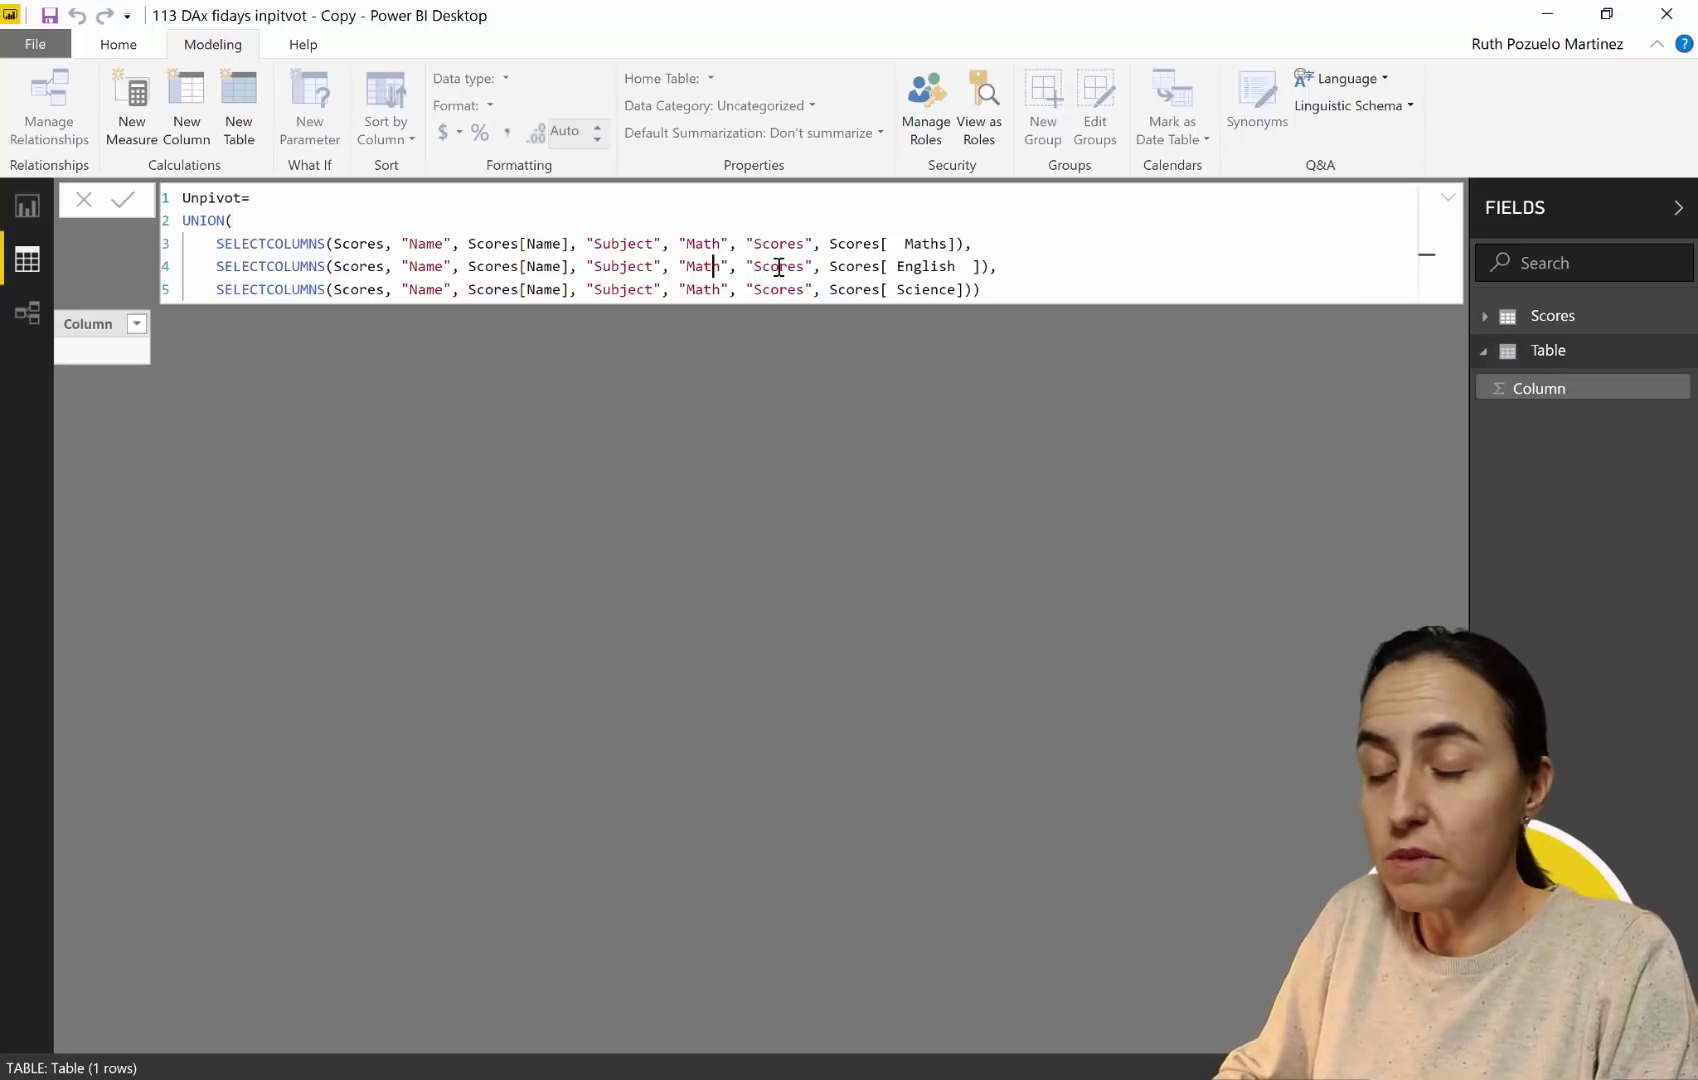
double_click(705, 266)
type("Sc")
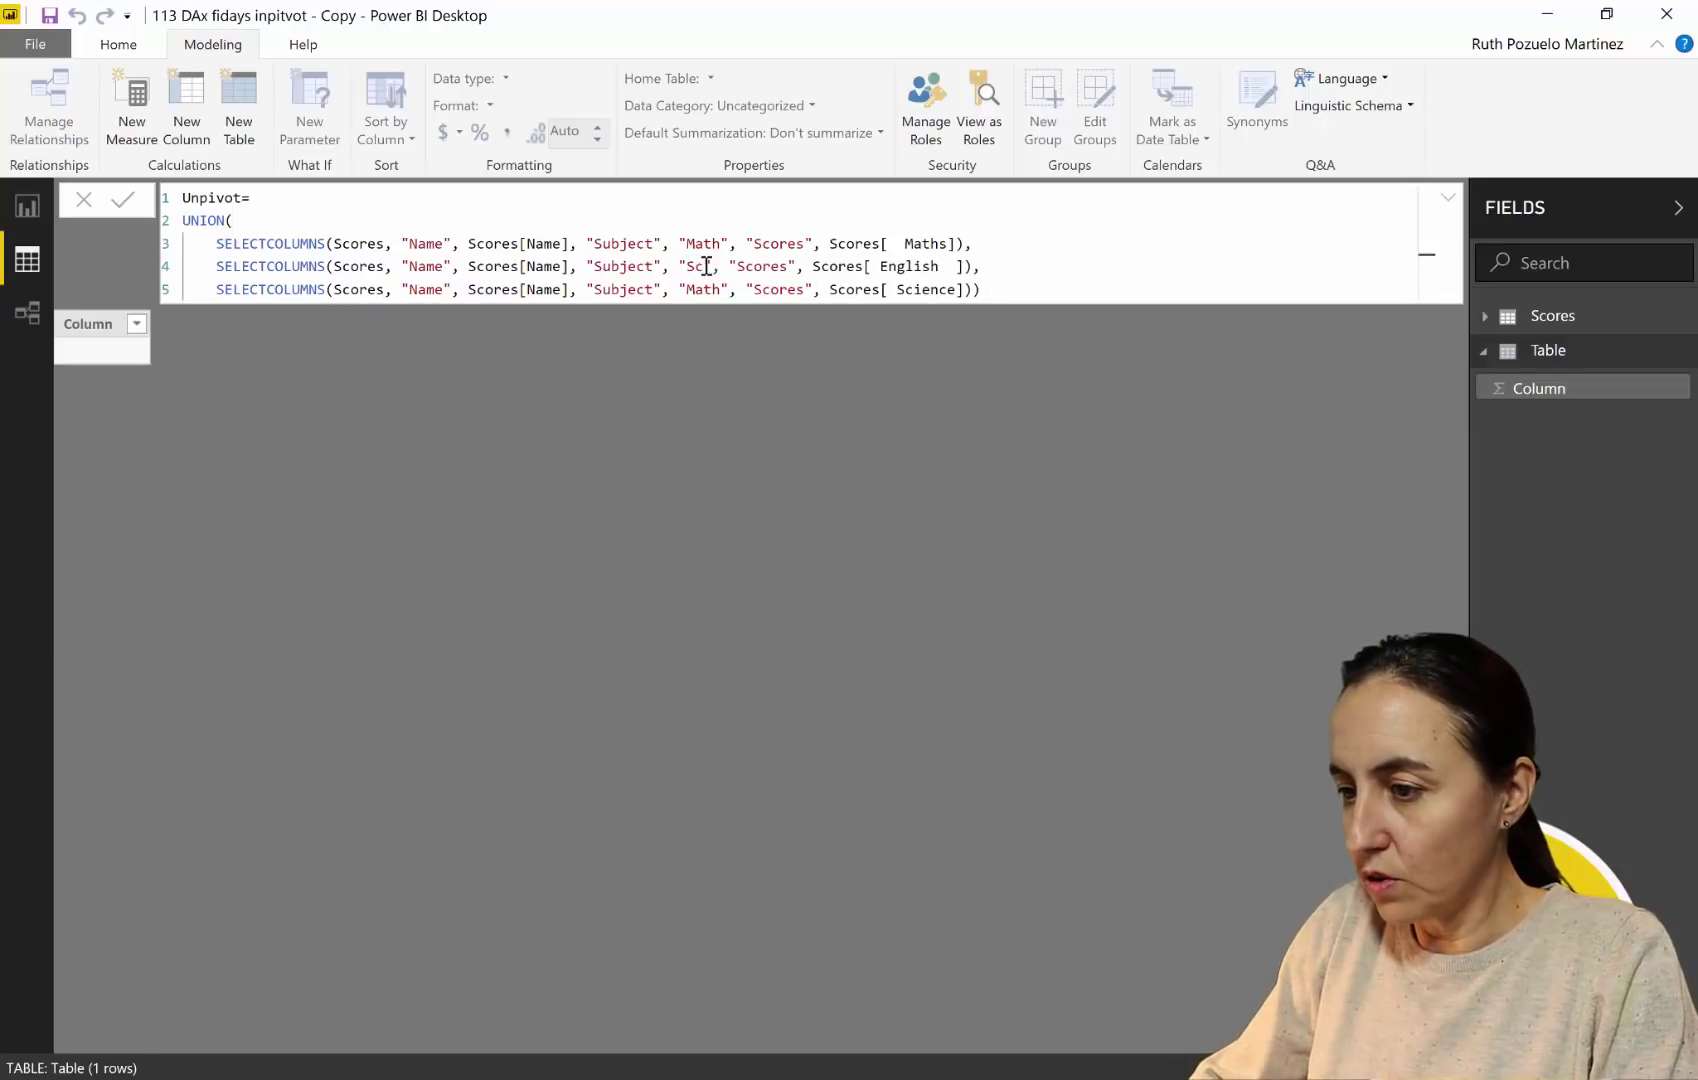
key("BackSpace")
key("BackSpace")
type("English")
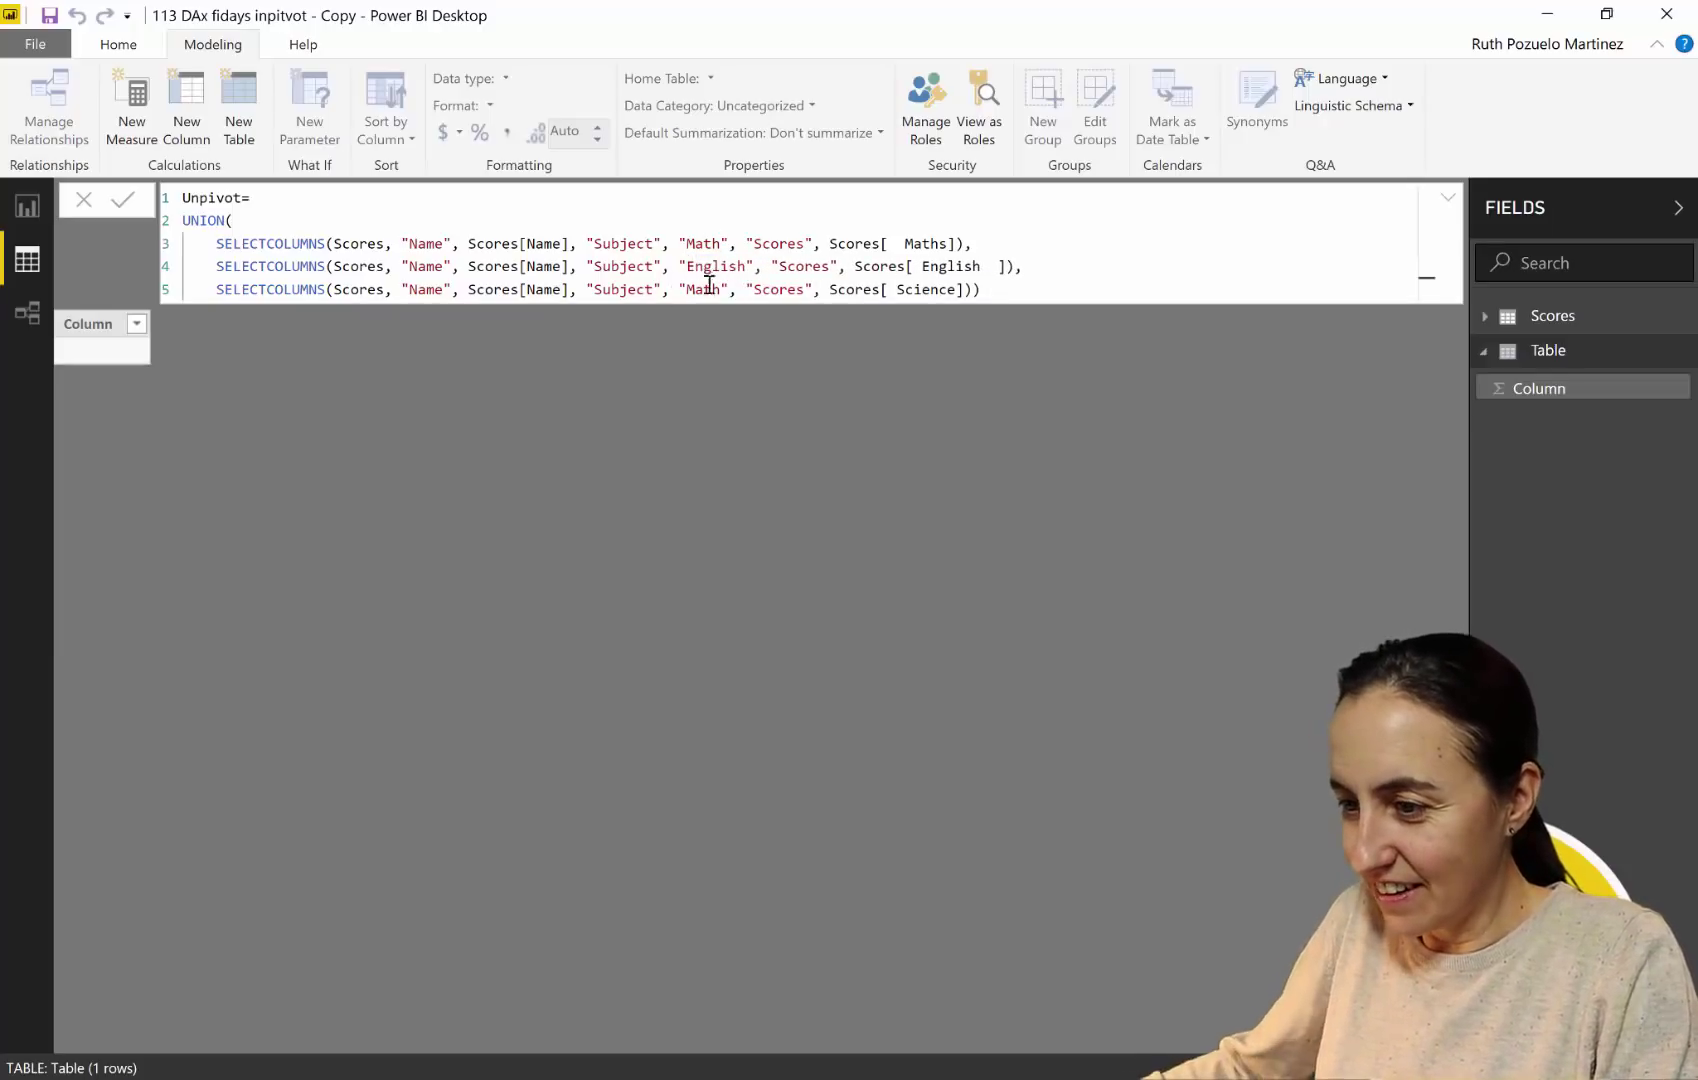
double_click(705, 289)
type("Science")
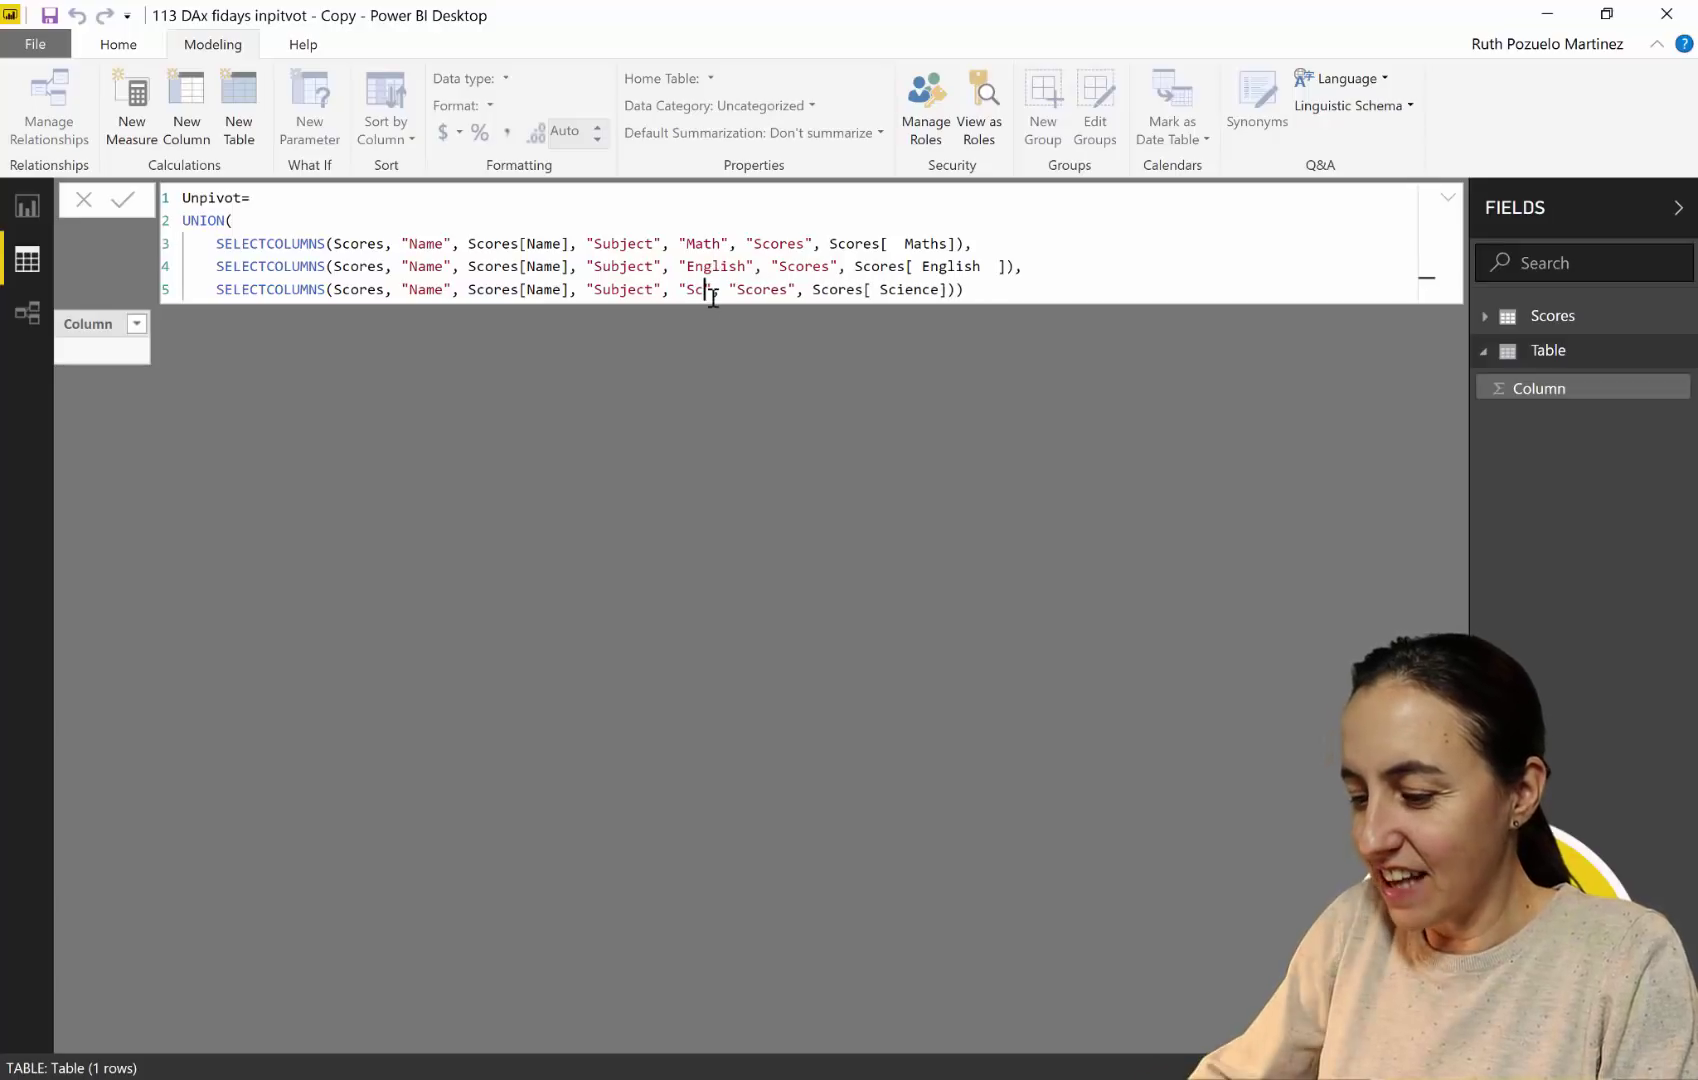
key("Return")
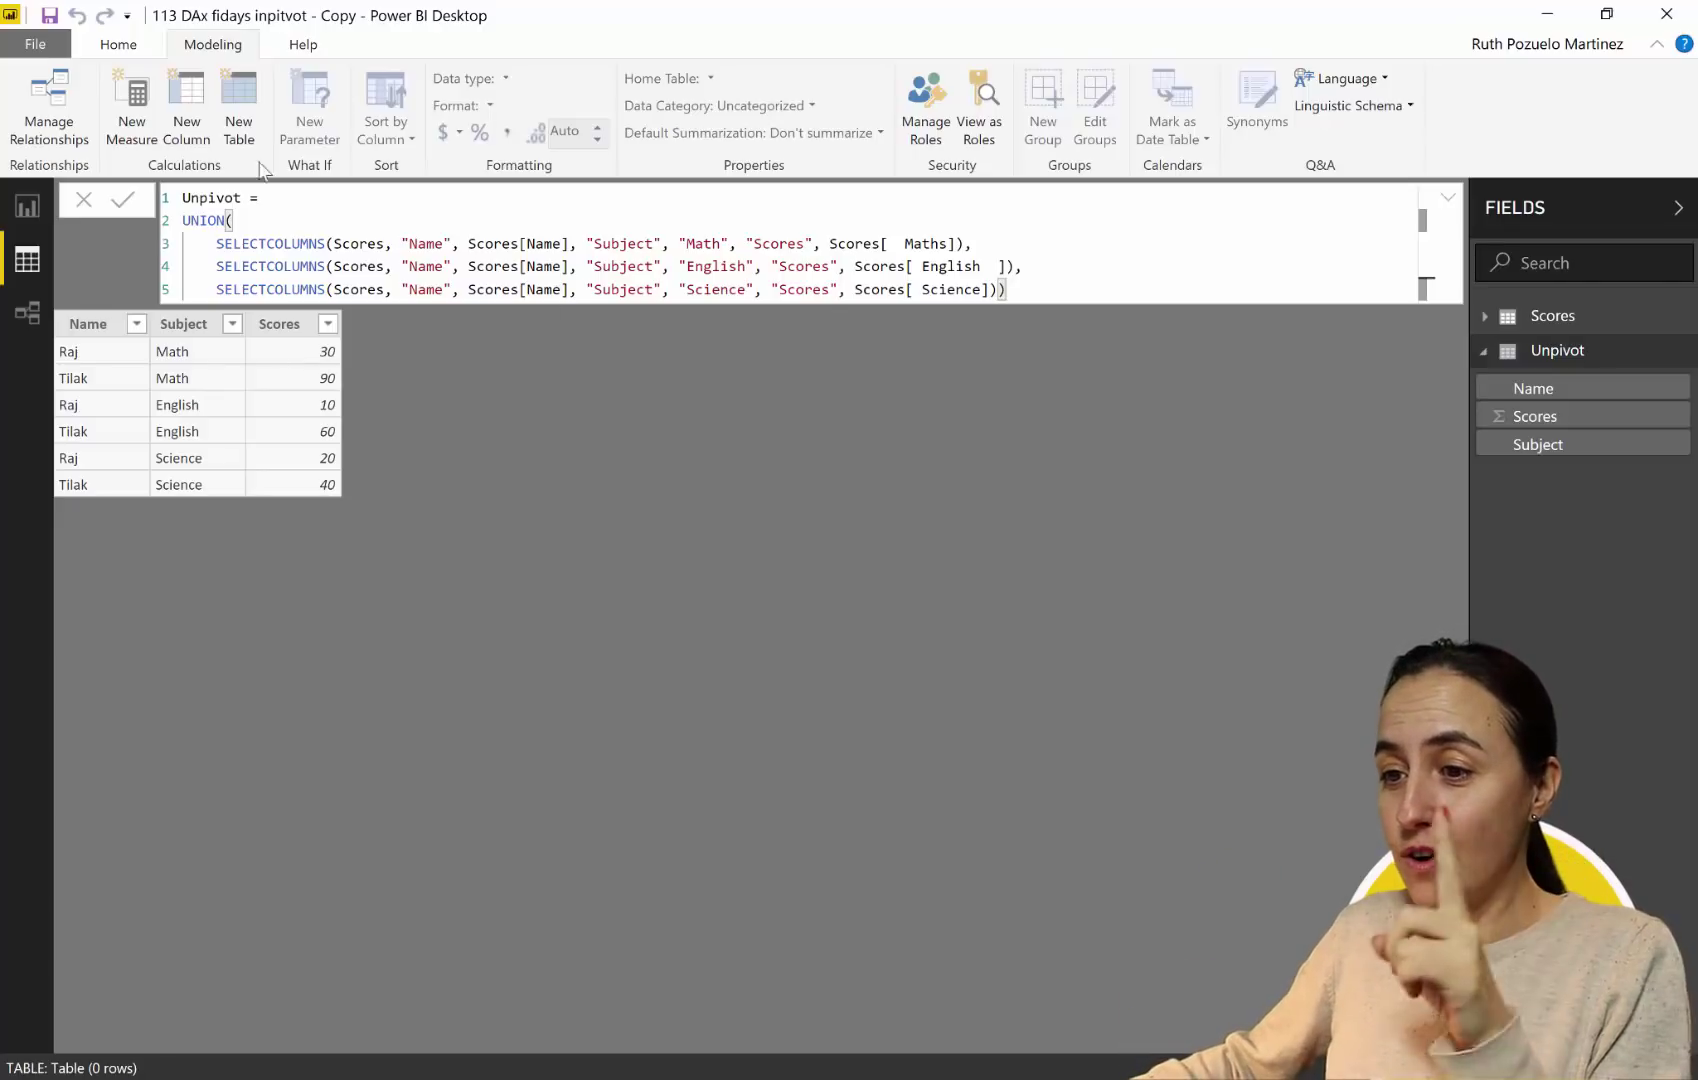
- Review the six Name/Subject/Scores rows for Raj and Tilak across Math, English and Science
left_click(118, 44)
- In Power Query, replace the wrong unpivot step with Unpivot Other Columns, keeping Name
left_click(396, 105)
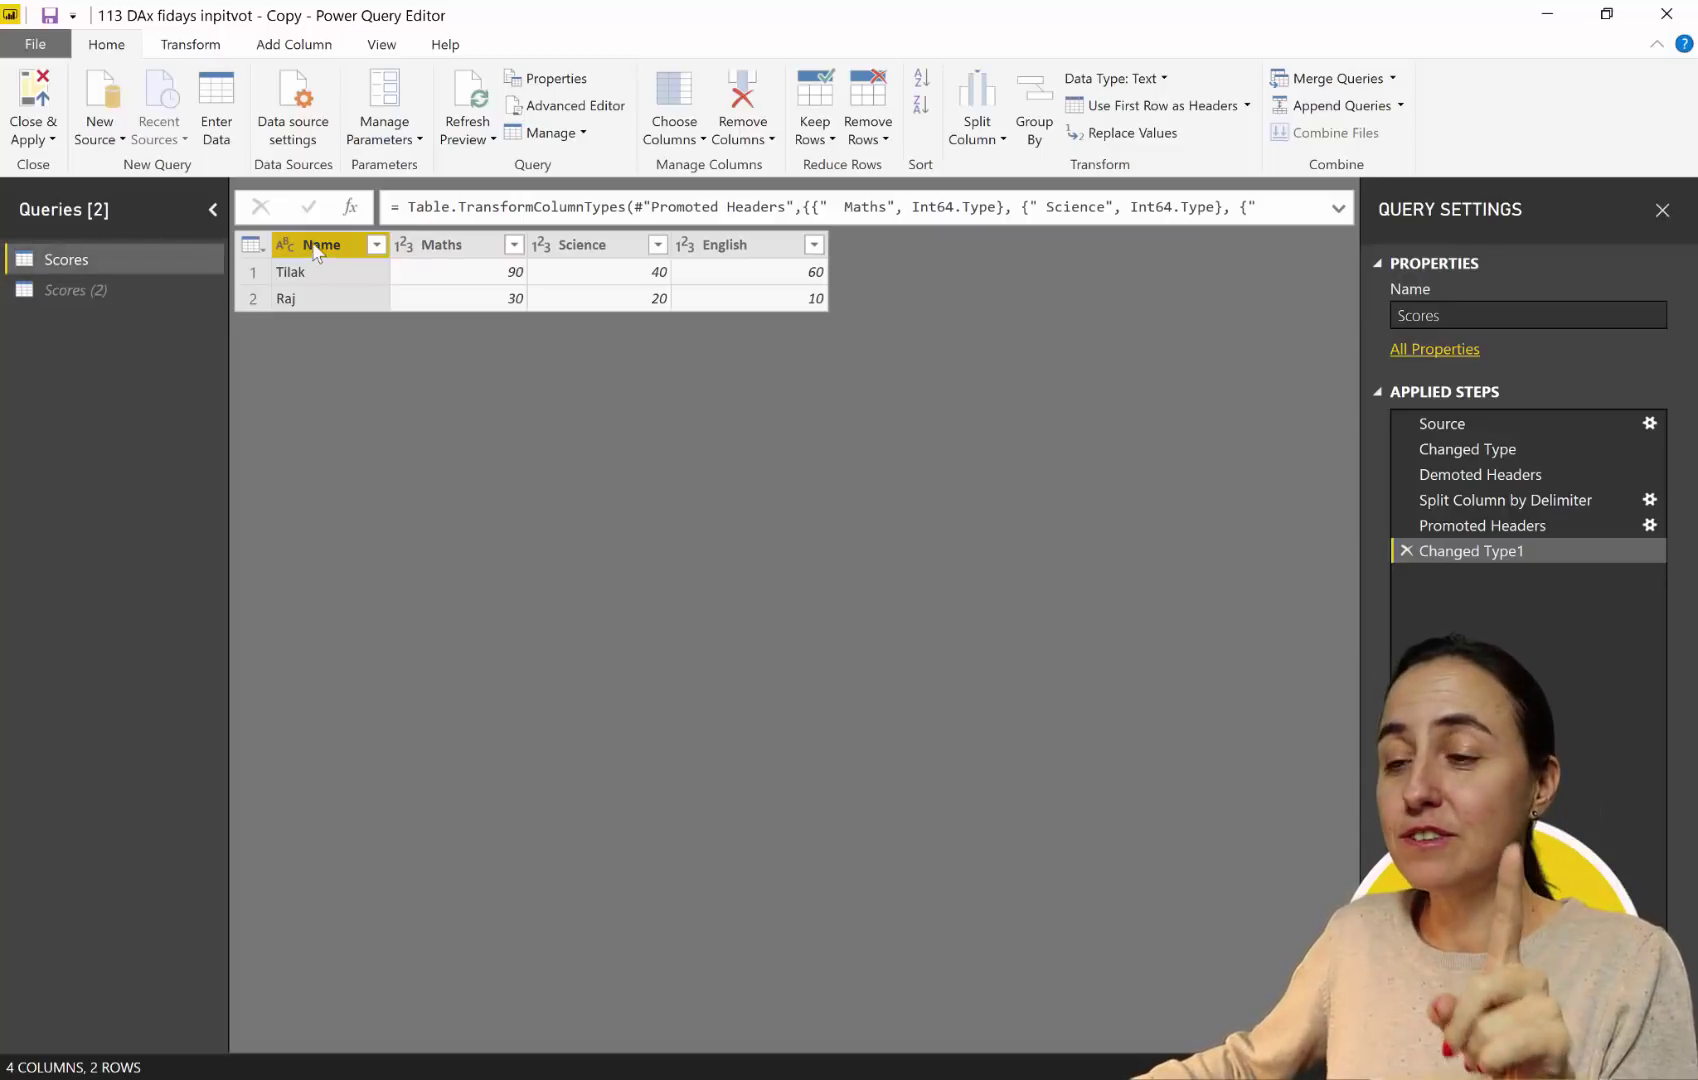
left_click(203, 52)
left_click(665, 78)
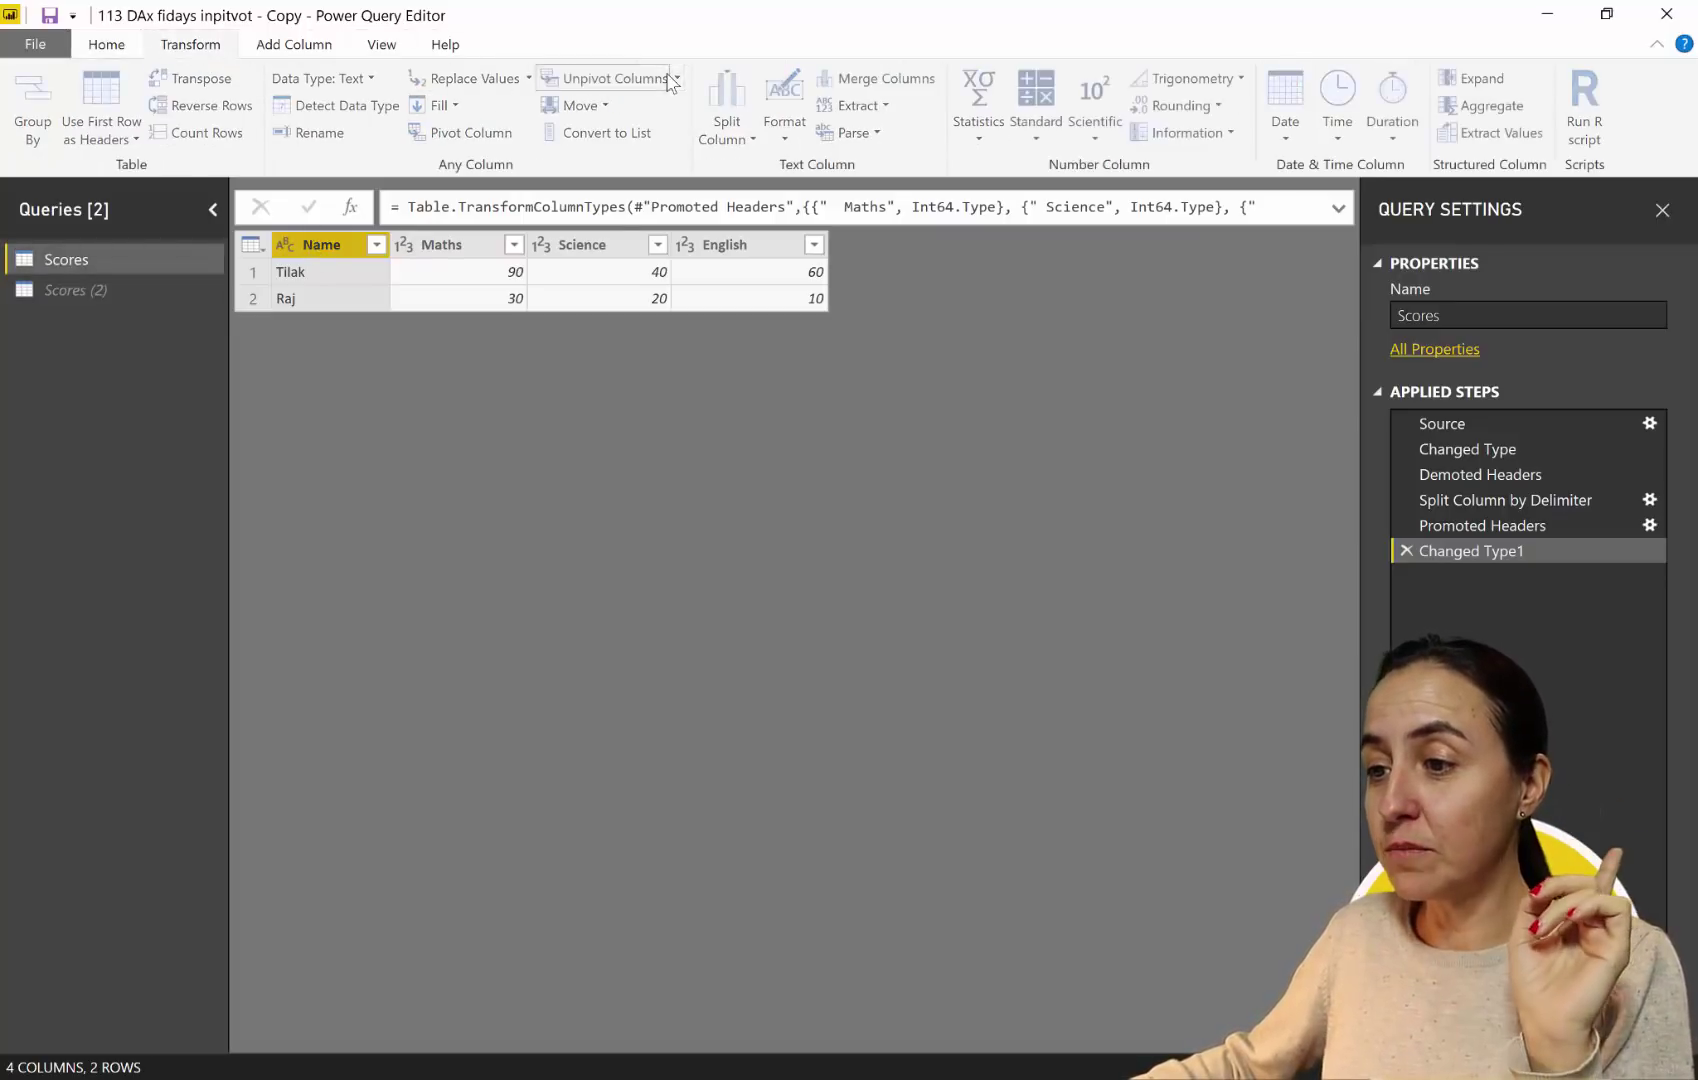
left_click(1406, 576)
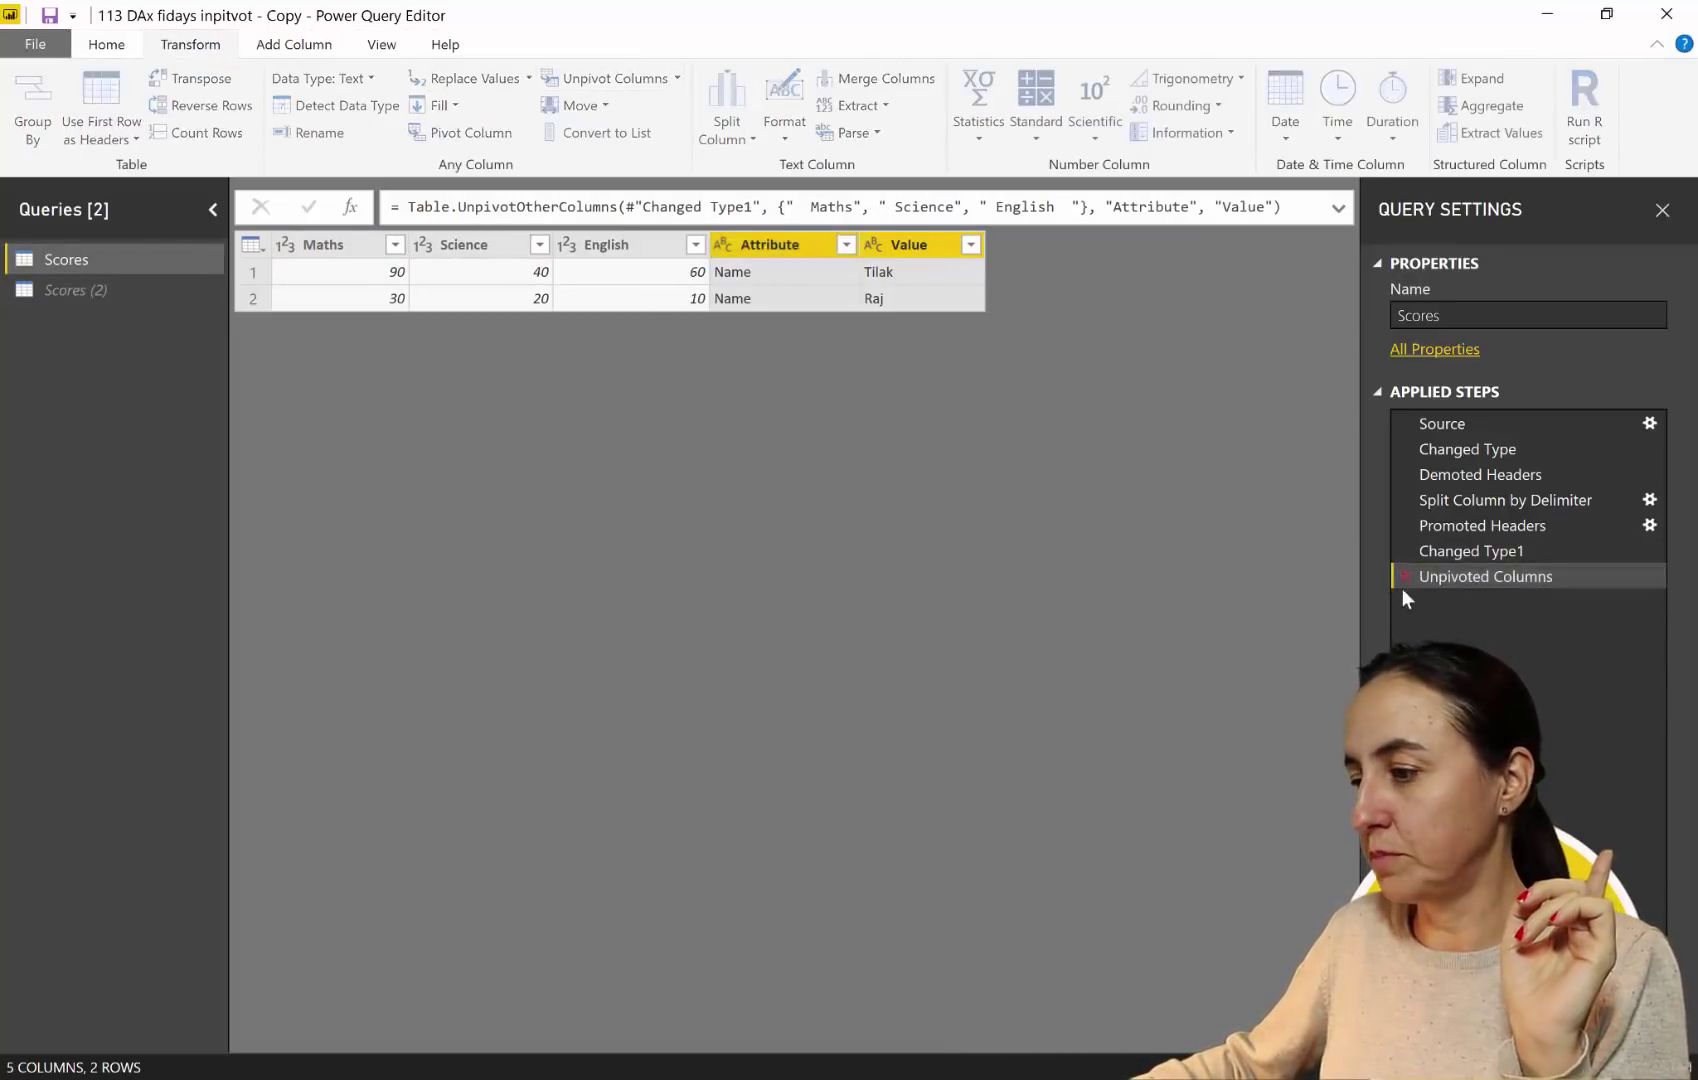
left_click(677, 78)
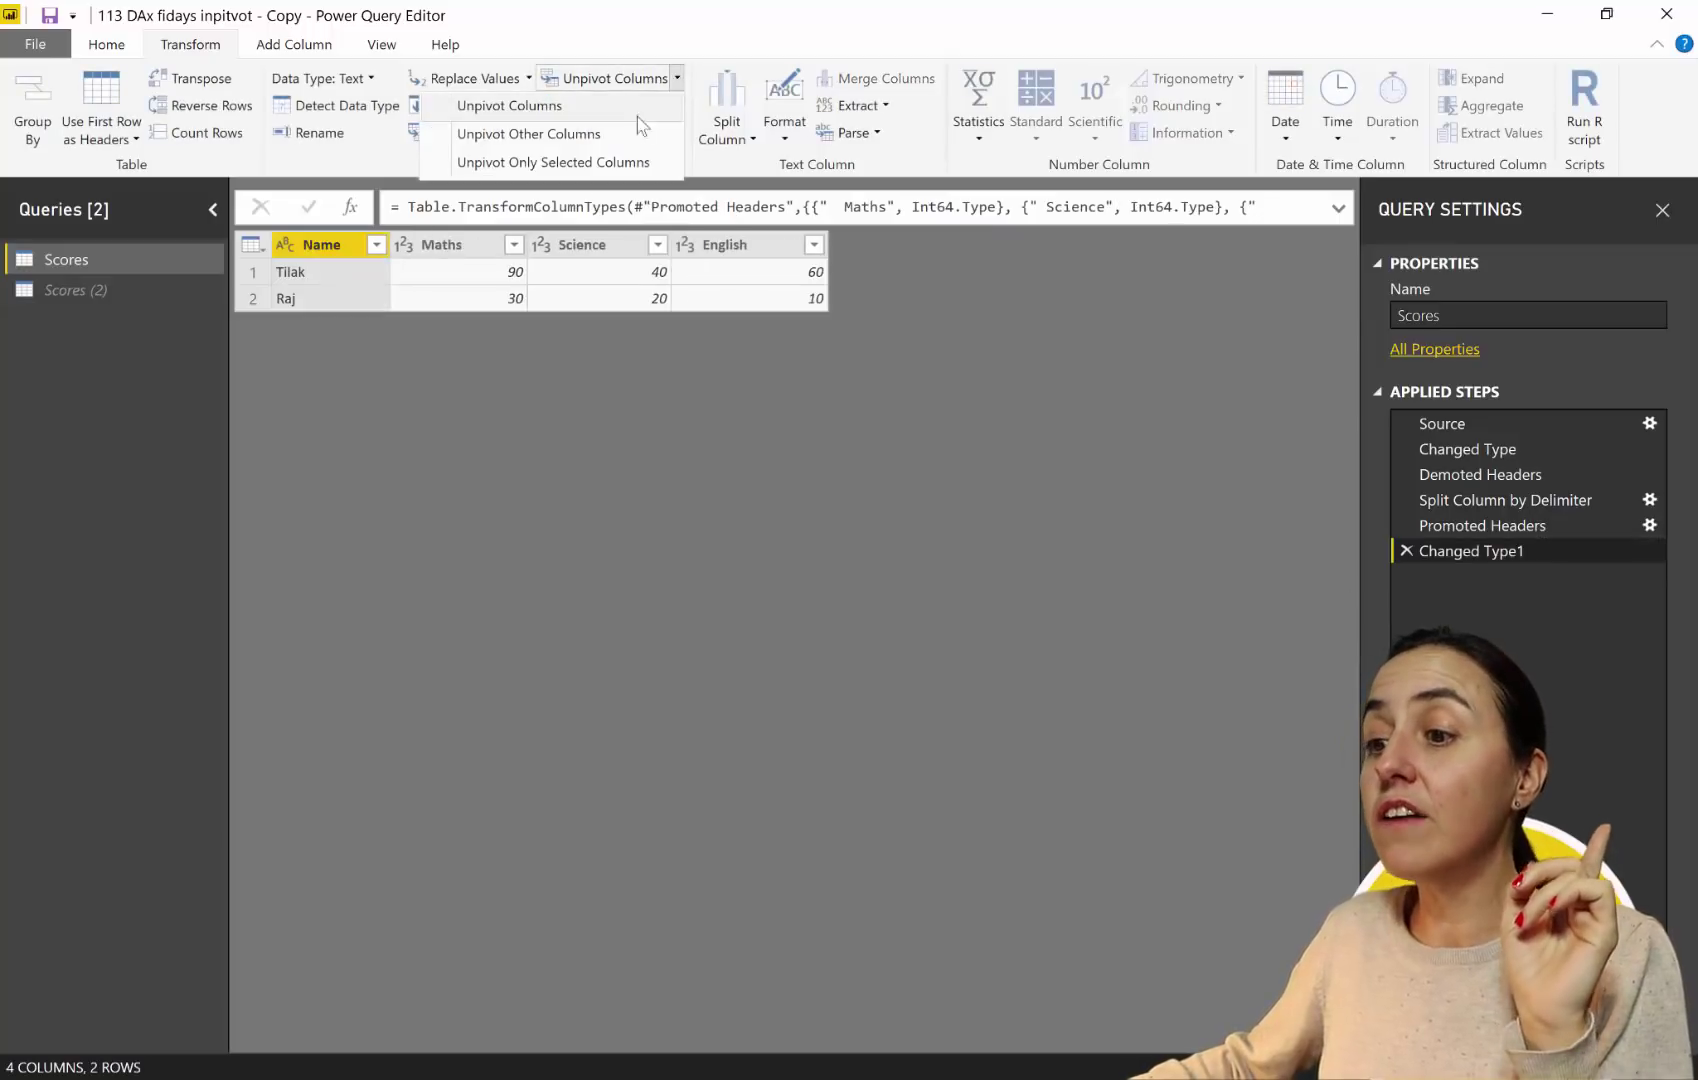
left_click(620, 136)
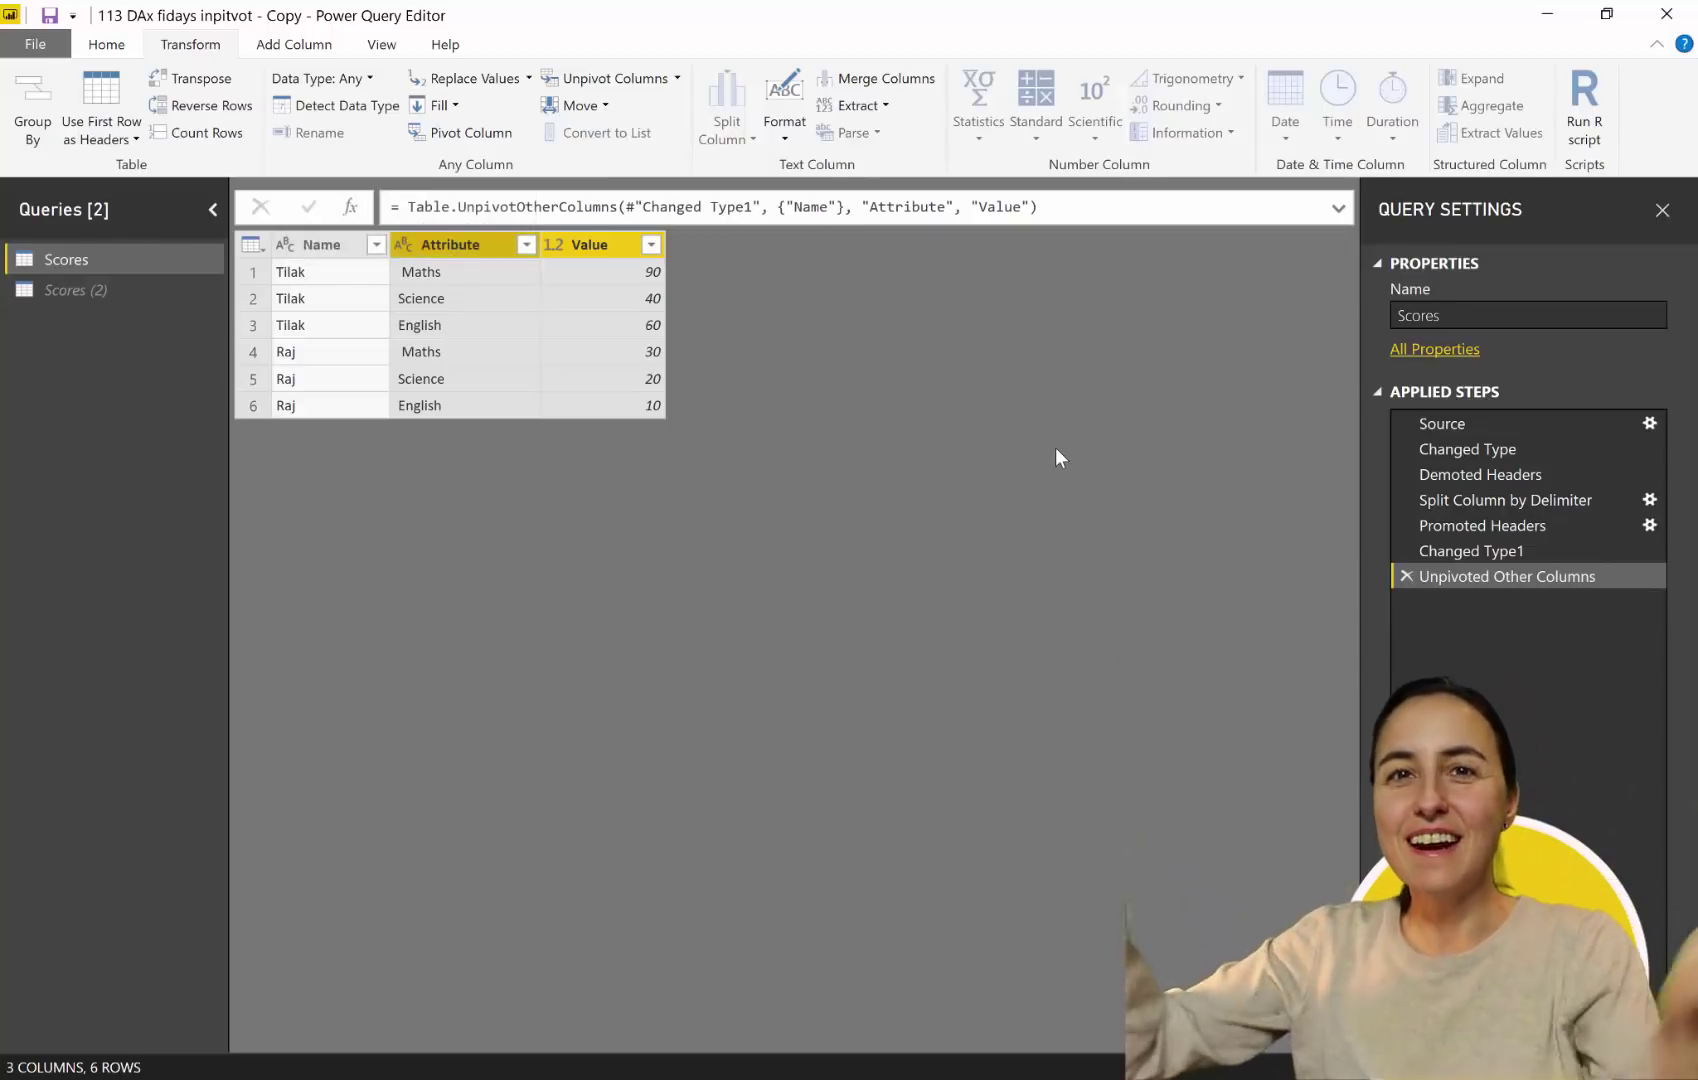
- Rename the unpivoted Attribute and Value columns to Subject and Score in the formula bar
double_click(921, 207)
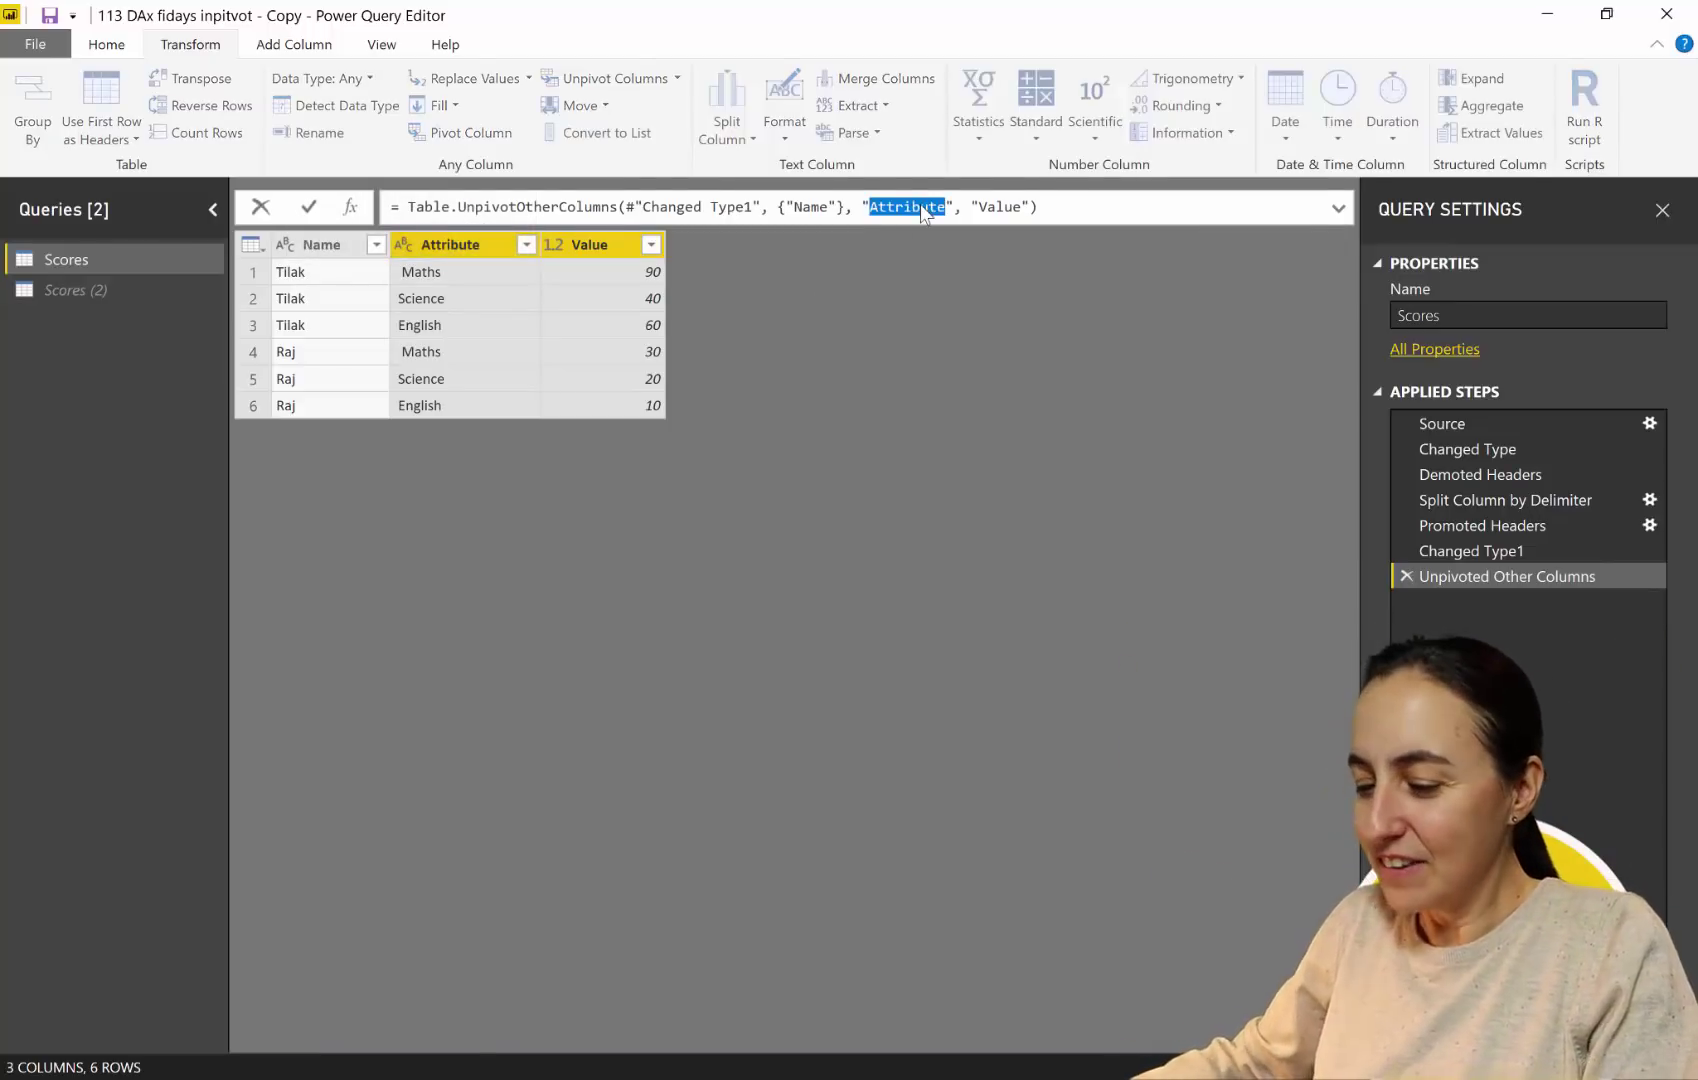
type("Subject")
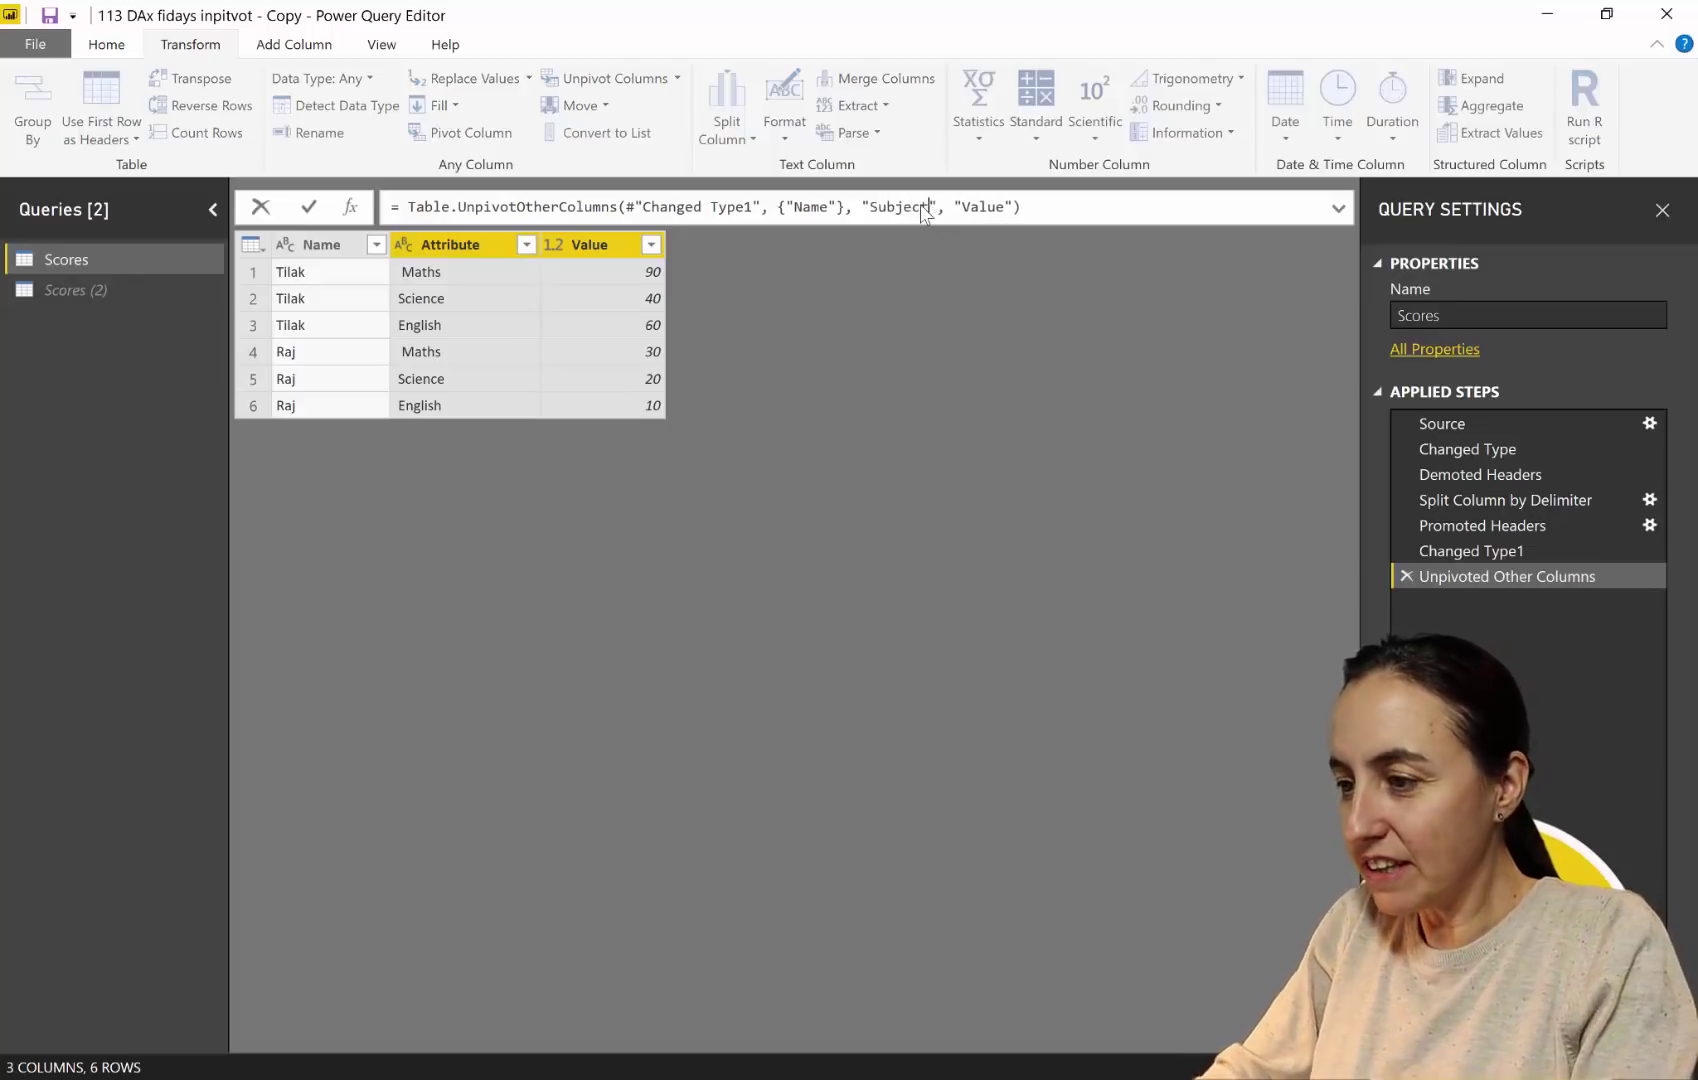
double_click(977, 207)
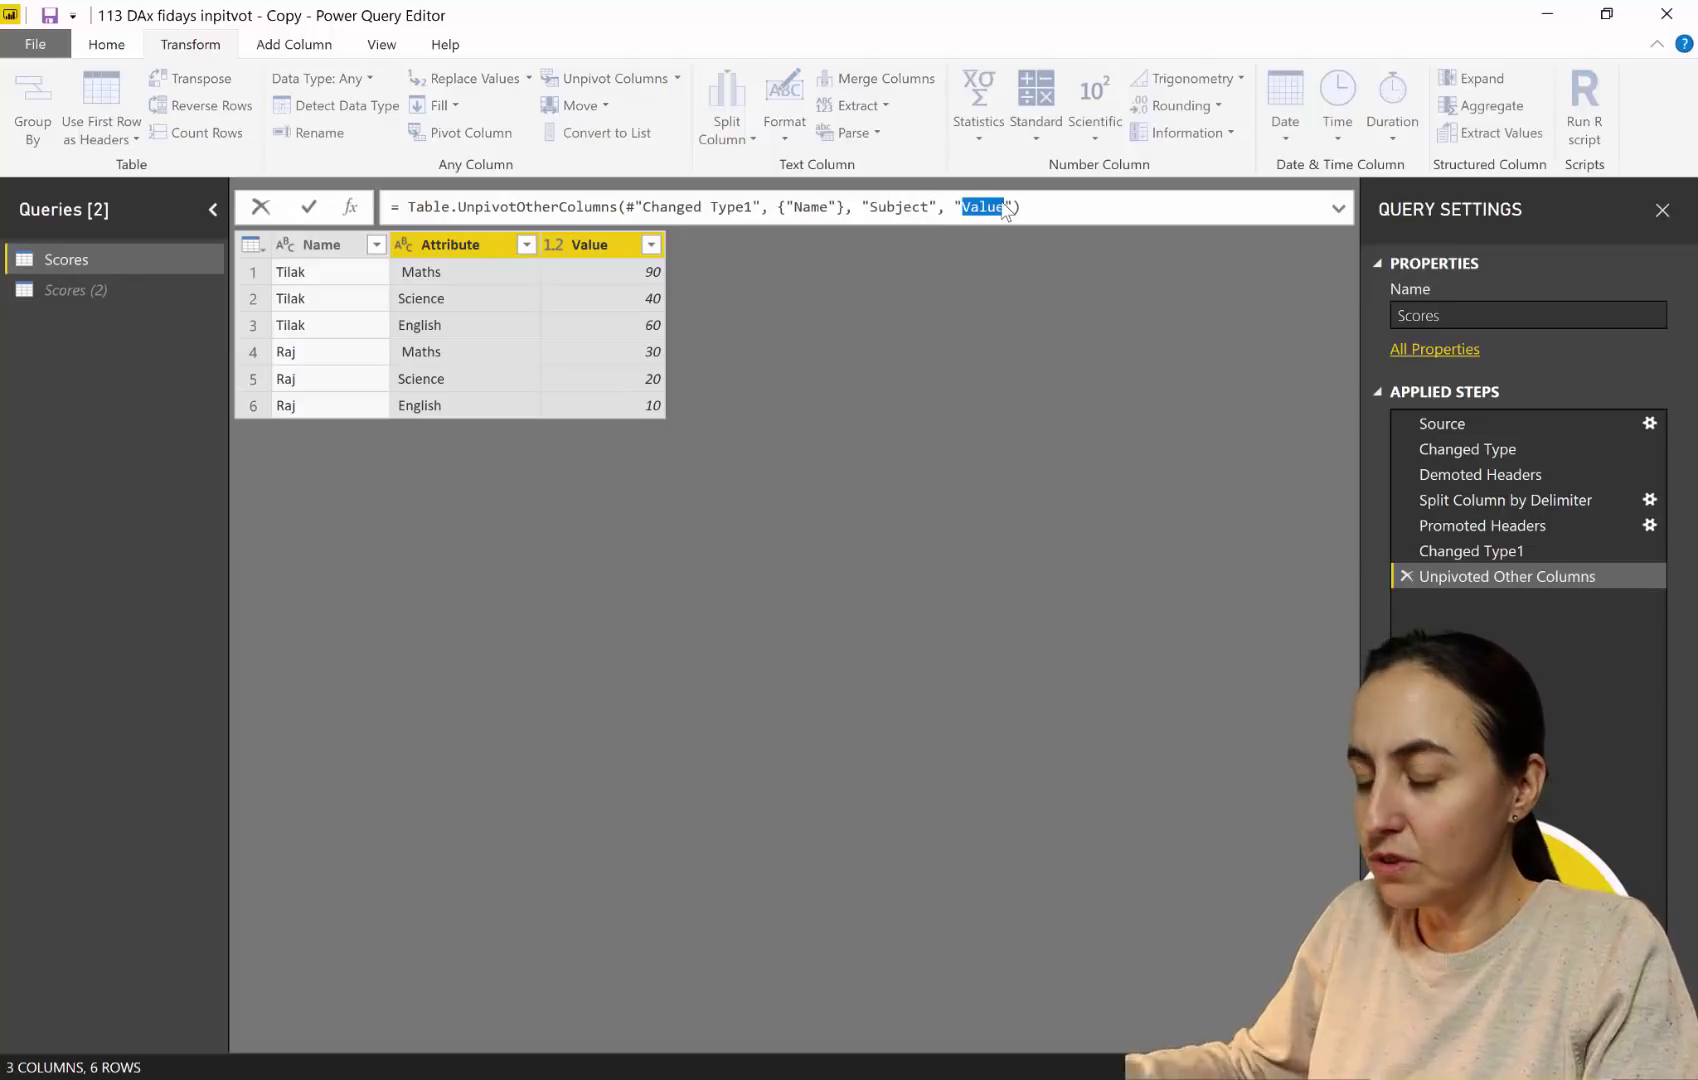
type("Scor")
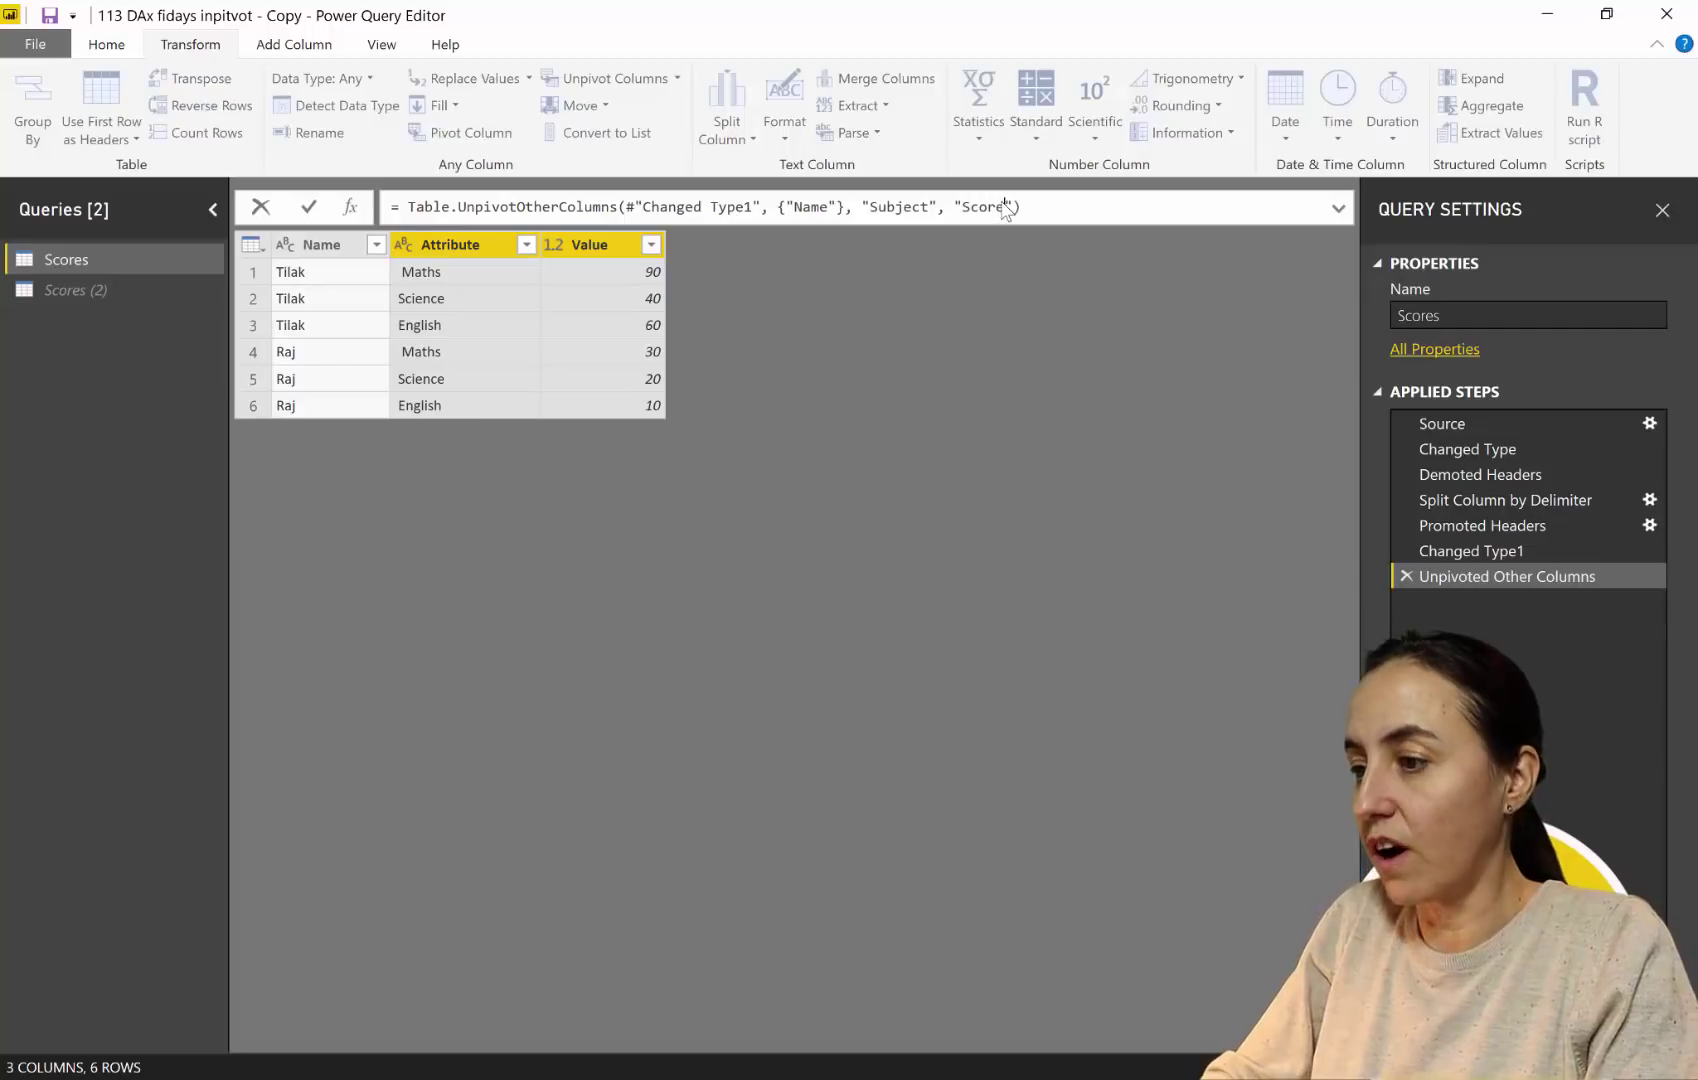
key("Return")
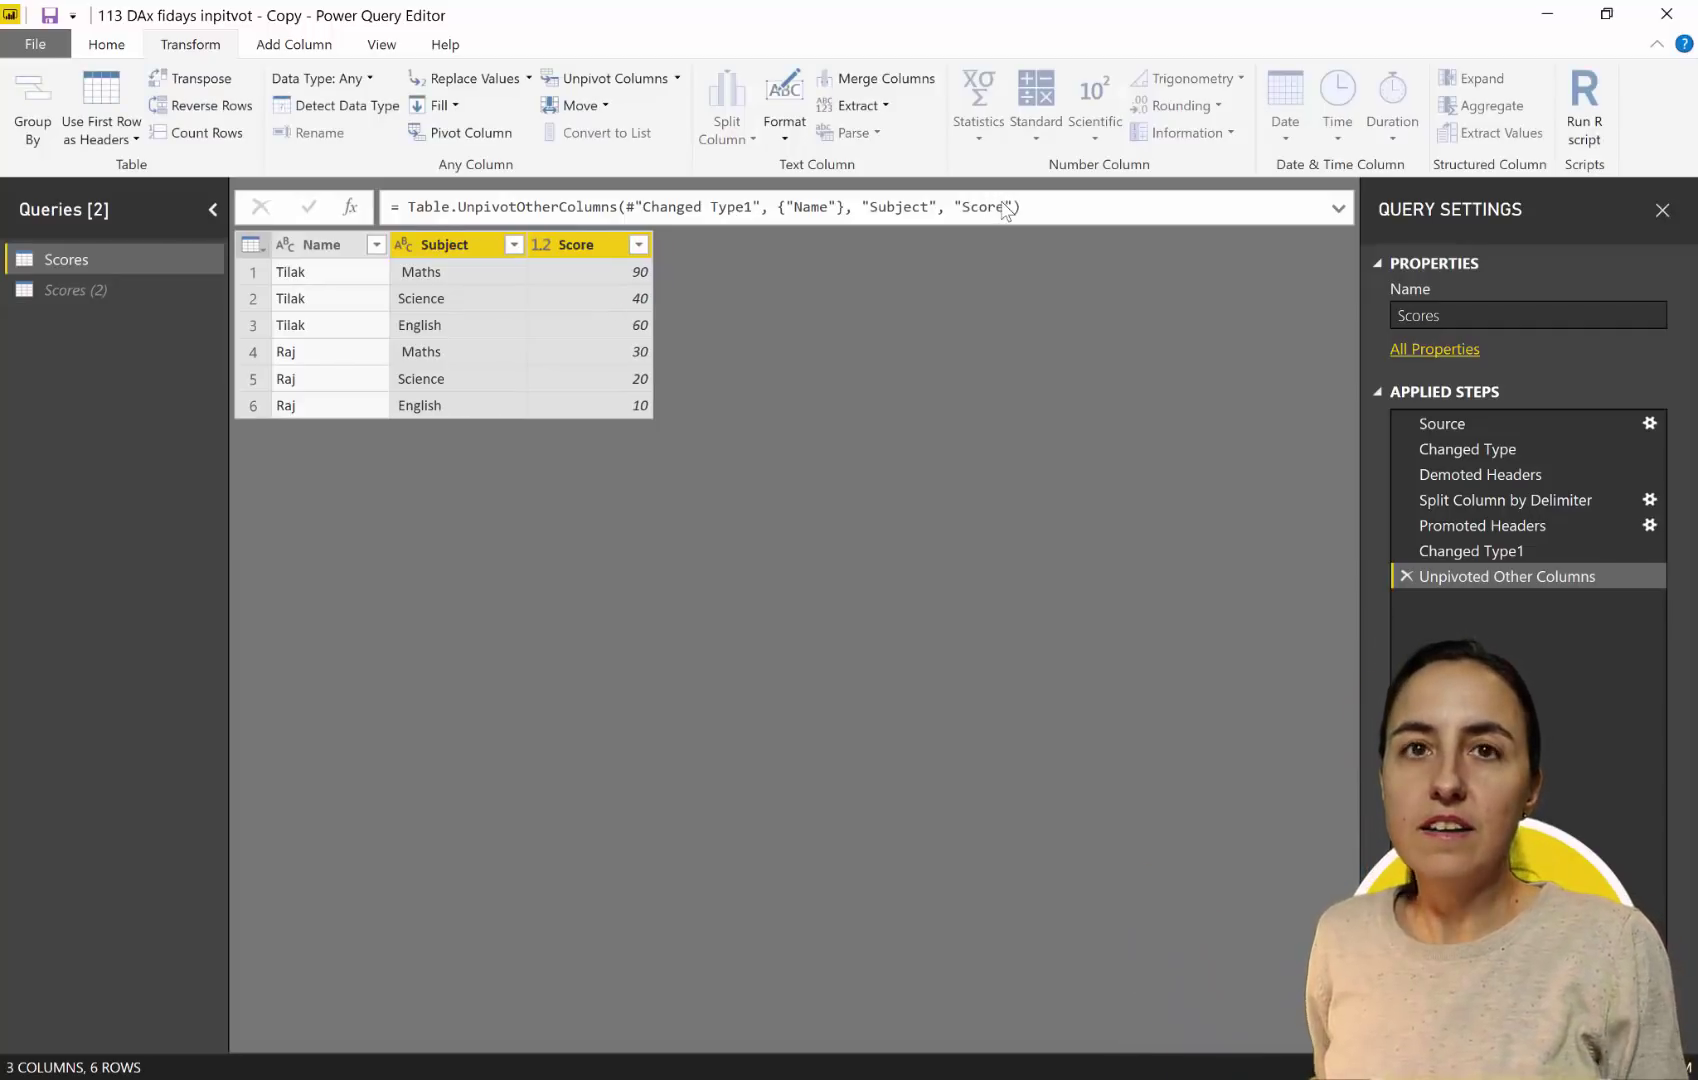